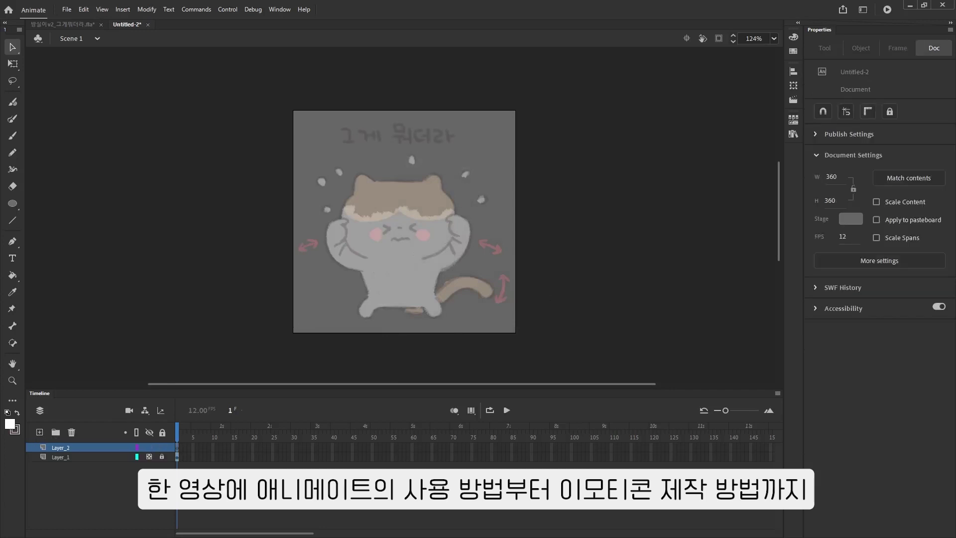
Step: Draw an oval outline with no fill over the sketched cat's head using the Oval tool
click(576, 230)
key(ctrl+equal)
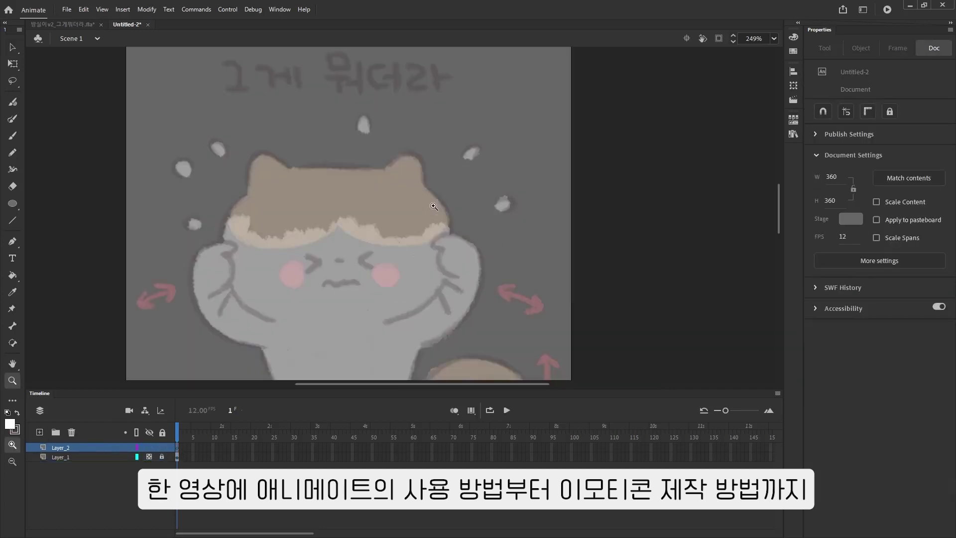
key(o)
click(821, 141)
click(797, 152)
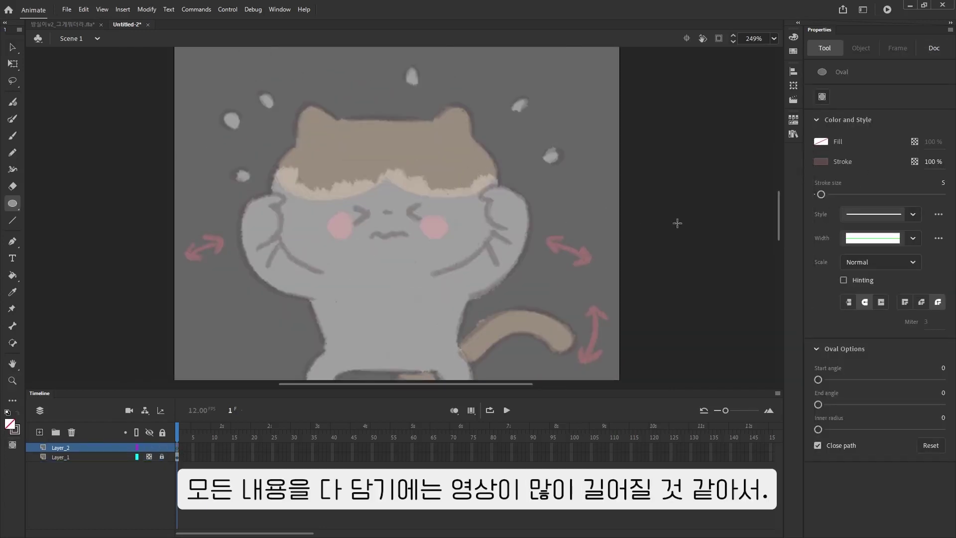
drag(275, 115, 499, 285)
key(ctrl+z)
Step: Stretch the head oval to about 186.9 wide and 144.3 high to match the sketched head
key(q)
click(264, 187)
drag(254, 195, 269, 195)
drag(267, 101, 268, 115)
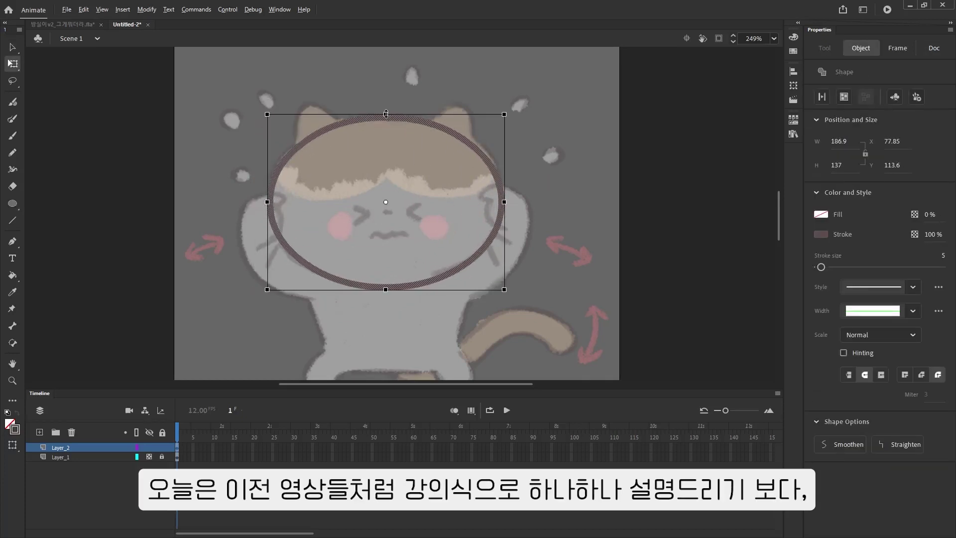
drag(386, 115, 385, 108)
drag(386, 289, 386, 294)
click(584, 186)
Step: Set the head oval's stroke color to bright blue, trying #990000 and #FF0000 along the way
key(v)
click(503, 200)
click(821, 214)
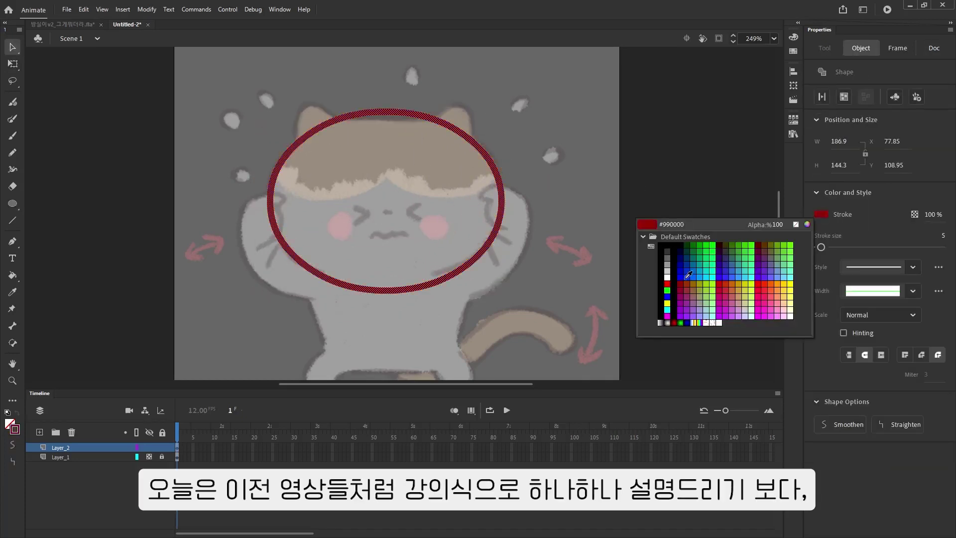
click(689, 288)
click(821, 214)
click(761, 286)
click(725, 210)
click(502, 200)
click(821, 214)
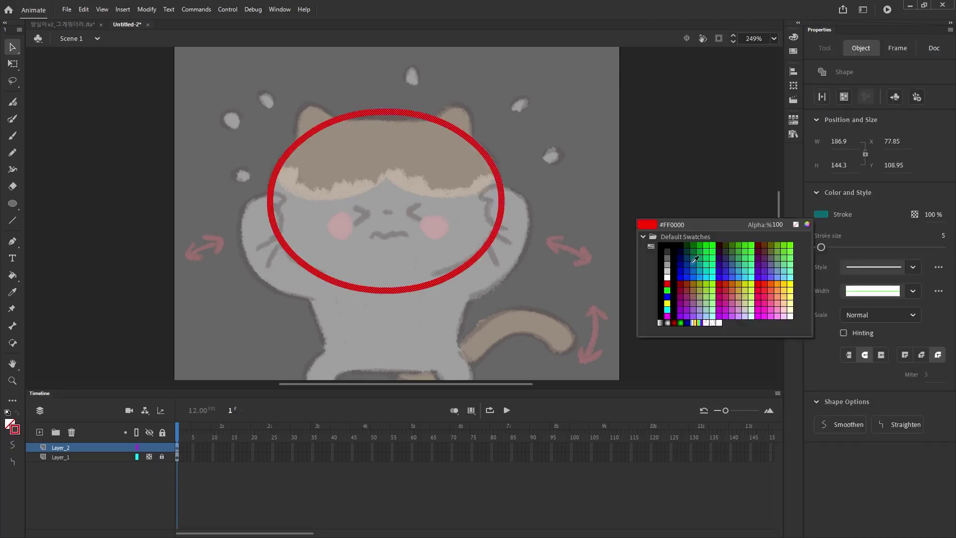
click(679, 279)
click(716, 271)
Step: Reshape the head oval into a fuller, more rounded-square outline that follows the cat's face
click(502, 200)
key(q)
click(497, 160)
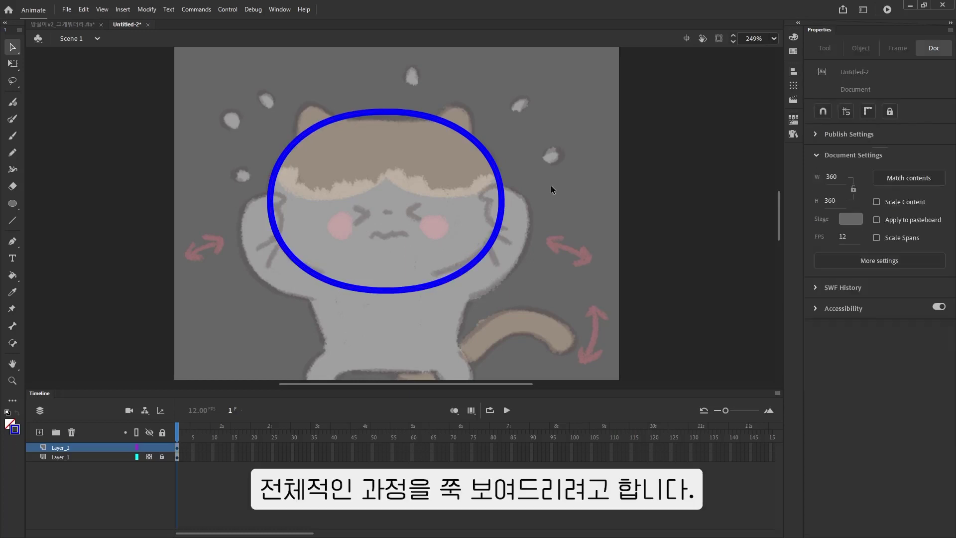
Step: Draw a horizontal line across the forehead and bend it into two downward arcs meeting at a central peak
key(b)
drag(255, 176, 518, 175)
key(v)
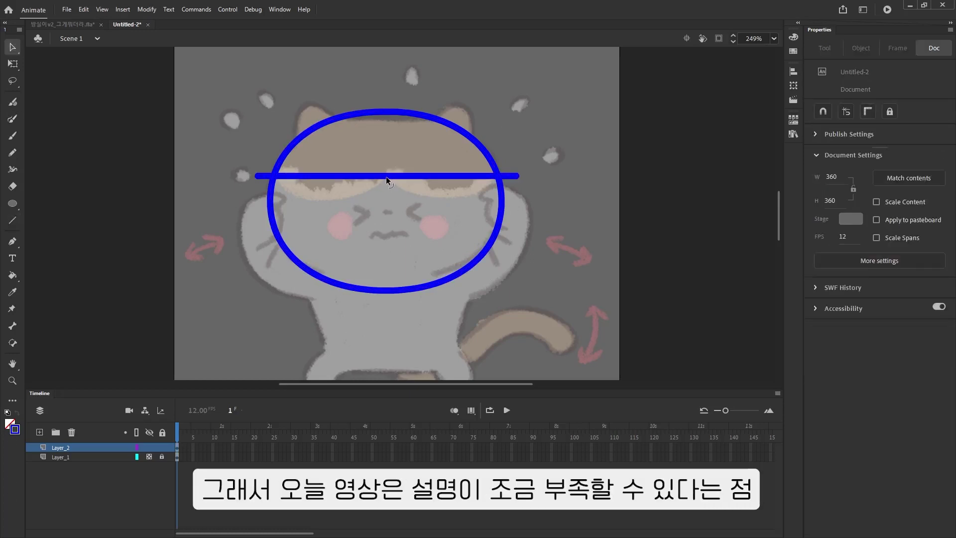
drag(386, 177, 357, 183)
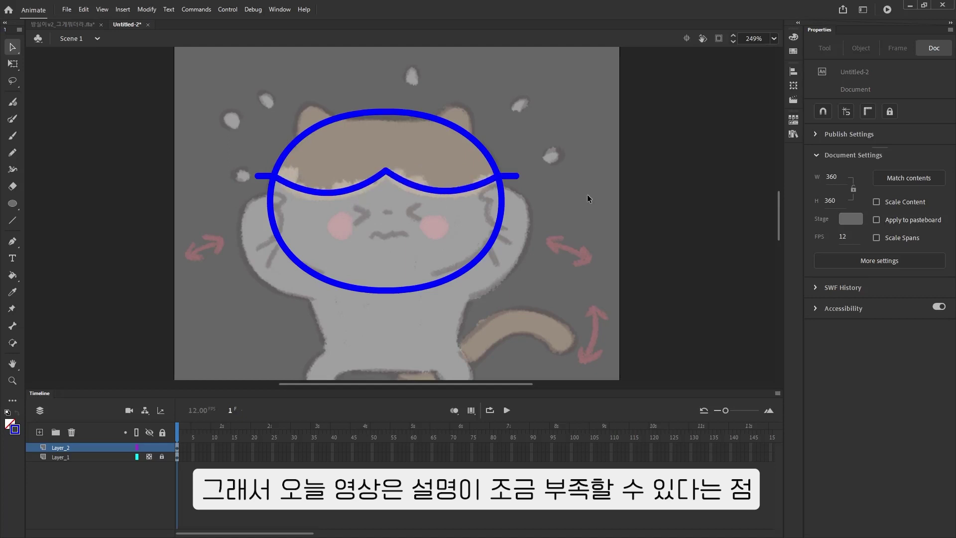
key(ctrl+a)
click(529, 139)
Step: Draw the outline of the right ear over the sketch with the Paint Brush
key(b)
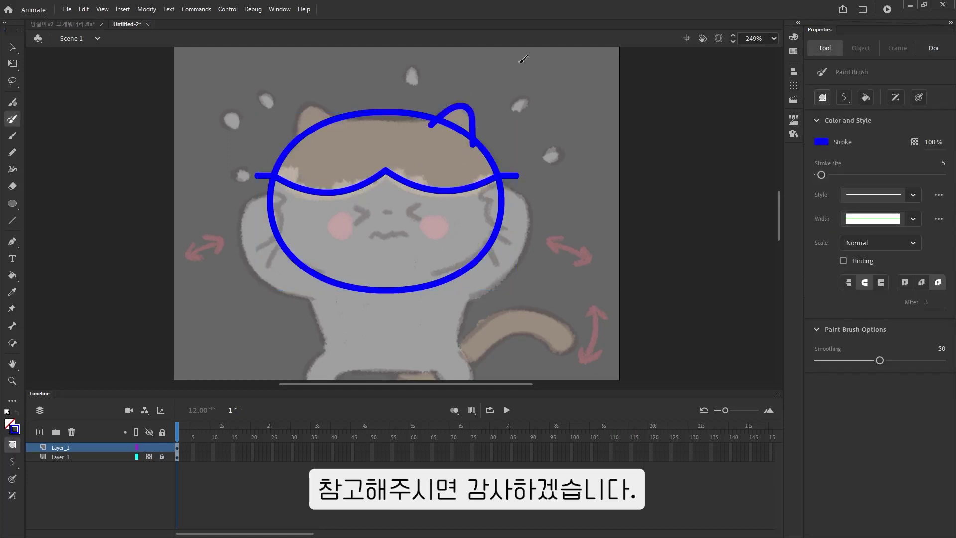
drag(456, 103, 470, 145)
key(ctrl+equal)
key(v)
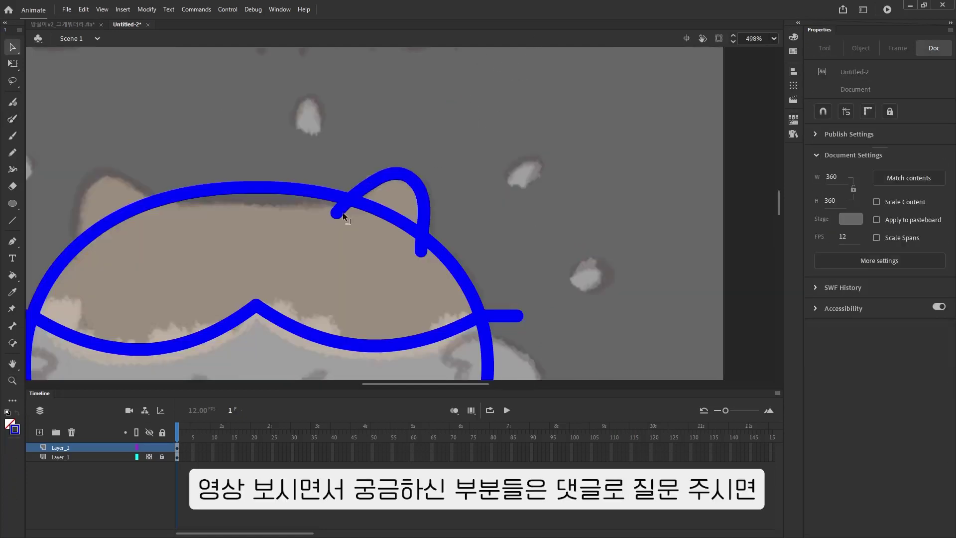
Step: Open the right ear's drawing object and optimize its curves
double_click(423, 201)
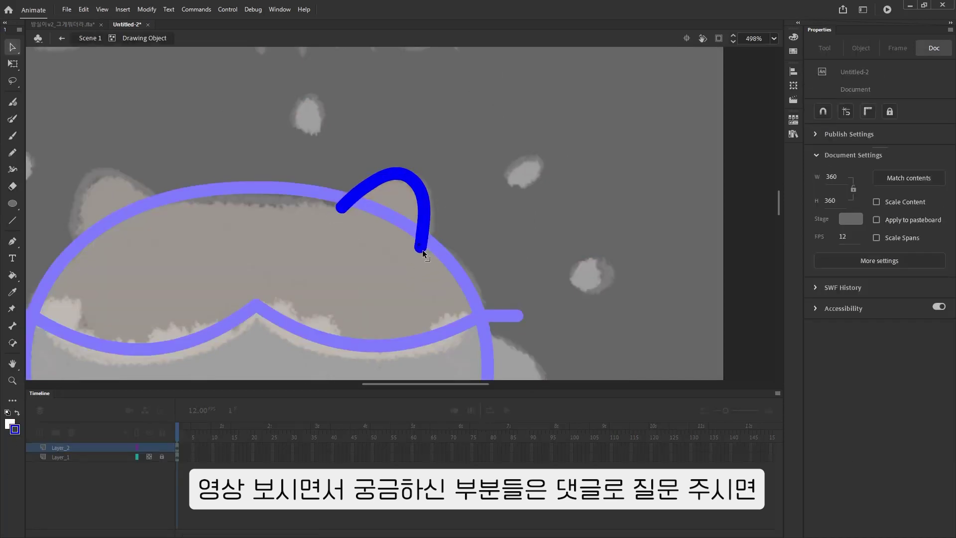
key(ctrl+a)
key(ctrl+alt+shift+c)
click(567, 250)
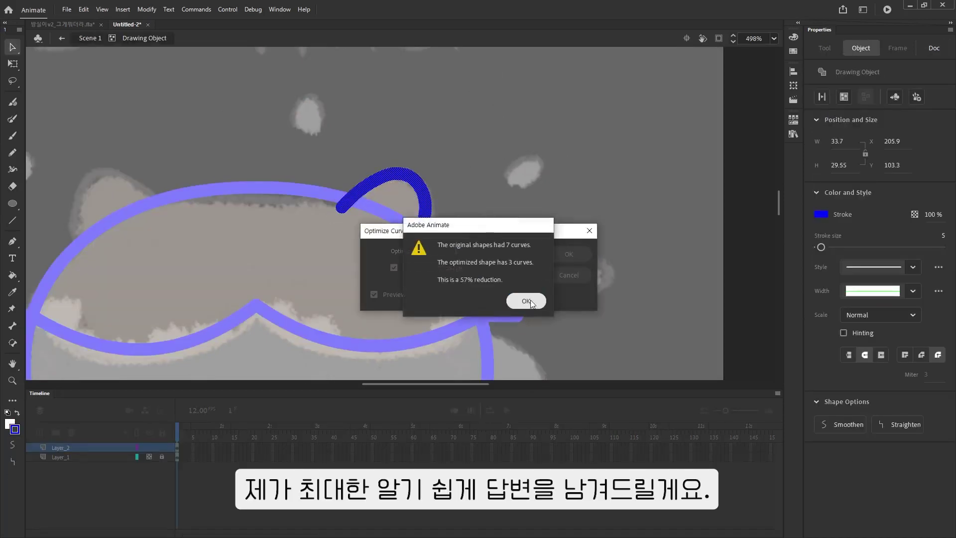
click(528, 301)
Step: Adjust the right ear's curve and end points to follow the sketched ear
click(410, 174)
key(q)
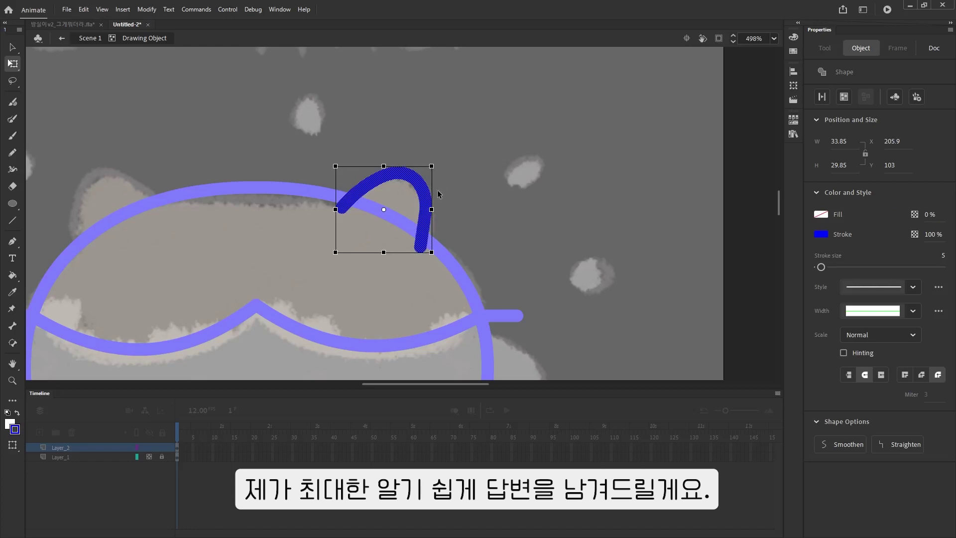
click(433, 192)
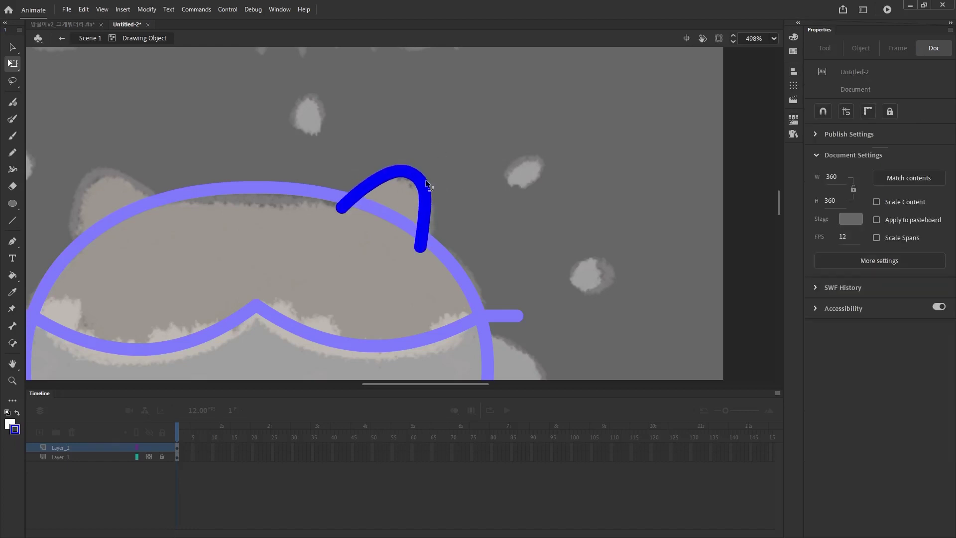
key(e)
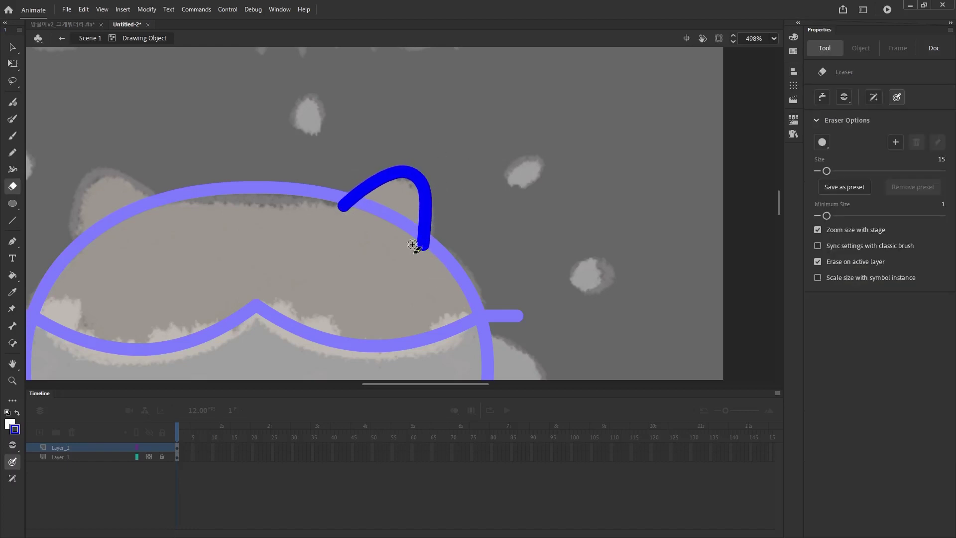
key(z)
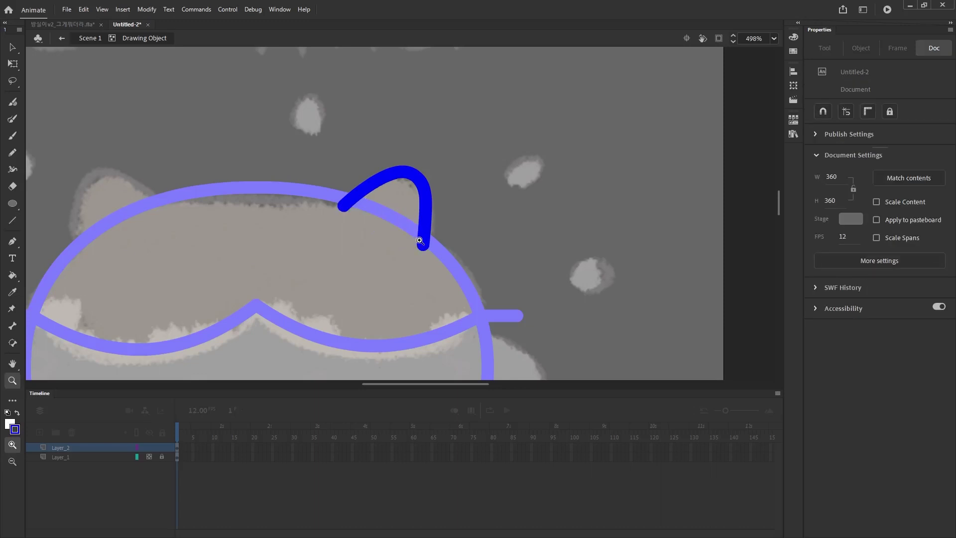
Step: Close the right ear with a straight line between its two ends and return to the main scene
key(n)
drag(422, 244, 343, 206)
key(v)
key(ctrl+minus)
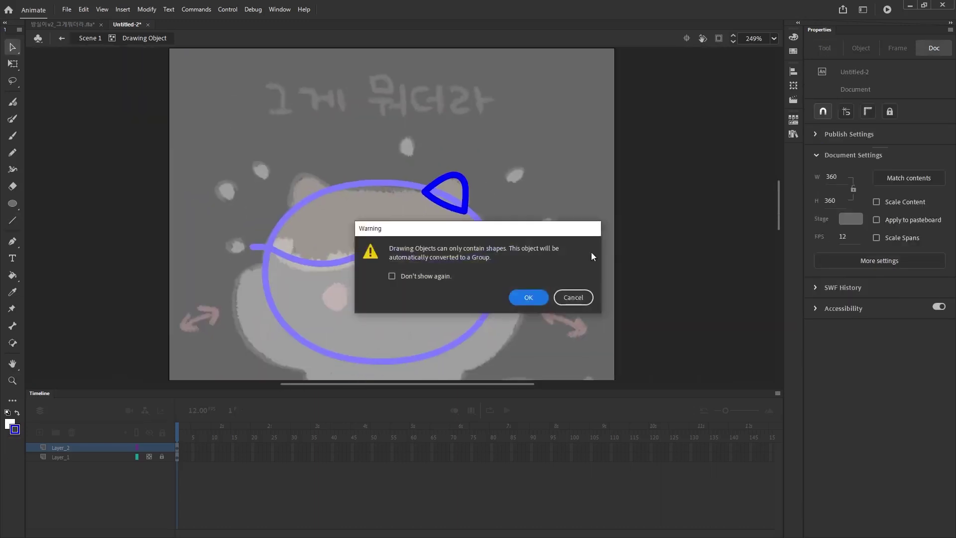
key(Return)
click(507, 215)
double_click(425, 198)
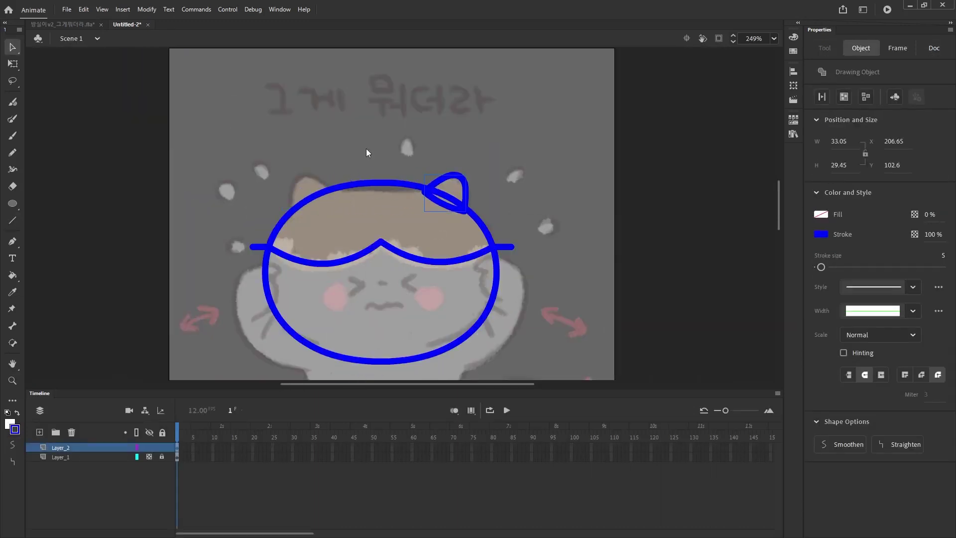
Step: Duplicate the right ear, move the copy to the left side of the head, and flip it horizontally
key(ctrl+c)
key(ctrl+v)
key(shift+Left)
key(shift+Left)
key(shift+Left)
key(shift+Left)
key(shift+Left)
key(shift+Left)
key(shift+Left)
right_click(321, 178)
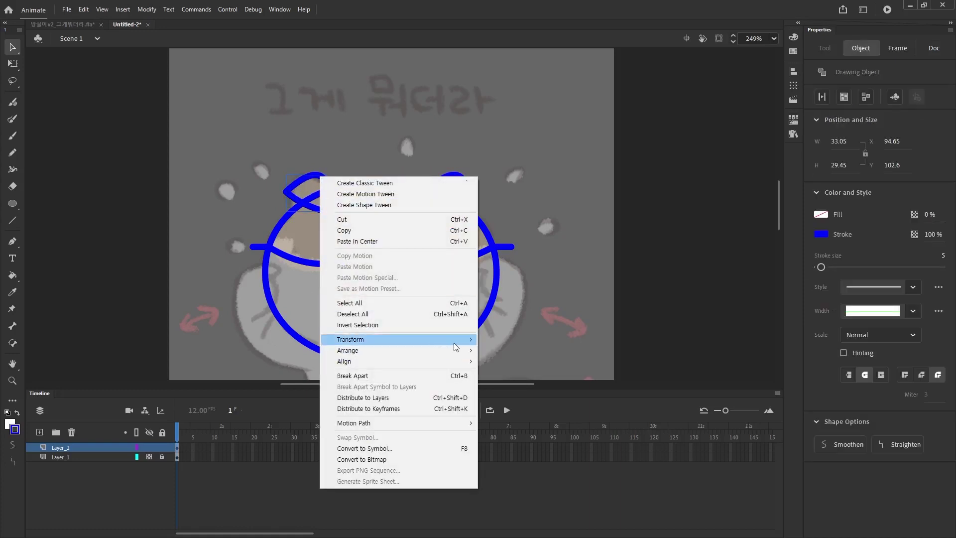
click(503, 451)
click(549, 244)
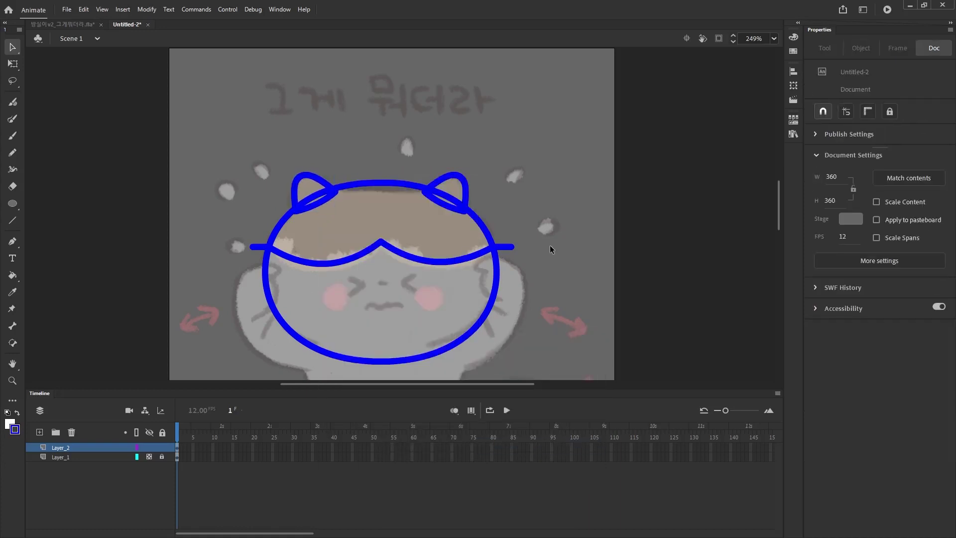
Step: Select all head and ear outlines and turn off Align to stage for aligning them
click(477, 285)
click(600, 237)
key(ctrl+a)
key(ctrl+k)
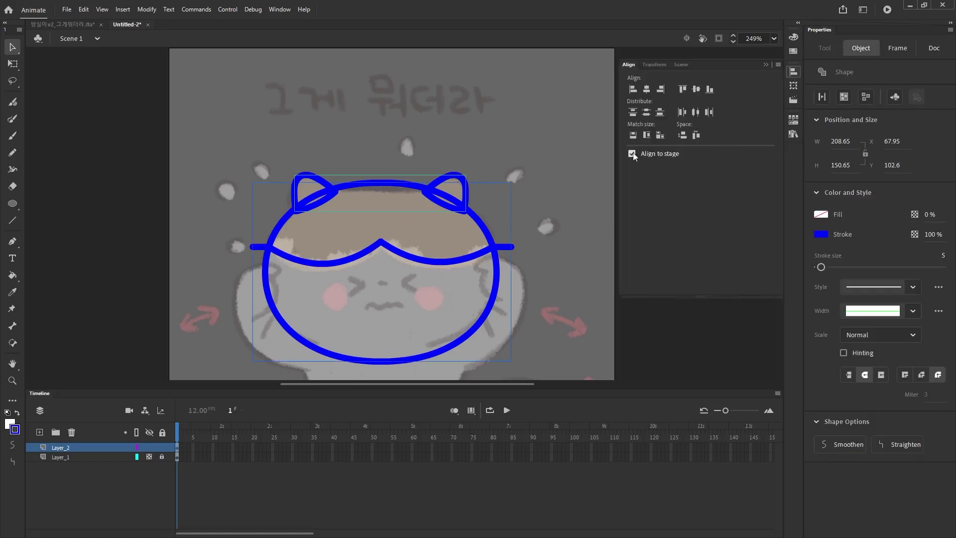
click(634, 155)
key(ctrl+k)
click(524, 273)
Step: Draw the left eye as a ">" shape over the sketch with the Line tool
mouse_move(525, 273)
mouse_down()
mouse_move(534, 235)
mouse_move(580, 199)
mouse_up()
key(ctrl+=)
key(n)
drag(309, 209, 333, 225)
key(v)
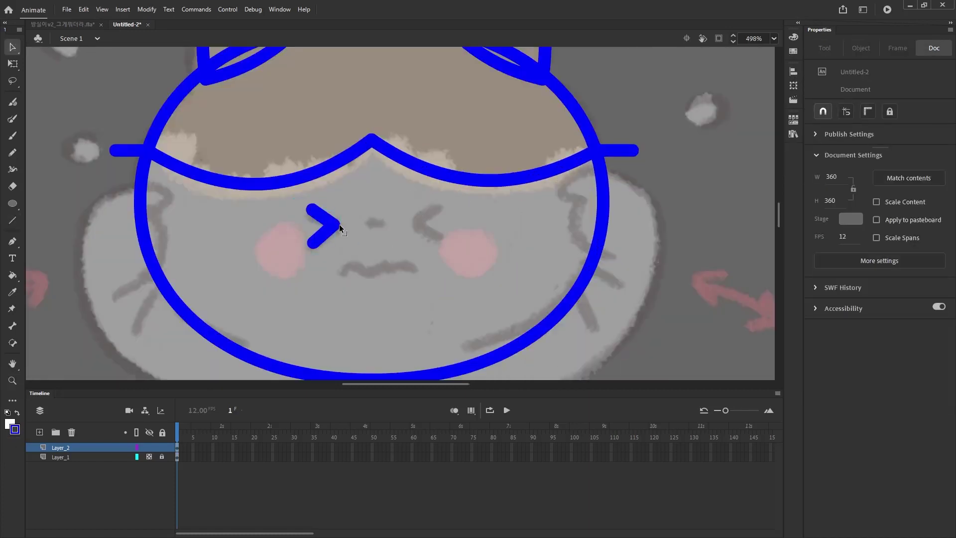
click(339, 224)
click(410, 278)
Step: Duplicate the left eye in place and shift the copy across to the right eye's position
click(339, 225)
key(ctrl+c)
key(ctrl+shift+v)
key(shift+Right)
key(shift+Right)
key(shift+Right)
key(shift+Right)
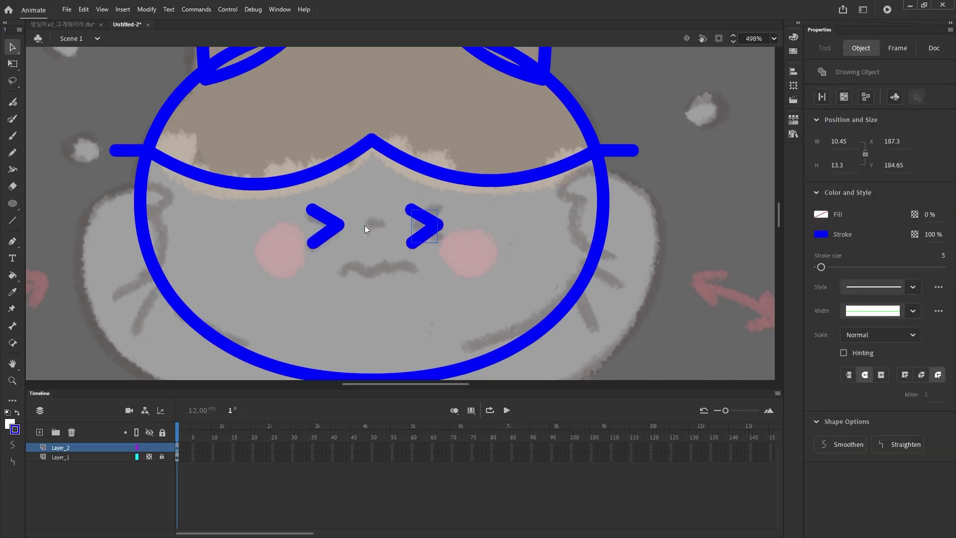
Step: Flip the copied eye horizontally and nudge it into place over the sketched right eye
right_click(438, 225)
mouse_move(568, 389)
click(634, 494)
key(Right)
key(Right)
key(Right)
key(Left)
click(549, 295)
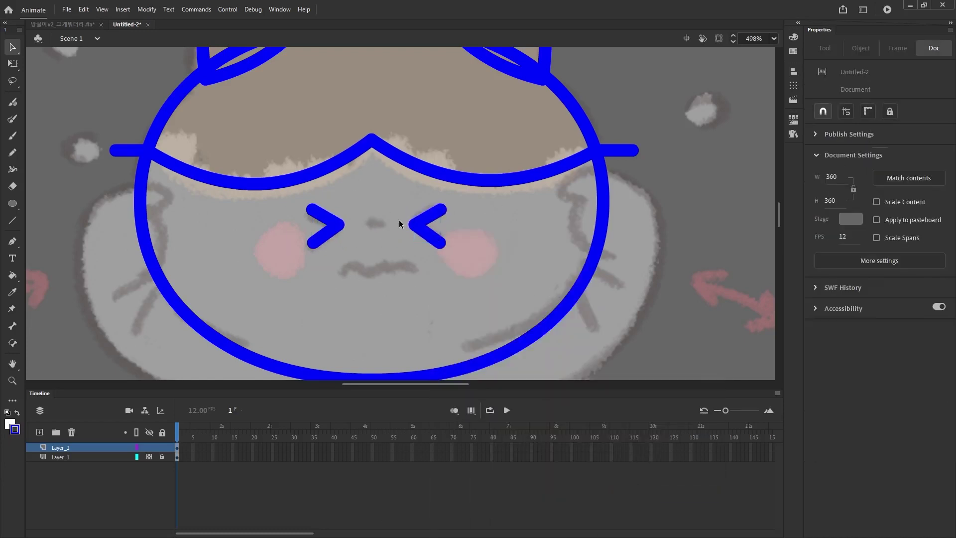
Step: Draw a short horizontal line for the nose and a wavy stroke for the mouth
key(n)
drag(371, 226, 381, 227)
key(y)
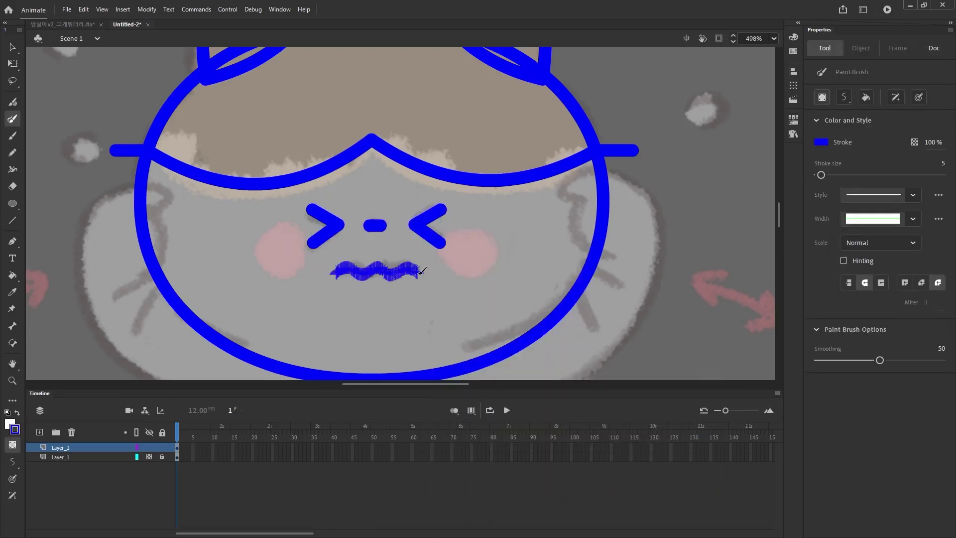
drag(420, 273, 419, 274)
Step: Select the eyes, nose and mouth and align them on the face's vertical center line
key(v)
key(ctrl+a)
key(ctrl+b)
key(ctrl+minus)
drag(313, 258, 411, 222)
click(411, 239)
drag(416, 188, 329, 224)
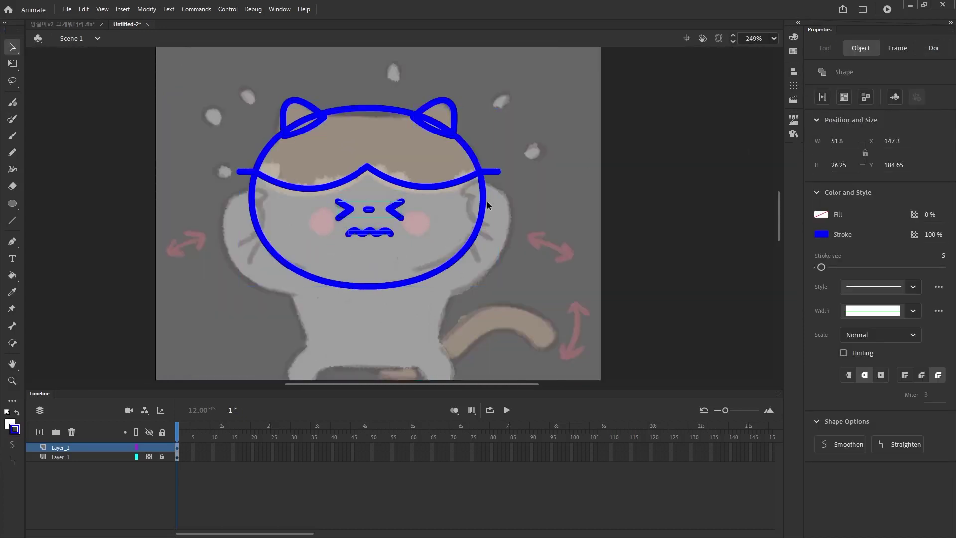
click(793, 71)
click(793, 71)
click(417, 219)
key(ctrl+a)
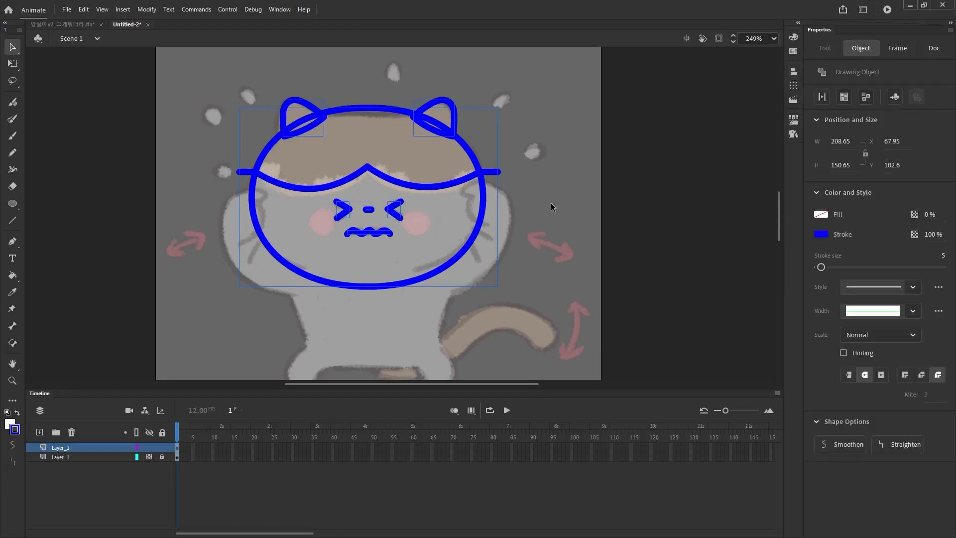
click(553, 186)
Step: Draw a white circle about 18.8 wide over the left cheek and remove its stroke
key(ctrl+equal)
key(ctrl+v)
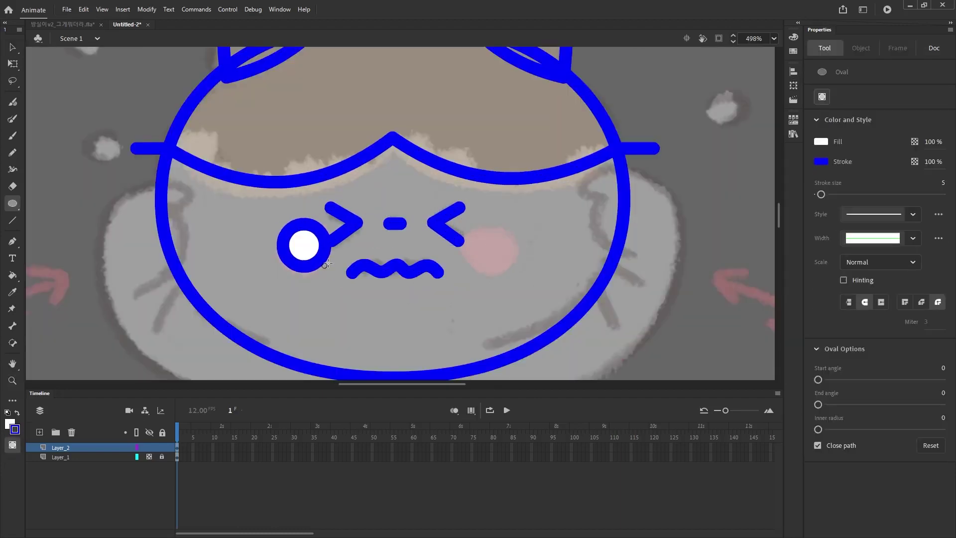
double_click(317, 252)
double_click(522, 268)
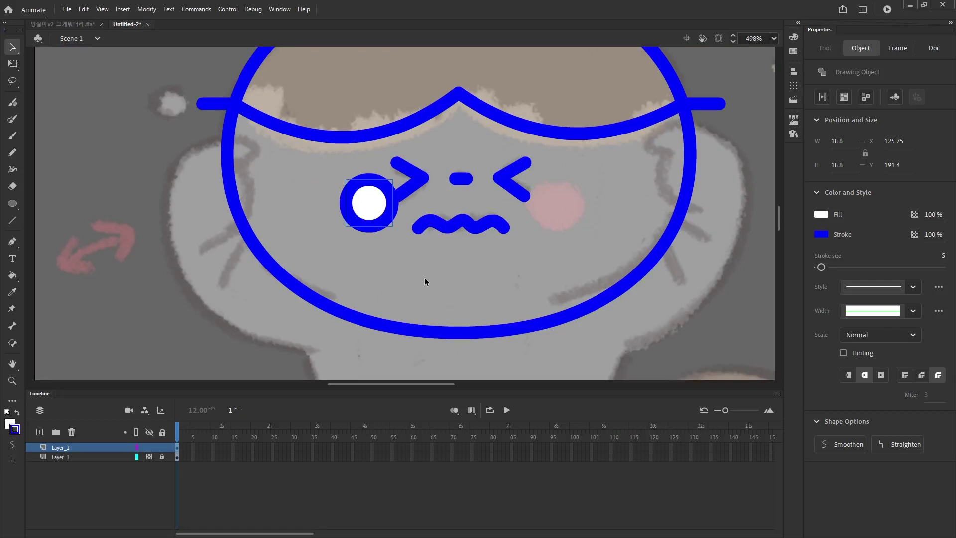
click(822, 234)
click(795, 244)
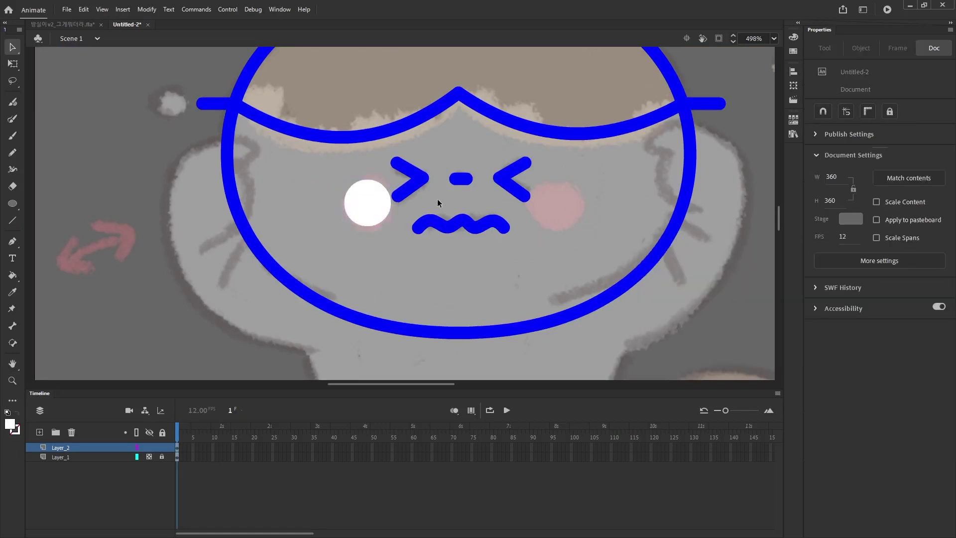
Step: Duplicate the left cheek circle onto the right cheek
key(z)
drag(366, 219, 559, 229)
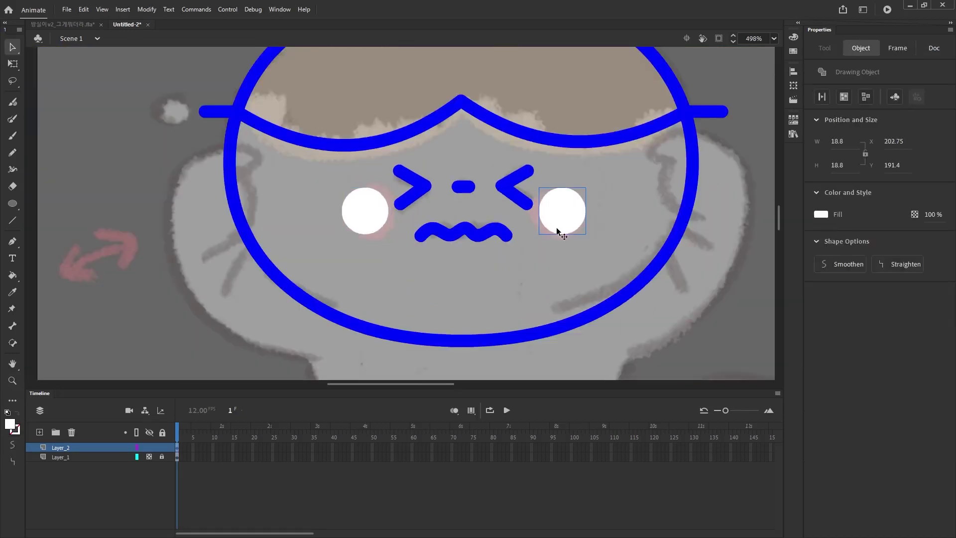
key(z)
alt+click(559, 234)
key(ctrl+a)
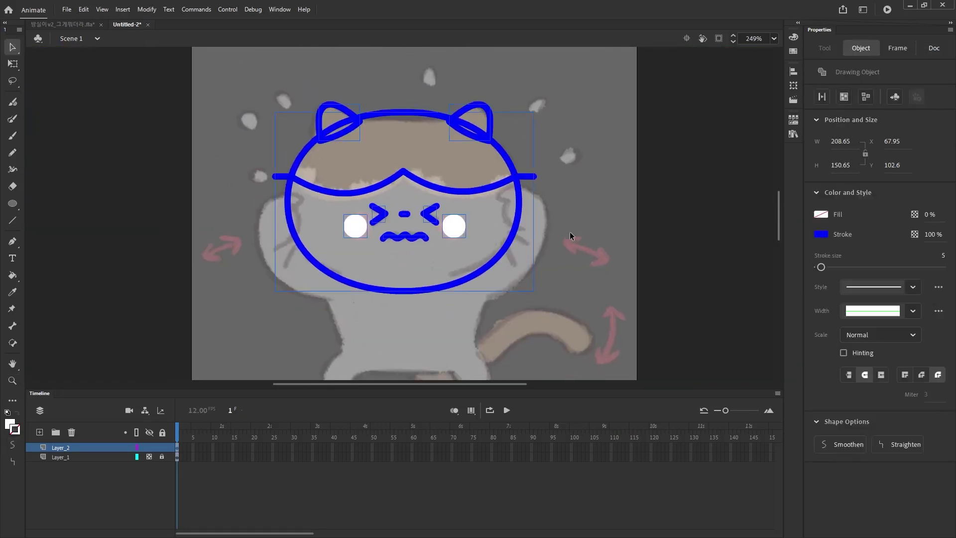
click(570, 232)
Step: Trace the raised left paw with Paint Brush strokes at stroke size 5, about 39.5 wide and 45.5 high
mouse_move(513, 288)
mouse_down()
mouse_move(553, 250)
mouse_move(553, 267)
mouse_up()
key(z)
click(373, 190)
key(y)
drag(399, 200, 456, 183)
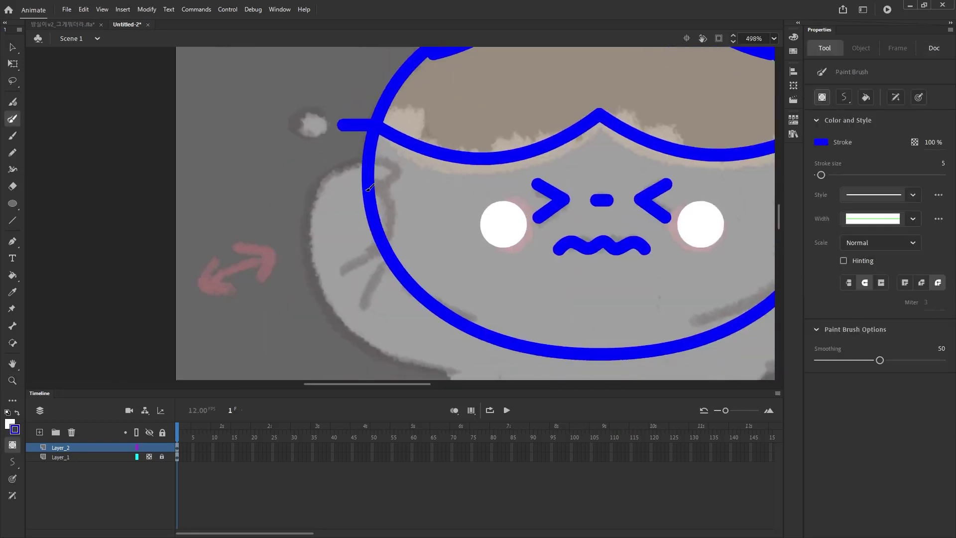
mouse_move(342, 267)
mouse_down()
mouse_move(382, 182)
mouse_move(297, 212)
mouse_move(319, 277)
mouse_up()
key(v)
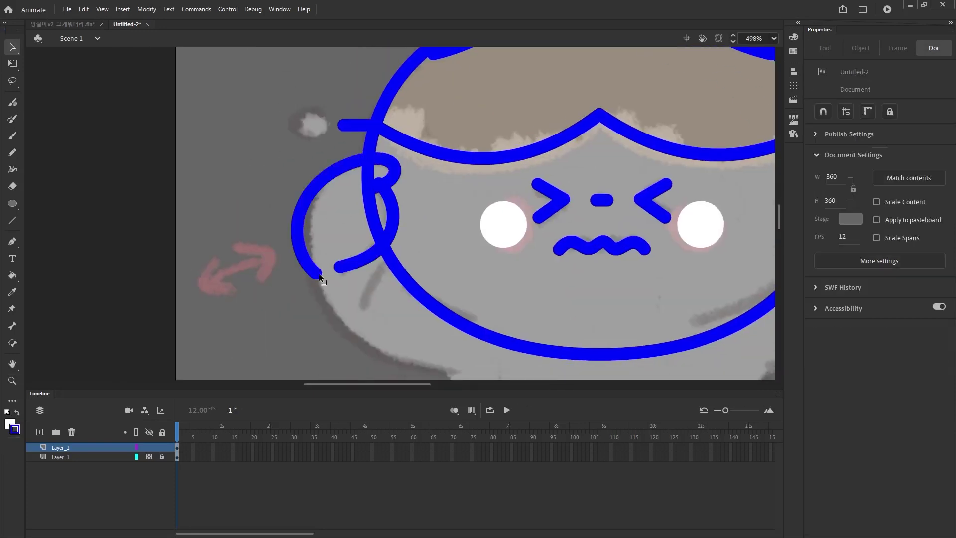
Step: Open the left paw outline for editing and refine its inner curve beside the face
click(342, 271)
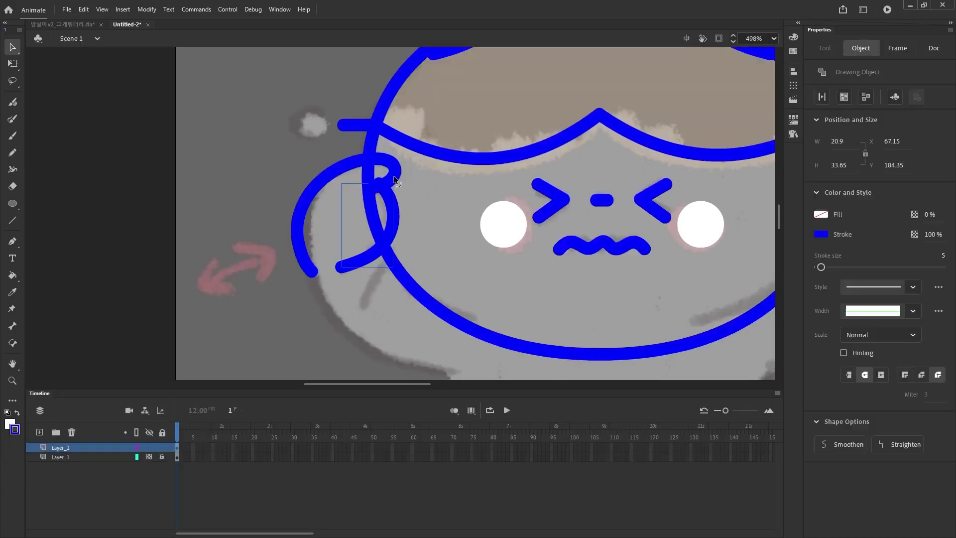
double_click(394, 175)
key(e)
click(369, 192)
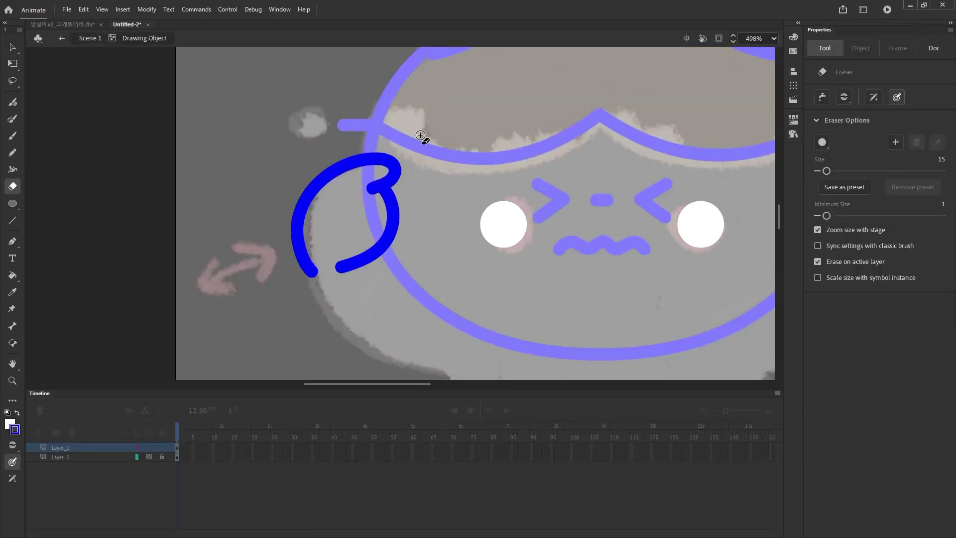
key(z)
alt+click(419, 211)
click(384, 217)
key(v)
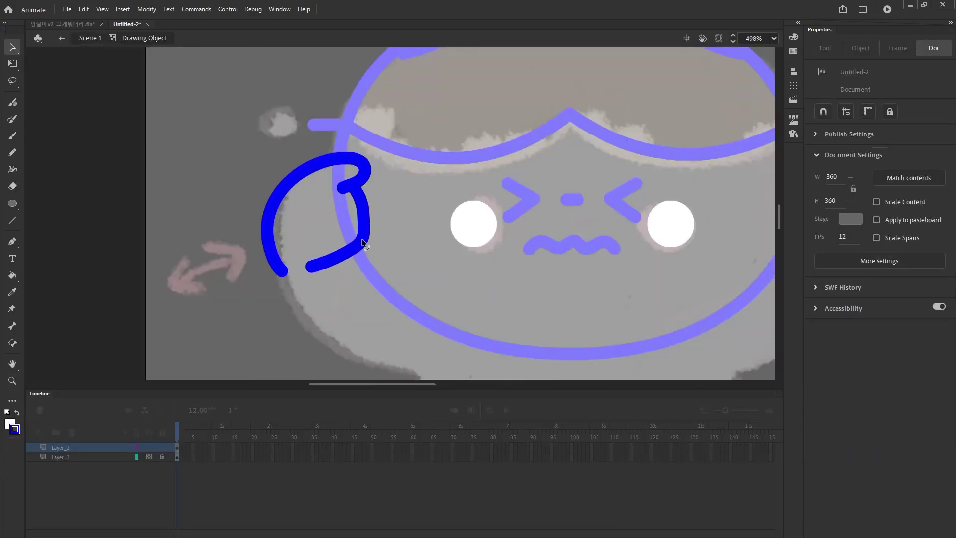
Step: Optimize the curves of the whole left paw outline and adjust its anchor points with the Subselection tool
key(ctrl+a)
key(ctrl+alt+shift+c)
key(Return)
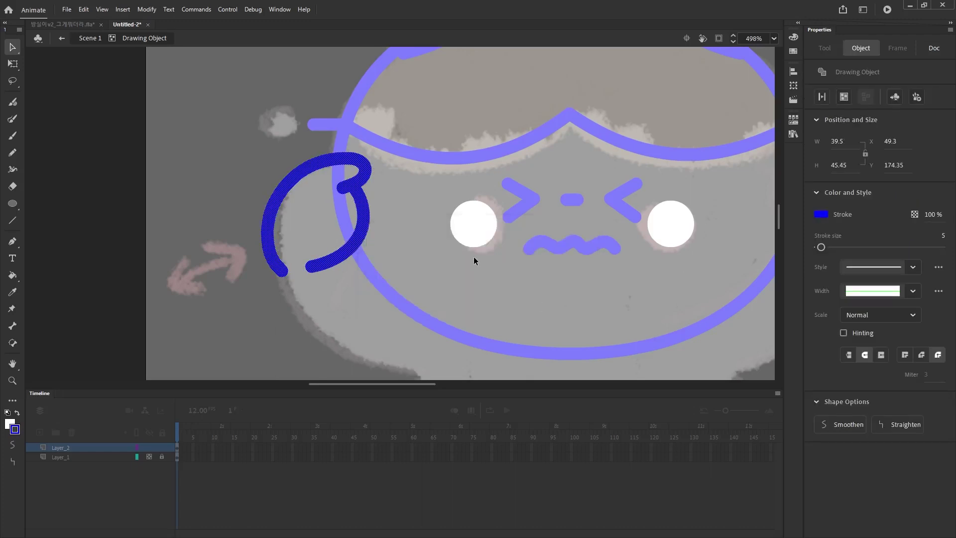
key(a)
click(348, 160)
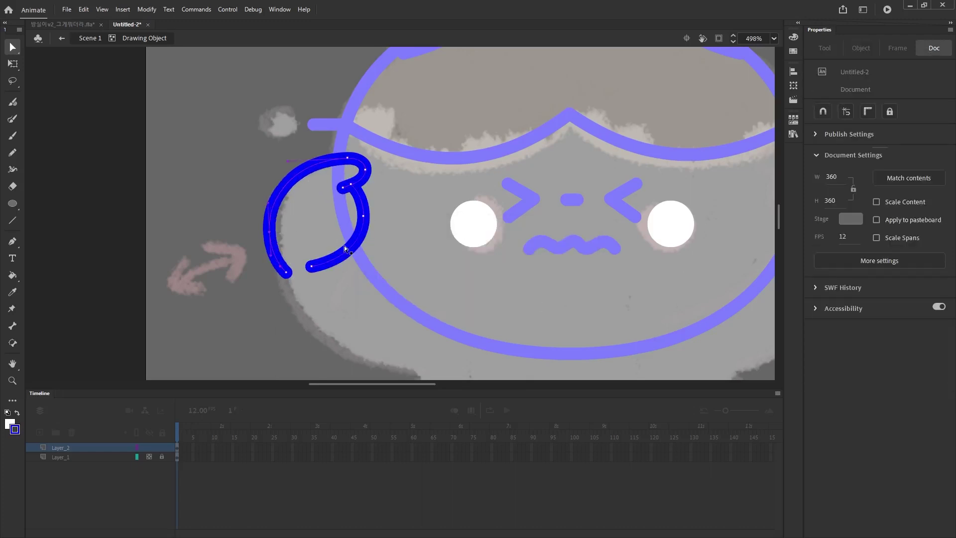
Step: Close the open lower end of the left paw with a straight red line and return to the main scene
key(z)
alt+click(328, 258)
click(320, 248)
key(n)
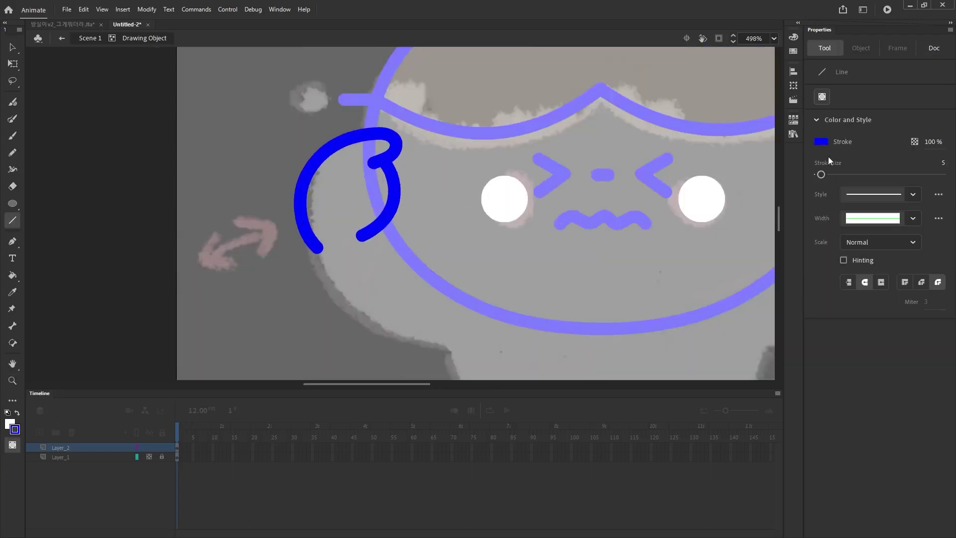
key(ctrl+minus)
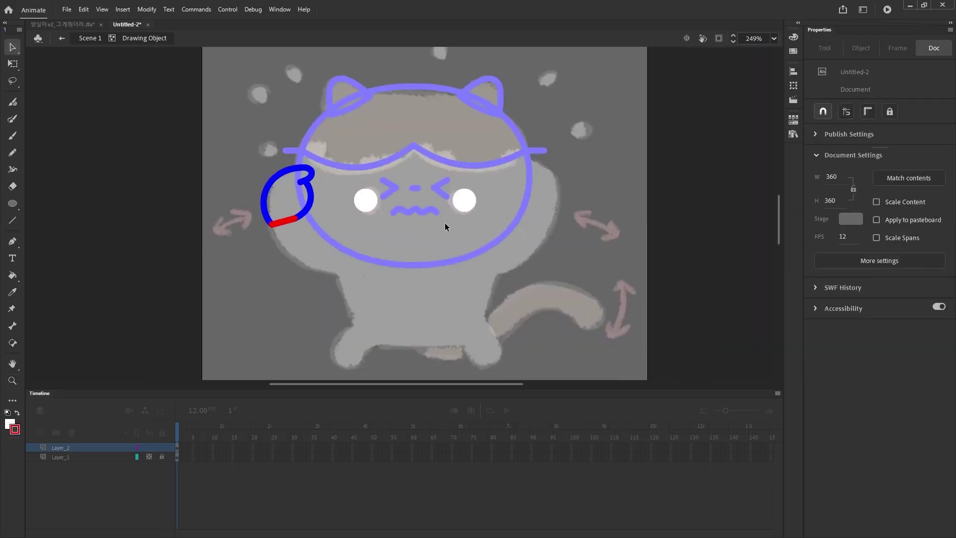
key(v)
double_click(575, 226)
Step: Set the stroke to blue and draw the left arm's outer edge as an outward-bowed line from paw to body
key(ctrl+equal)
key(y)
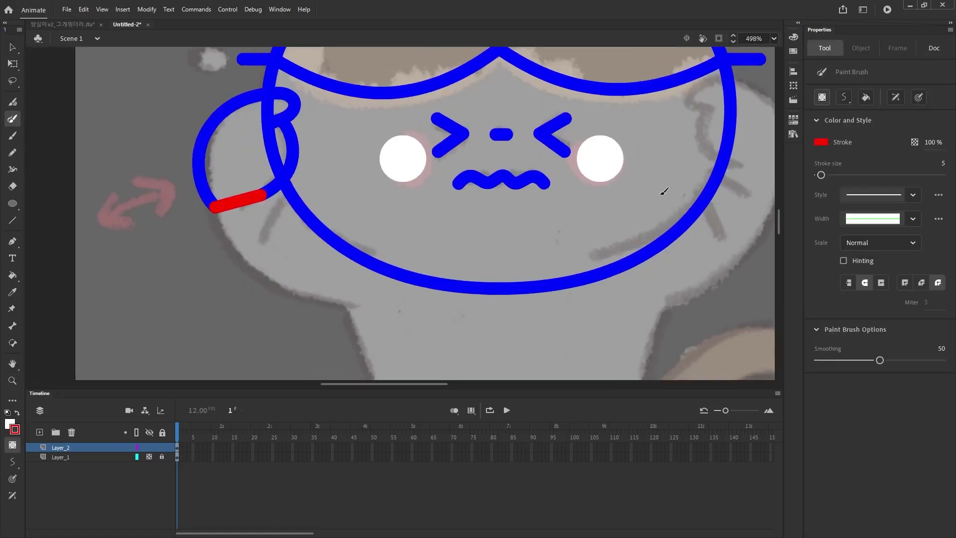
click(821, 142)
click(644, 234)
key(n)
drag(217, 206, 357, 307)
key(v)
mouse_move(287, 258)
mouse_down()
mouse_move(272, 277)
mouse_move(287, 304)
mouse_move(282, 292)
mouse_up()
drag(357, 308, 354, 312)
Step: Open the arm line for editing and add the arm's inner edge as a curved line following the face outline
double_click(321, 302)
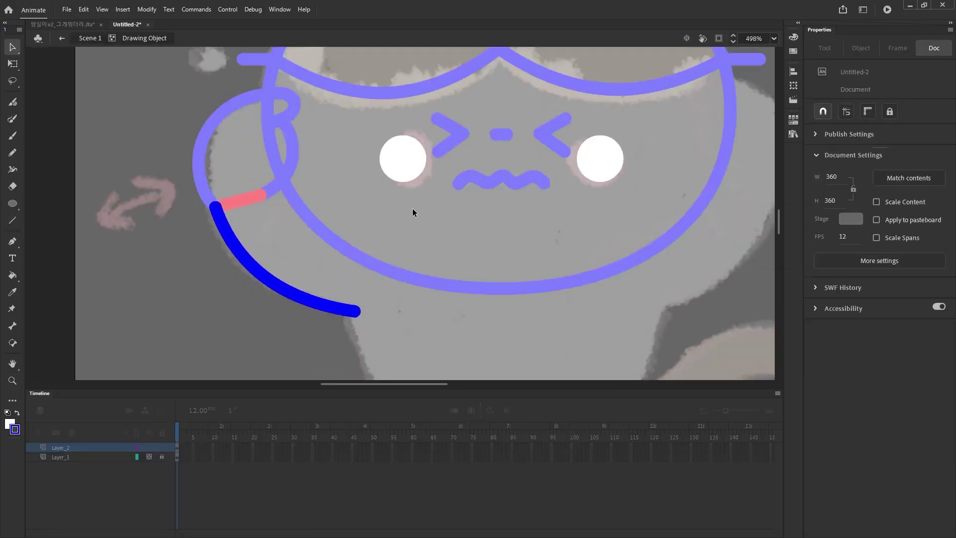
key(n)
drag(284, 173, 385, 261)
key(v)
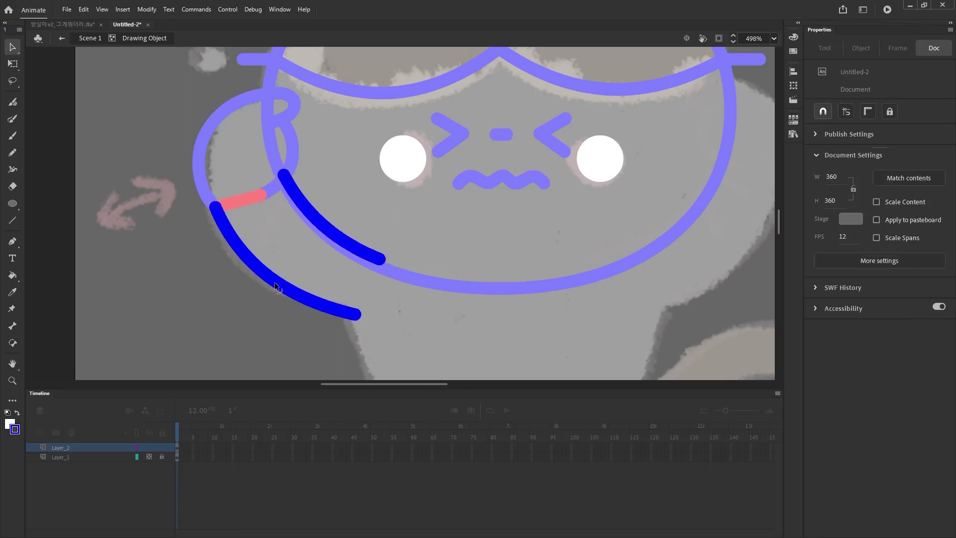
Step: Close the left arm with a straight line at the shoulder and an arched line at the wrist, about 66 wide and 60 high
key(n)
drag(357, 311, 384, 259)
key(v)
key(n)
drag(284, 172, 214, 205)
key(v)
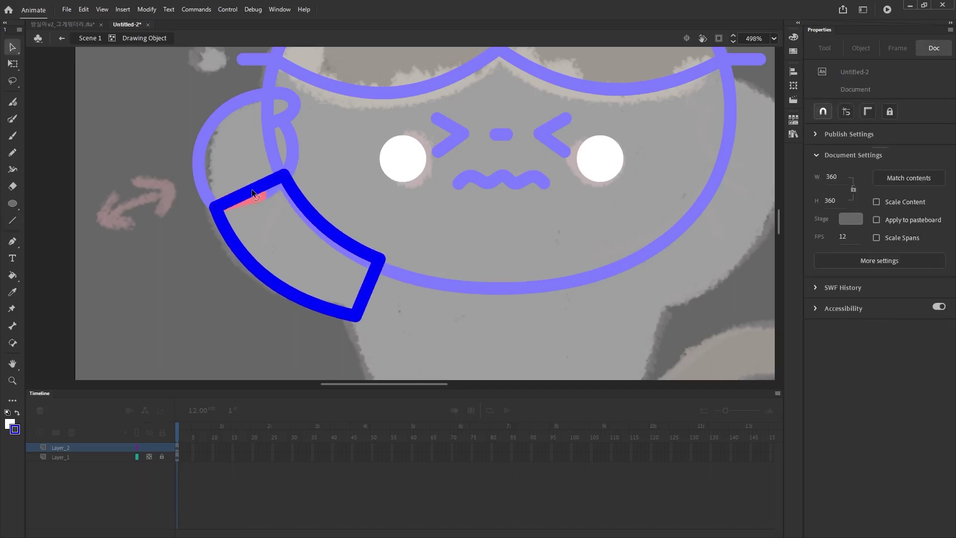
double_click(430, 259)
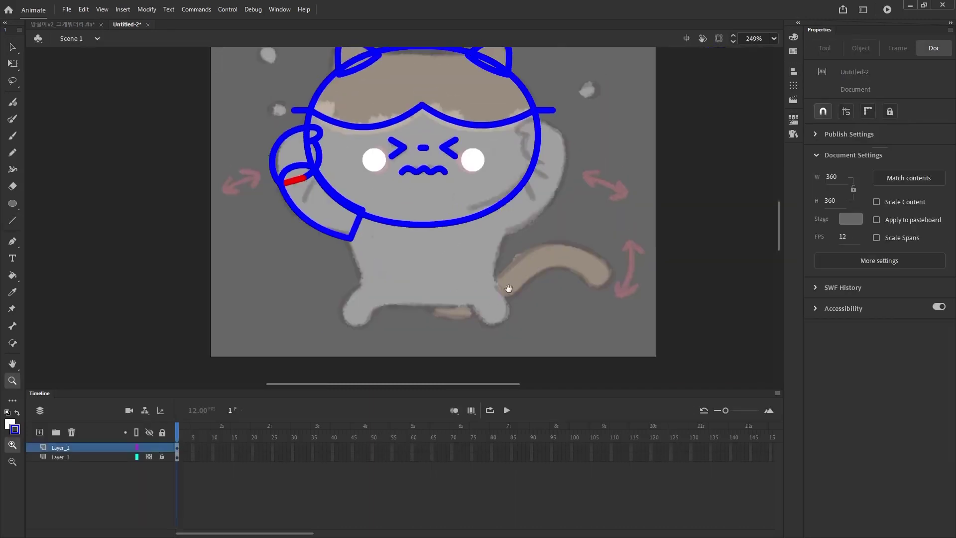
Step: Duplicate the left arm and paw, flip the copy horizontally and place it on the right side of the cat
key(ctrl+minus)
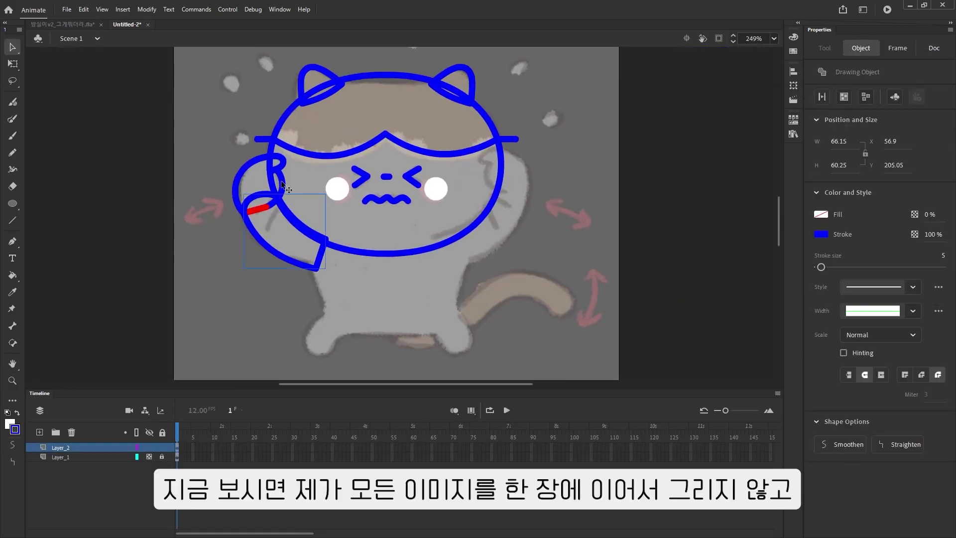
drag(373, 234, 488, 234)
right_click(524, 215)
mouse_move(548, 379)
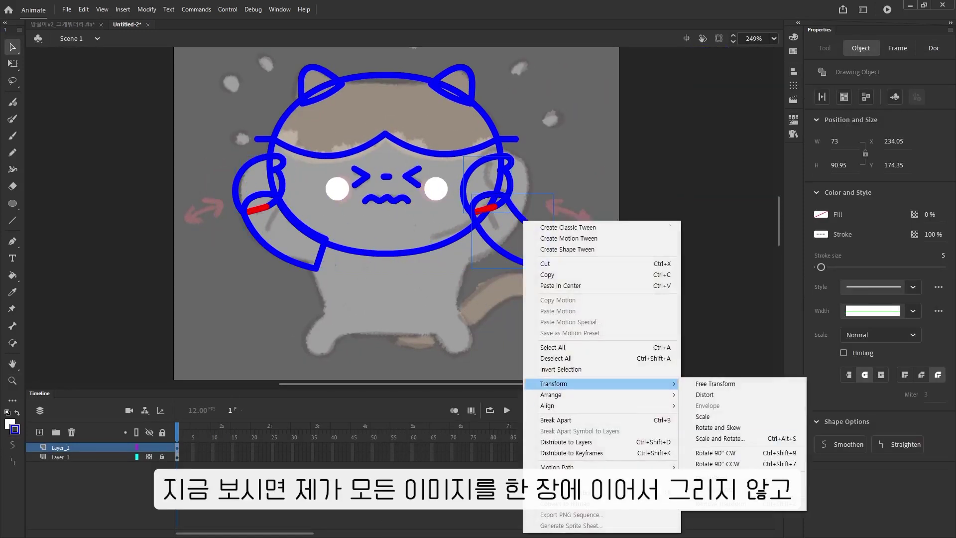
click(692, 456)
key(Left)
key(Left)
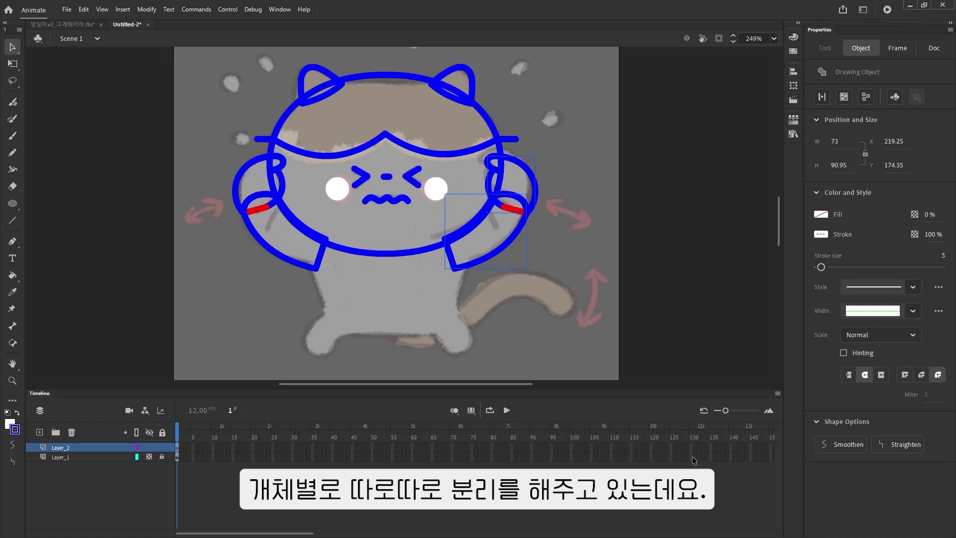
click(509, 279)
Step: Draw a slanted straight line for the body's left side, about 13 wide and 44 high, starting beneath the arm
key(n)
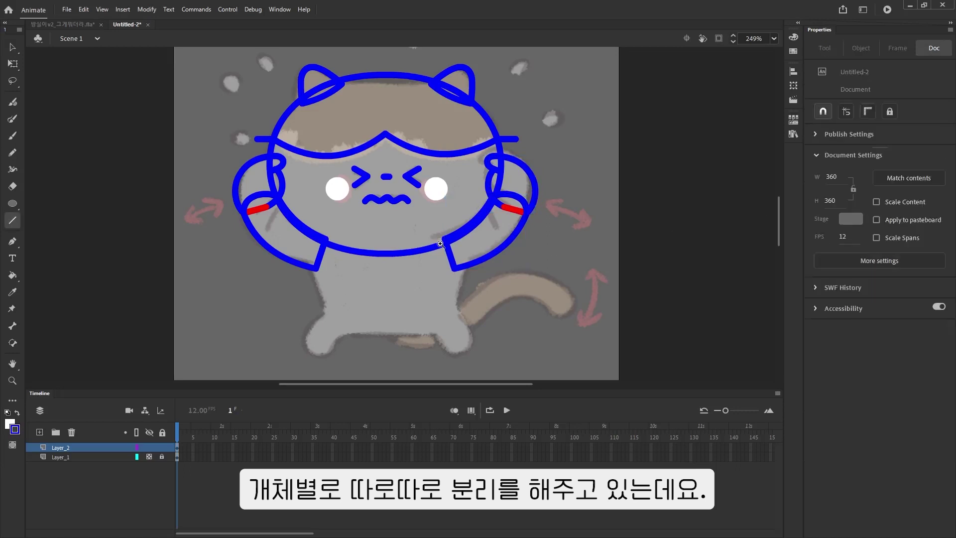
key(ctrl+=)
drag(241, 162, 271, 262)
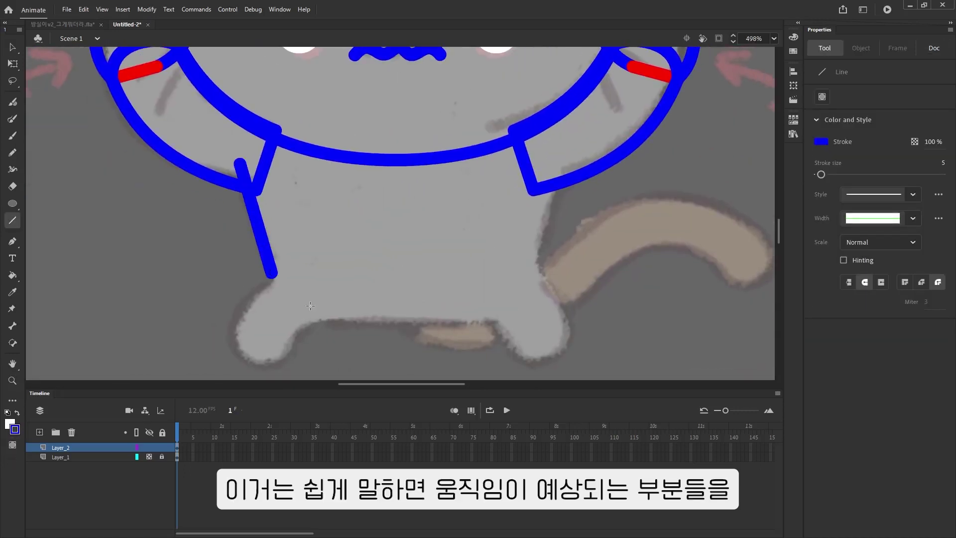
Step: Copy the left body line in place, shift the copy to the body's right side and flip it horizontally
key(v)
click(269, 265)
key(ctrl+c)
key(ctrl+shift+v)
key(shift+Right)
key(shift+Right)
key(shift+Right)
key(shift+Right)
key(shift+Right)
key(shift+Right)
key(shift+Right)
key(shift+Right)
key(shift+Right)
right_click(479, 215)
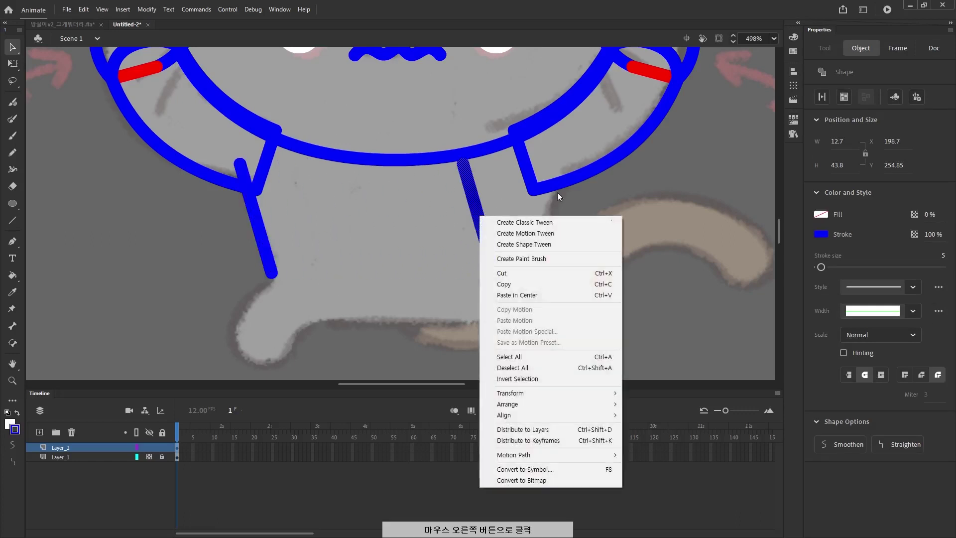
mouse_move(510, 393)
click(659, 498)
key(Right)
key(Right)
key(shift+Right)
key(shift+Right)
key(Right)
key(Right)
key(Left)
key(Left)
Step: Move the lower ends of both body side lines outward and draw a horizontal line for the body's bottom edge
drag(271, 273, 264, 278)
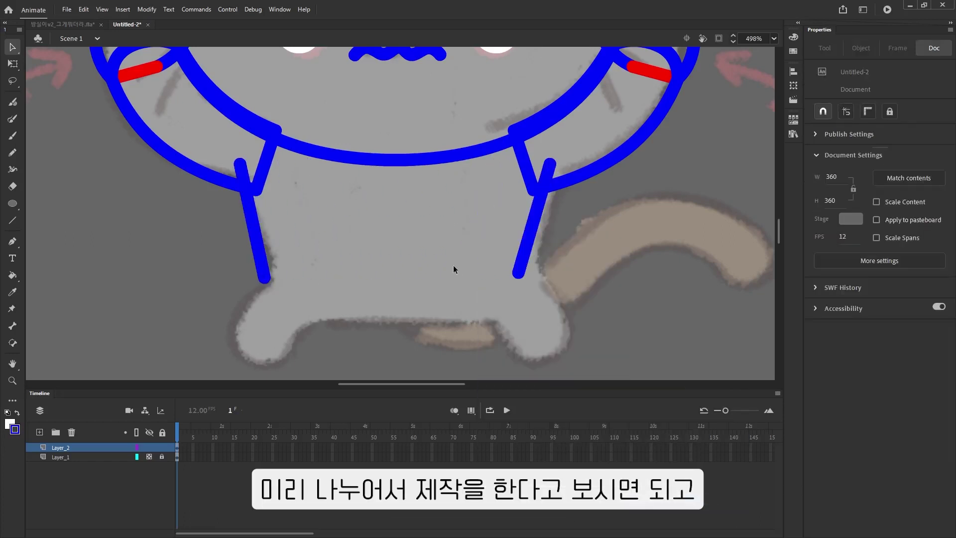
key(n)
drag(293, 322, 493, 322)
key(v)
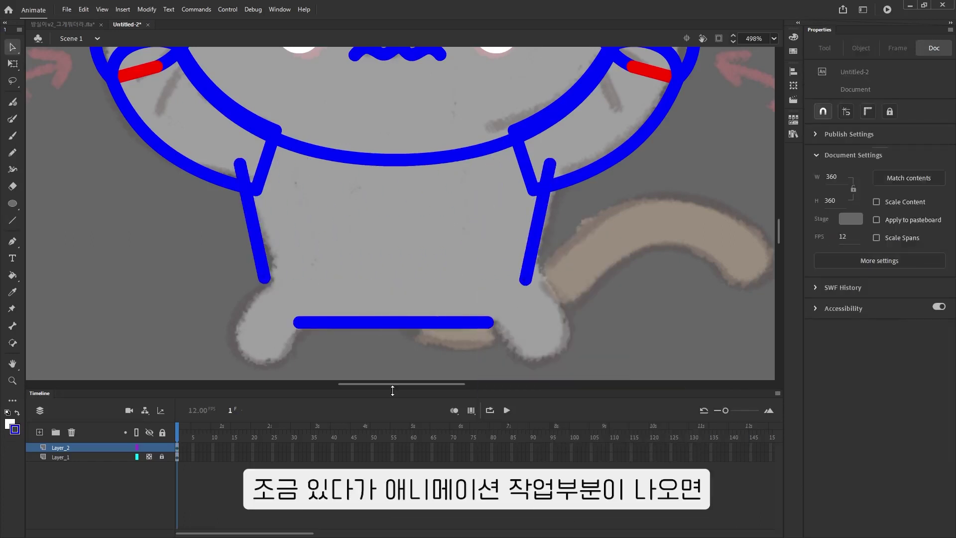
Step: Connect both side lines to the bottom edge with corner lines and bend them into rounded corners
key(n)
drag(264, 282, 297, 314)
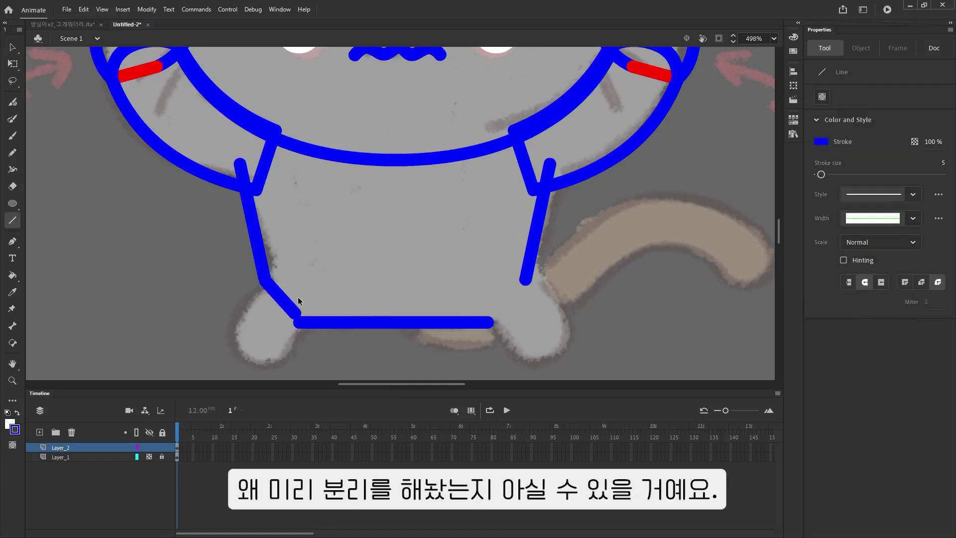
drag(493, 318, 525, 281)
key(v)
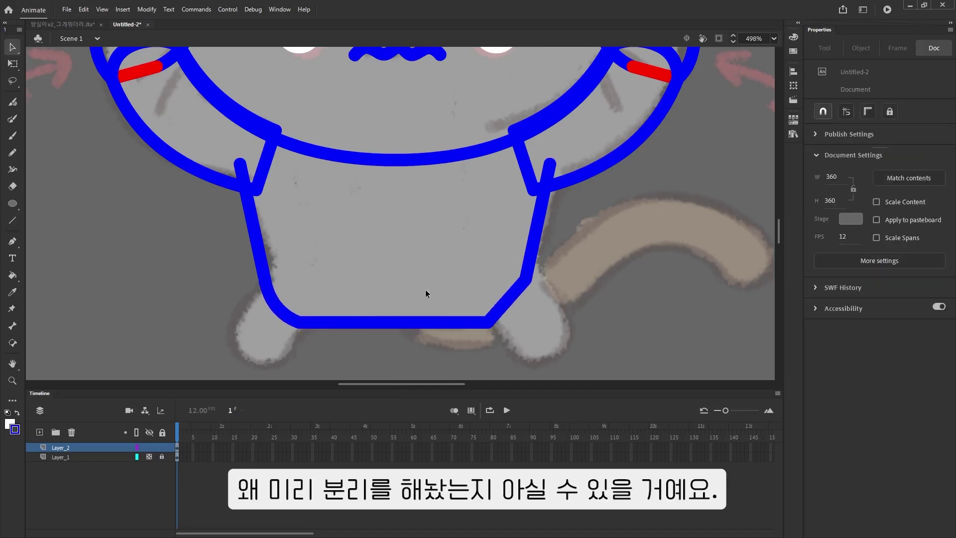
drag(314, 328, 434, 329)
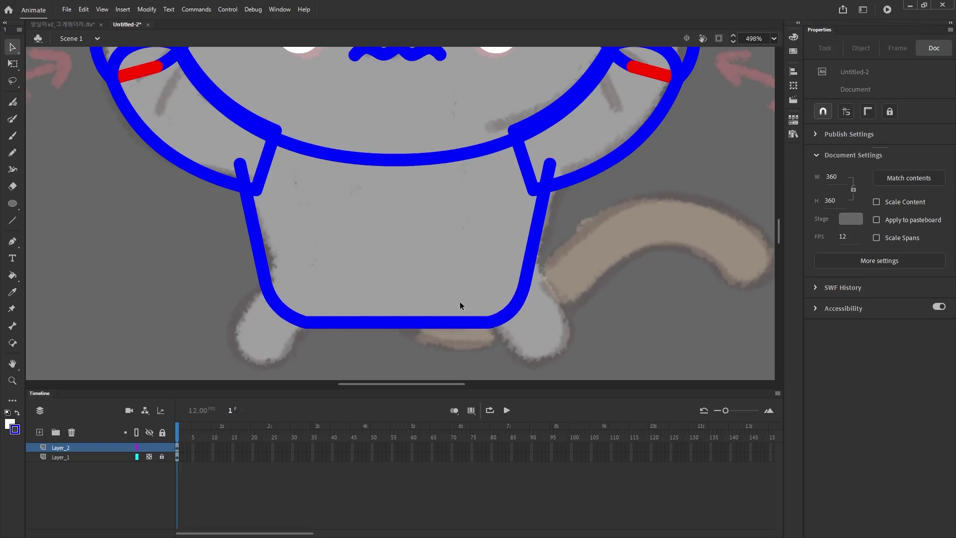
scroll(269, 377, up, 2)
scroll(594, 249, down, 2)
Step: Close the body's upper end inside its drawing object with a line bent into a symmetrical dome behind the face
key(n)
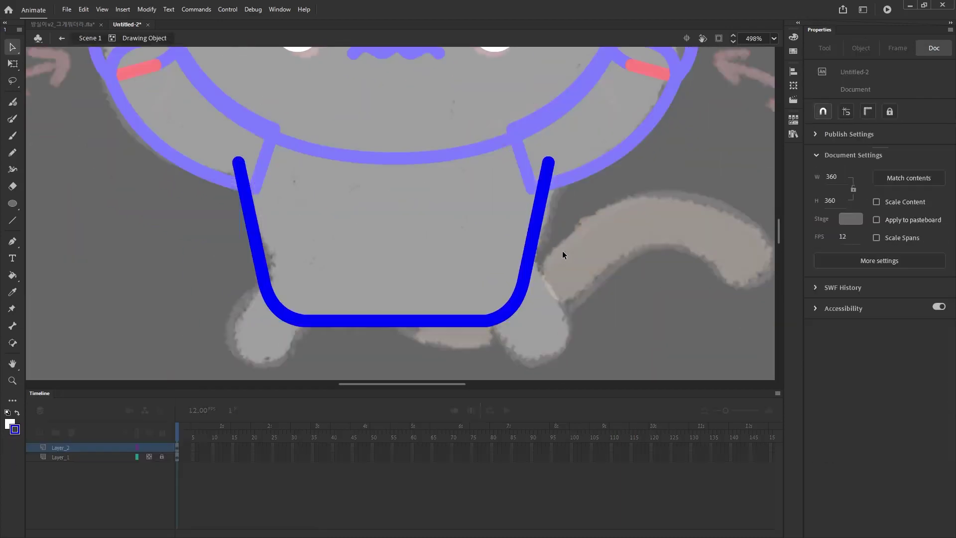
scroll(563, 250, up, 2)
drag(558, 210, 256, 248)
key(v)
drag(405, 212, 395, 124)
drag(318, 167, 285, 133)
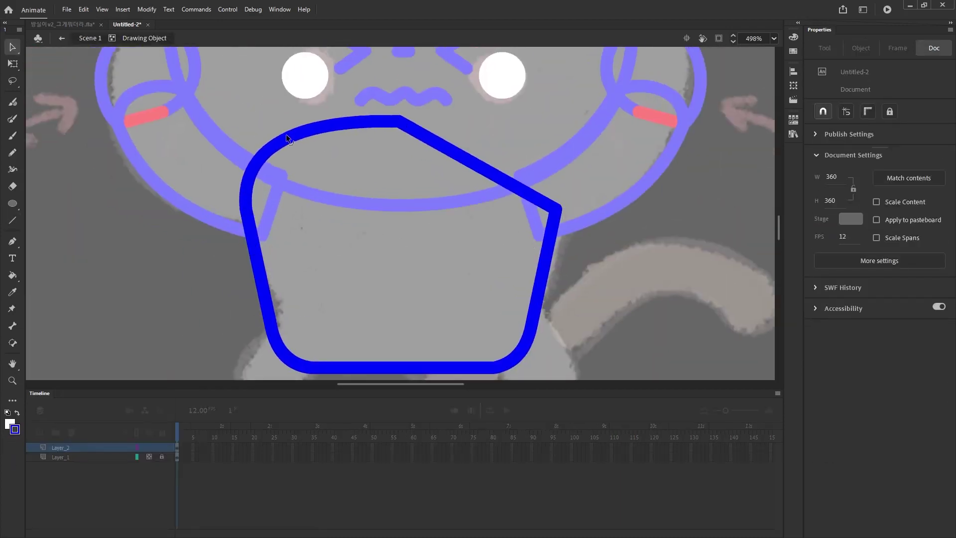
drag(477, 169, 550, 148)
key(ctrl+minus)
drag(581, 225, 503, 211)
double_click(427, 257)
Step: Nudge the right arm to an X position of 219.65
drag(426, 257, 450, 290)
click(451, 230)
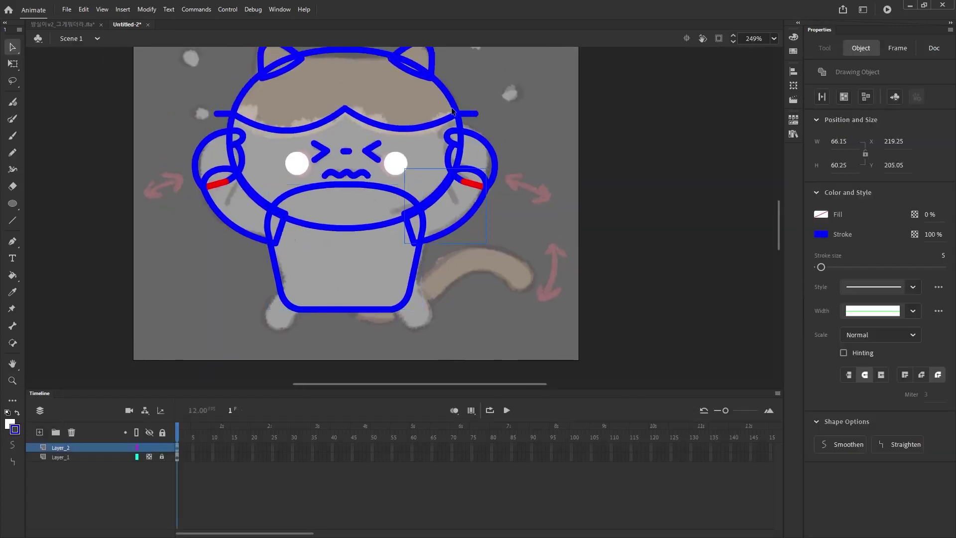
click(650, 90)
click(472, 207)
click(443, 246)
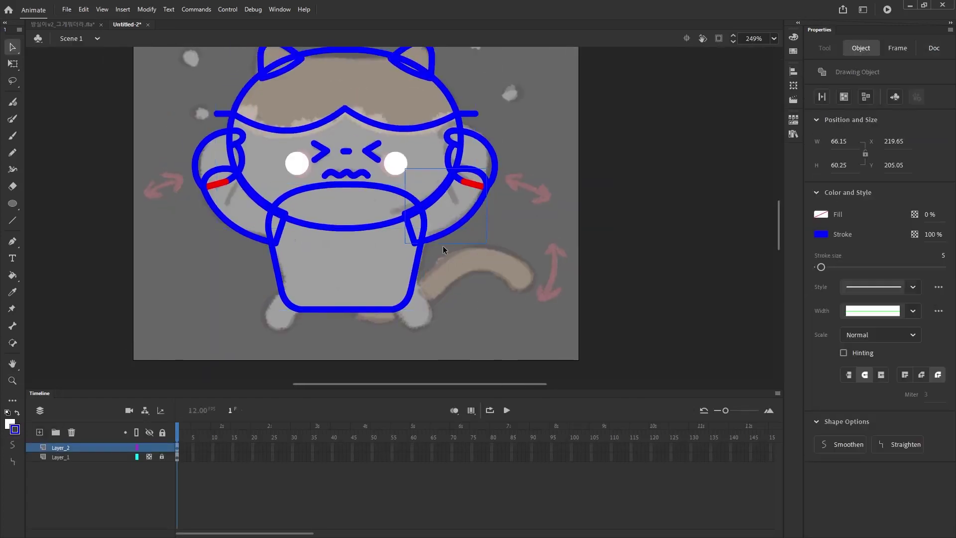
key(z)
click(360, 202)
key(v)
click(367, 199)
key(q)
click(387, 354)
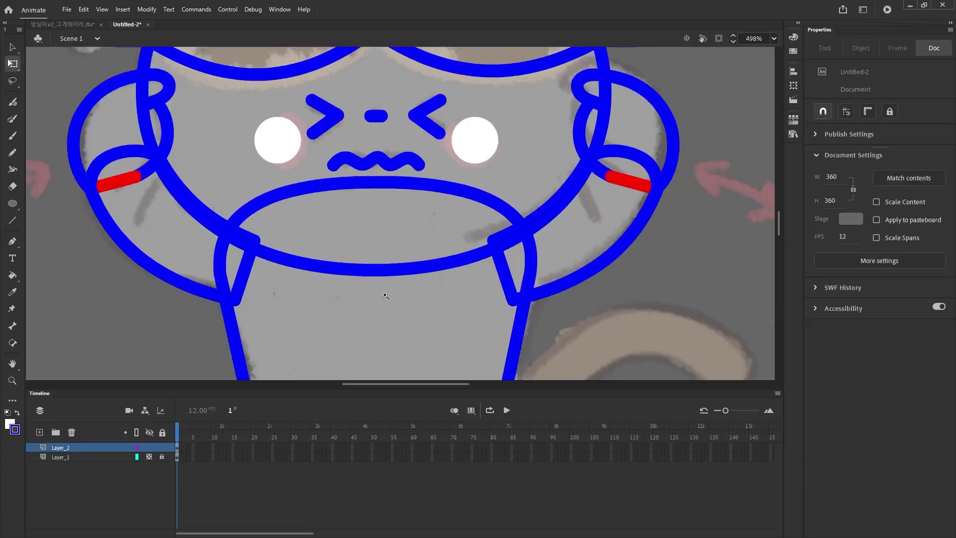
Step: Trace the left foot with one Paint Brush stroke at stroke size 5, starting and ending on the body outline
key(z)
alt+click(385, 334)
click(414, 262)
key(b)
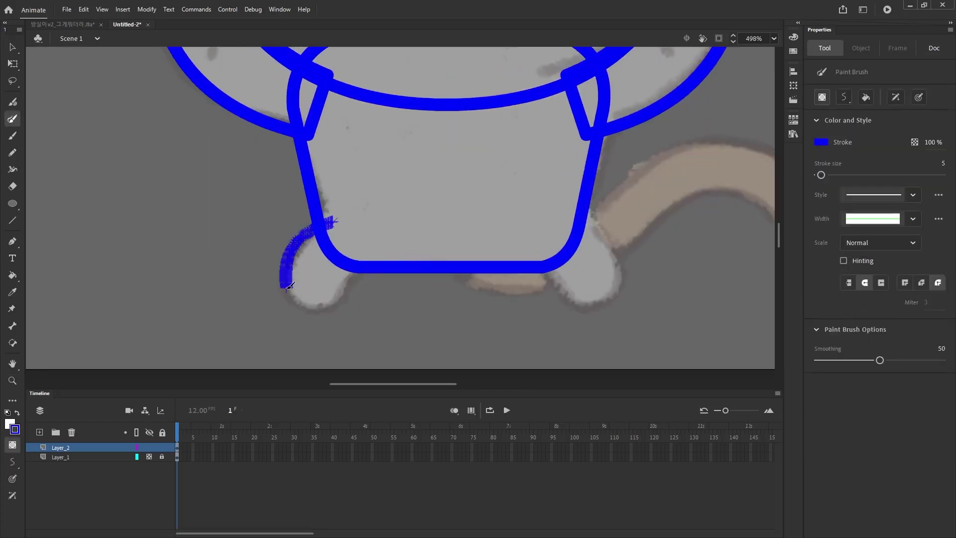
drag(352, 265, 362, 260)
key(v)
Step: Open the left foot outline for editing, move its upper end closer to the body's side line and optimize its curves
double_click(356, 269)
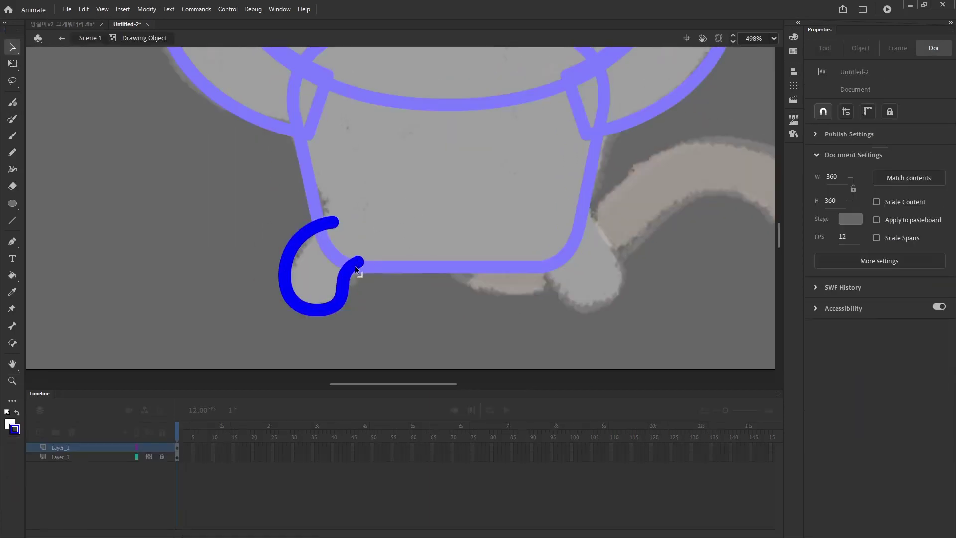
drag(333, 223, 328, 221)
key(ctrl+a)
key(ctrl+alt+shift+c)
click(572, 253)
click(526, 298)
click(386, 238)
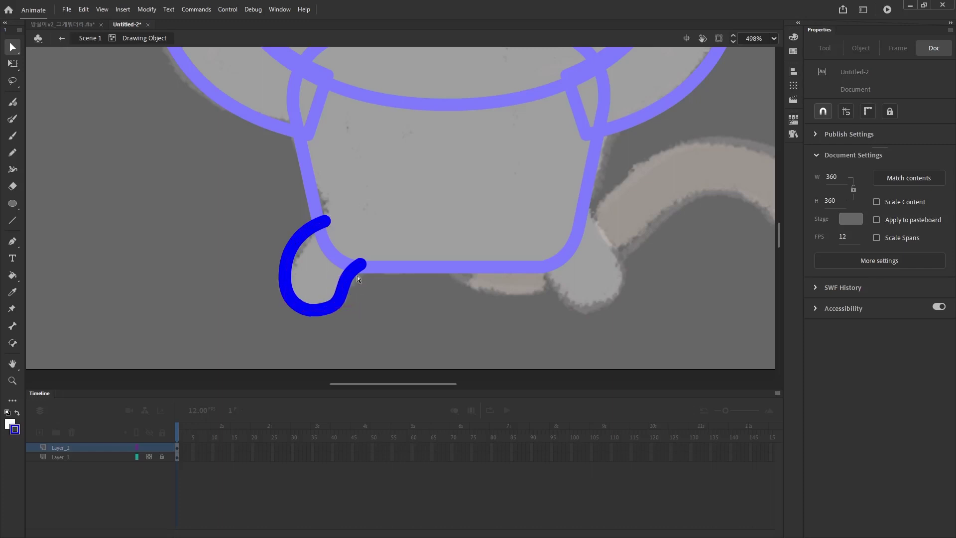
Step: Adjust the ends of the left foot outline onto the body and close the foot with a line bent outward into an arc
click(393, 251)
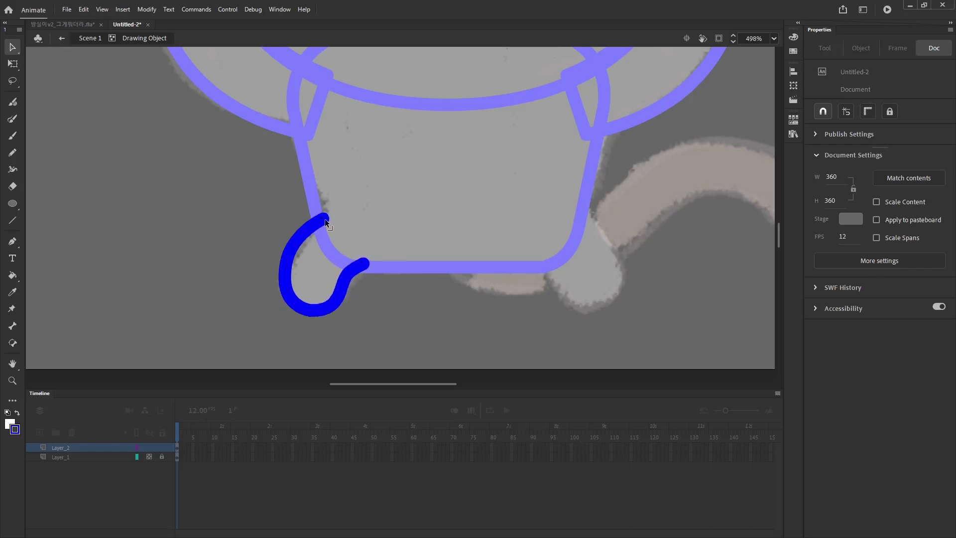
ctrl+alt+click(386, 299)
ctrl+click(385, 293)
key(ctrl+a)
key(q)
click(452, 222)
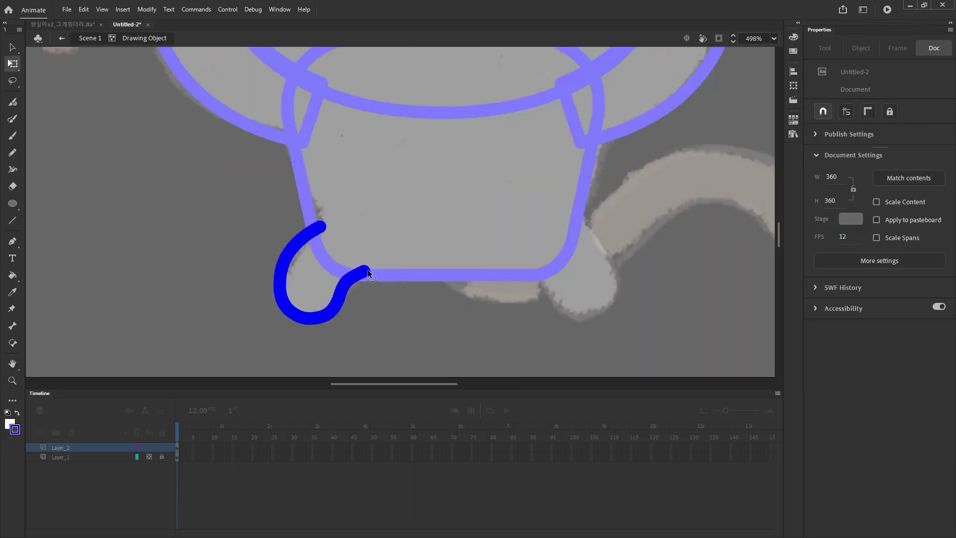
key(n)
drag(365, 270, 325, 232)
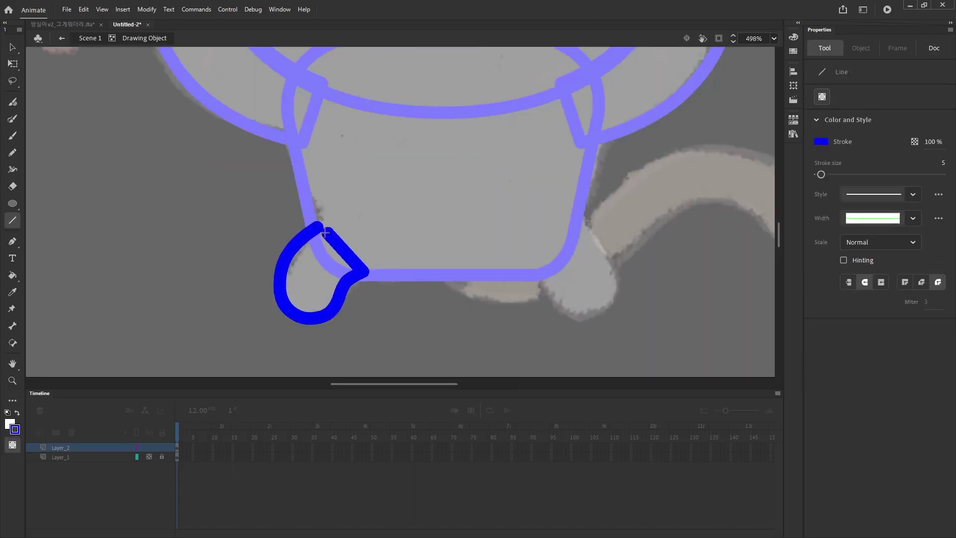
key(v)
key(ctrl+a)
double_click(450, 289)
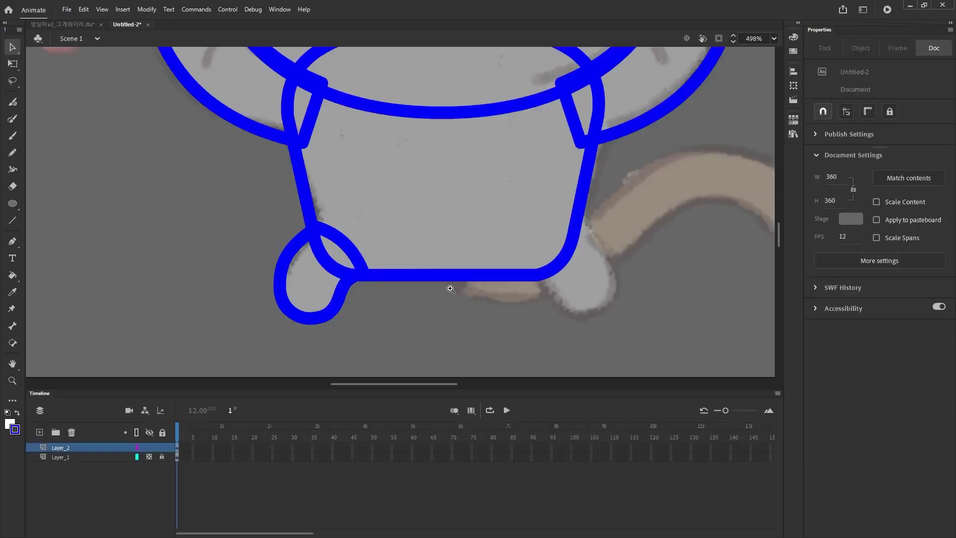
Step: Duplicate the left foot onto the body's right lower corner and flip the copy horizontally
key(ctrl+minus)
click(304, 291)
drag(375, 272, 436, 271)
right_click(443, 229)
key(Escape)
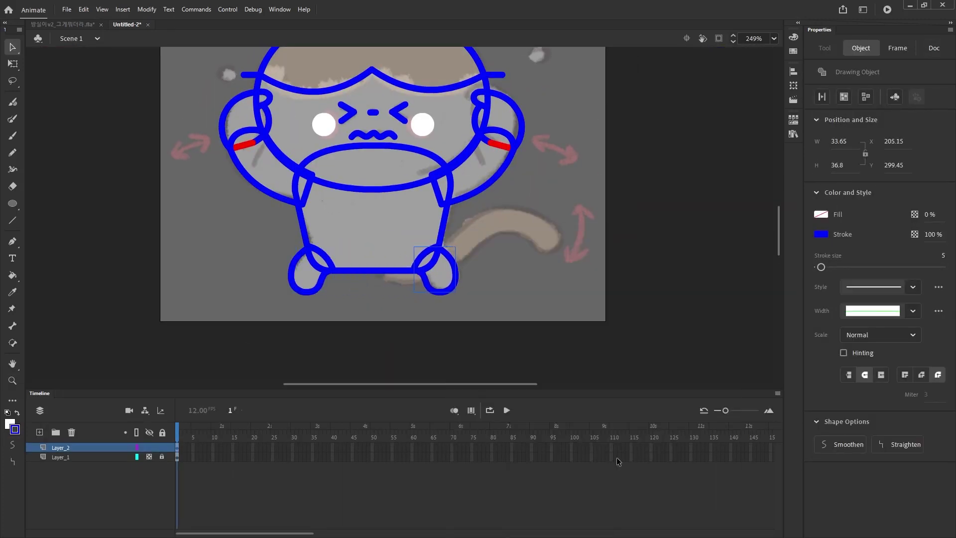
Step: Trace the tail with one Paint Brush stroke about 151 wide and 60 high, with both ends inside the body
key(y)
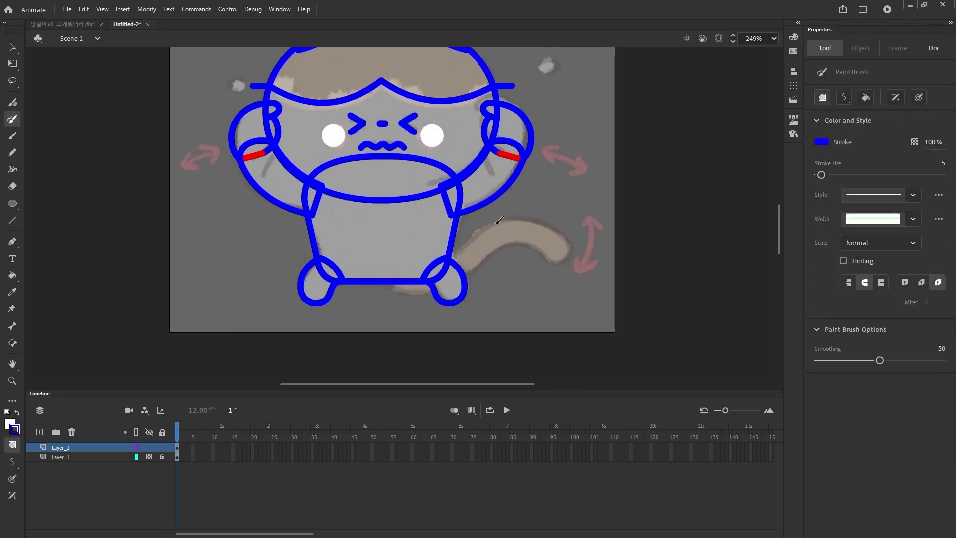
scroll(395, 287, up, 1)
scroll(395, 286, right, 1)
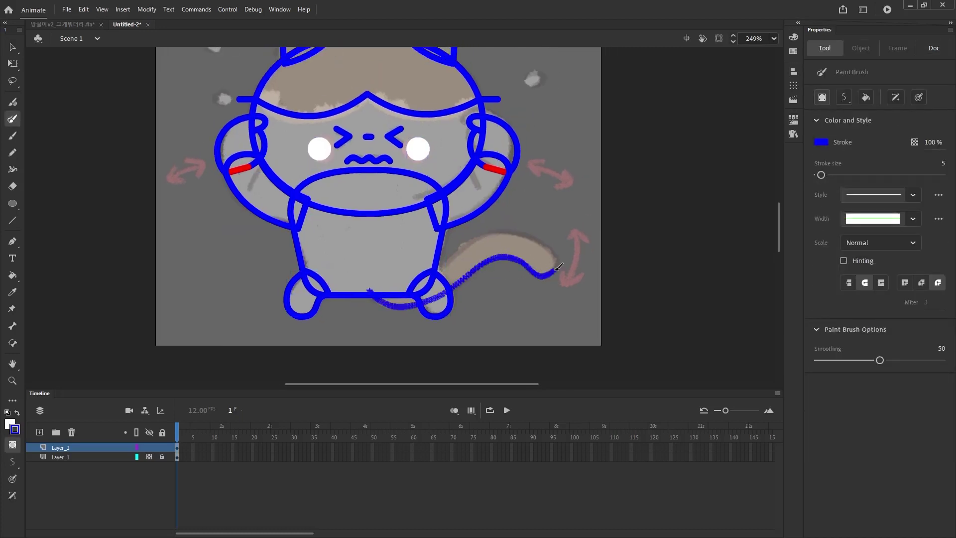
drag(468, 239, 386, 269)
key(v)
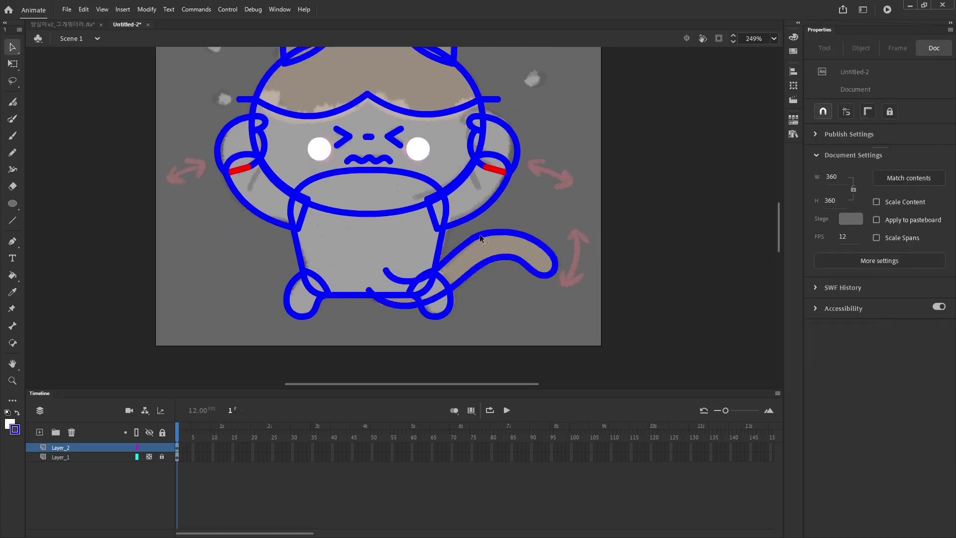
Step: Close the tail outline by joining its two open ends inside the body with a straight line
key(z)
click(394, 272)
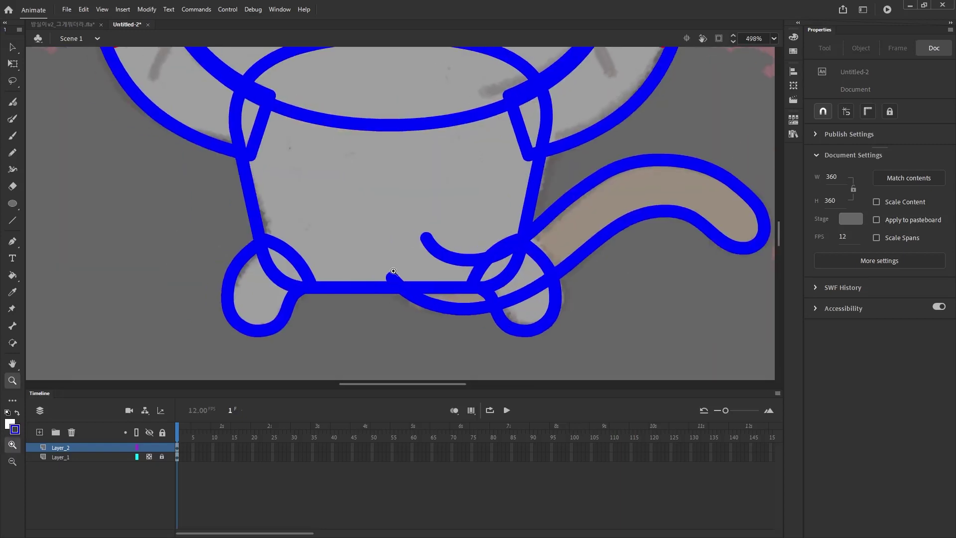
key(n)
drag(427, 237, 390, 275)
key(z)
alt+click(428, 272)
drag(491, 314, 502, 318)
key(v)
click(494, 245)
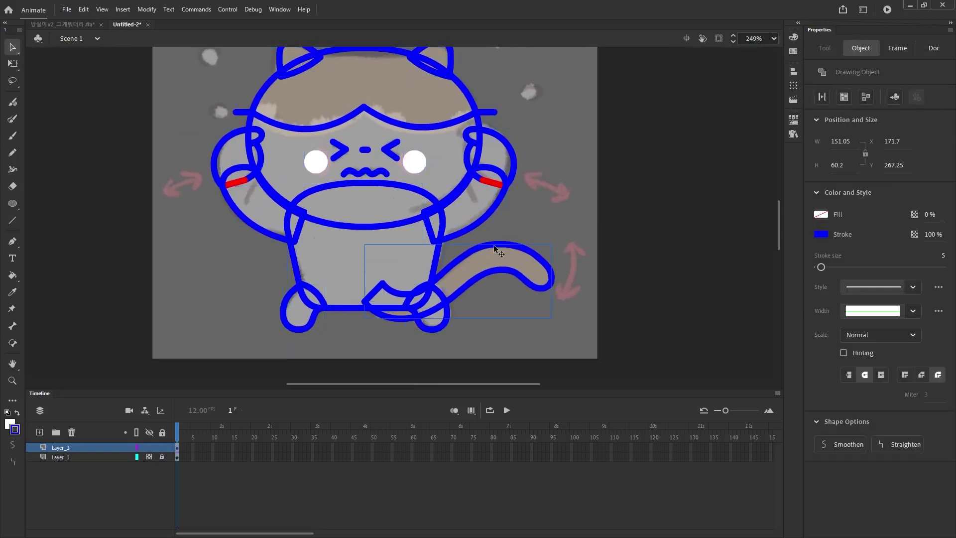
scroll(606, 235, up, 3)
click(611, 204)
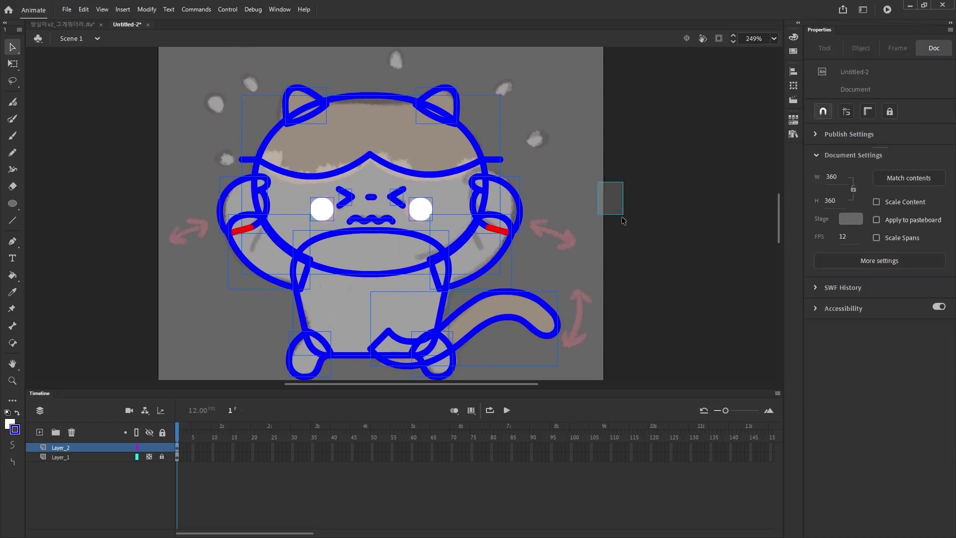
key(z)
click(331, 103)
key(y)
drag(325, 173, 344, 156)
key(ctrl+z)
key(ctrl+z)
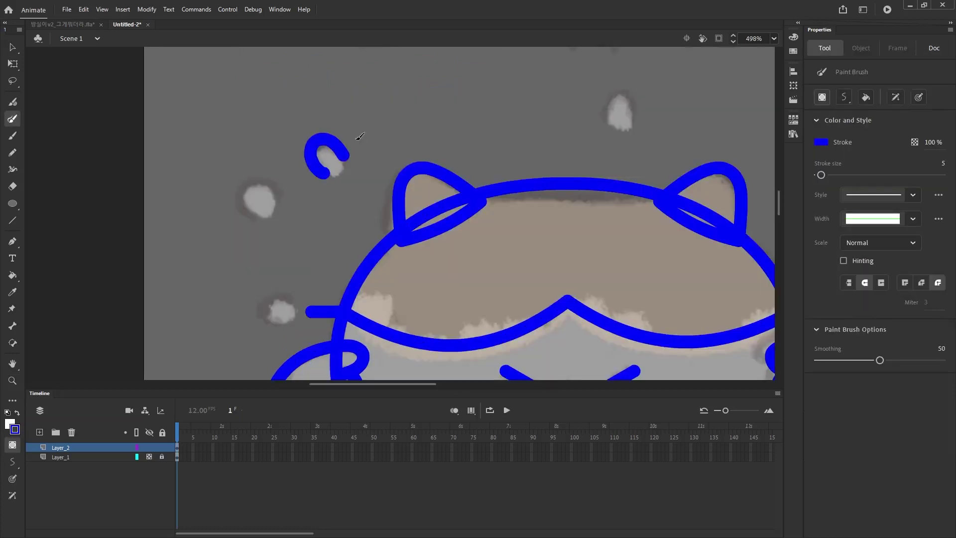
key(ctrl+z)
Step: Trace the sweat drop above the head with the Paint Brush and close its lower end with a straight line
drag(621, 113, 469, 137)
mouse_move(454, 149)
mouse_down()
mouse_move(477, 148)
mouse_move(462, 148)
mouse_up()
key(ctrl+z)
key(n)
key(v)
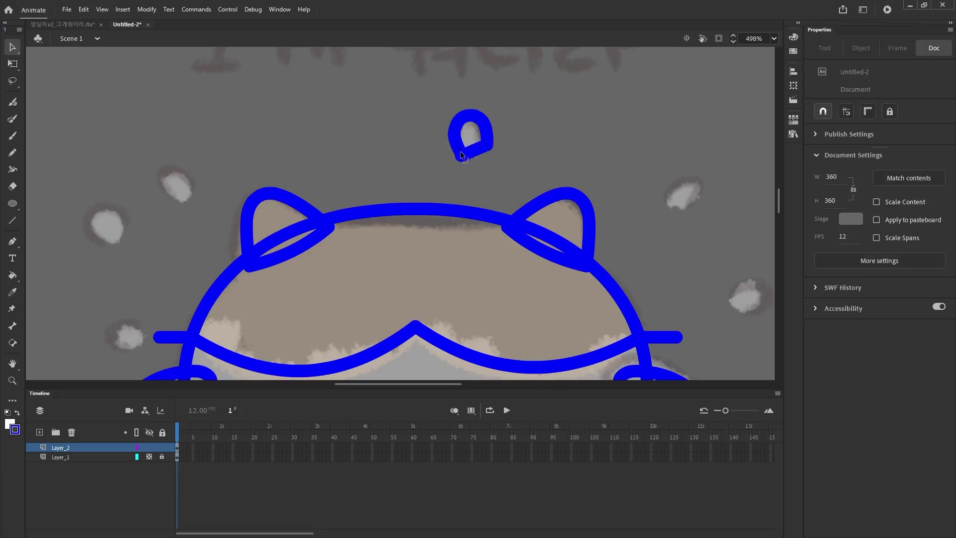
Step: Reshape the drop above the head into a rounded dome on a straight base, about 14 wide and 14.5 high
click(462, 156)
key(Delete)
key(ctrl+z)
key(ctrl+=)
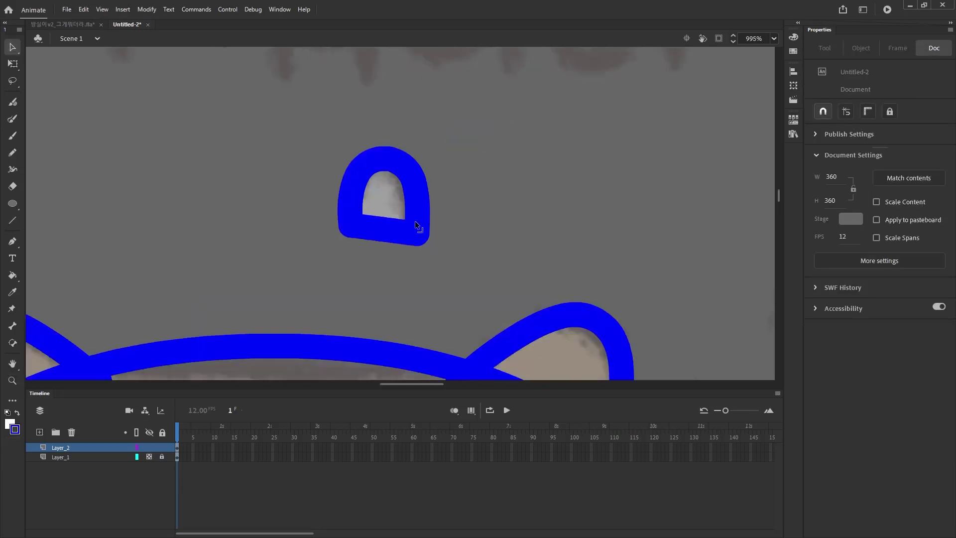
key(ctrl+minus)
key(ctrl+=)
key(ctrl+a)
key(z)
click(413, 209)
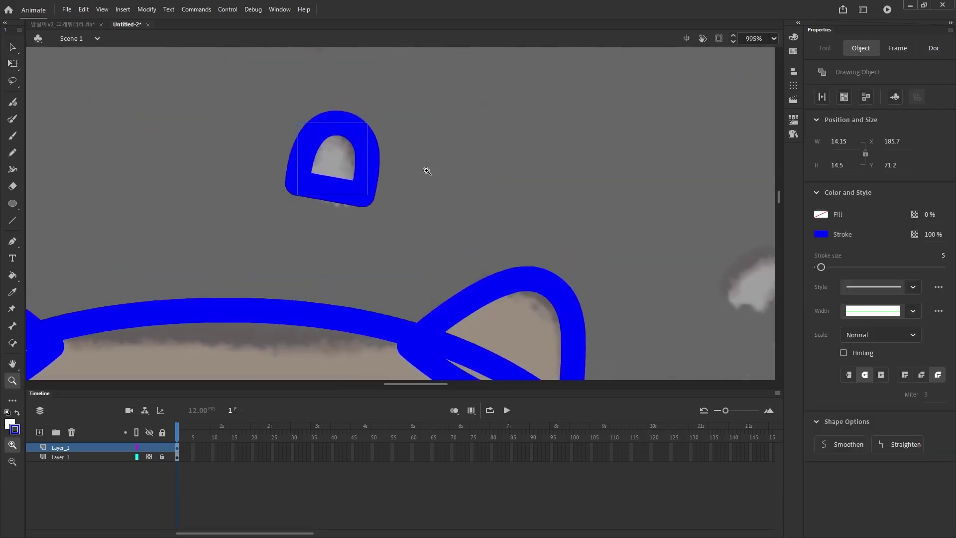
Step: Paste a copy of the drop onto the sketched drop beyond the right ear and rotate it to point away from the head
key(ctrl+minus)
key(ctrl+minus)
key(ctrl+=)
key(ctrl+c)
key(ctrl+v)
key(q)
drag(415, 168, 438, 189)
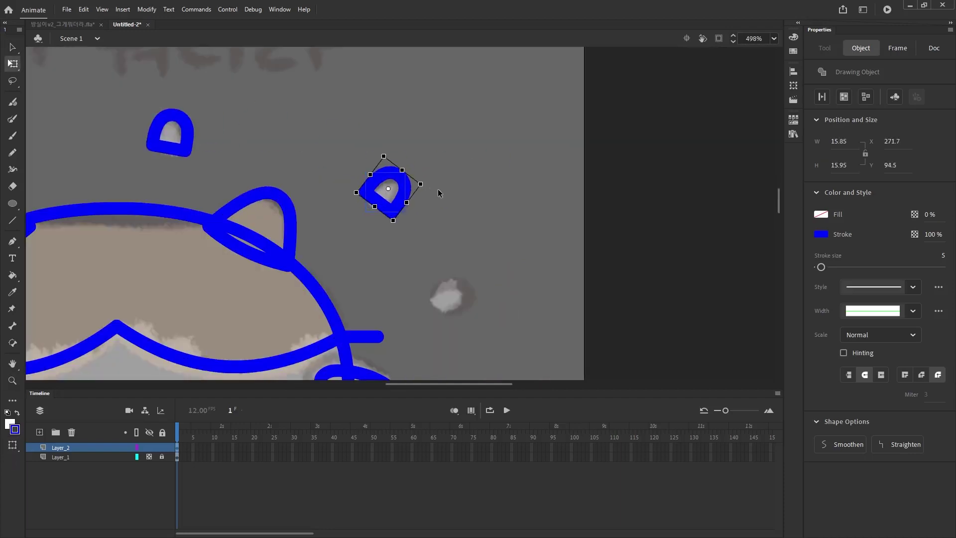
Step: Place another rotated copy of the drop on the lower sketched drop right of the head and select both right-hand drops
key(v)
ctrl+alt+click(462, 289)
drag(414, 250, 583, 252)
shift+click(544, 166)
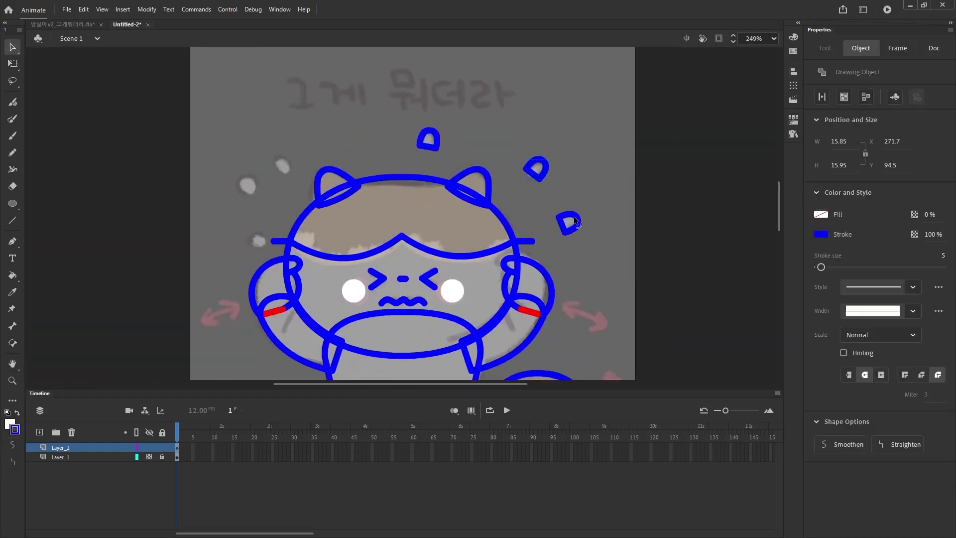
Step: Duplicate the two right-hand drops to the head's left side, flip them horizontally and fit one onto the sketched drop nearest the ear
drag(576, 219, 258, 220)
key(ctrl+t)
key(ctrl+=)
drag(311, 171, 374, 167)
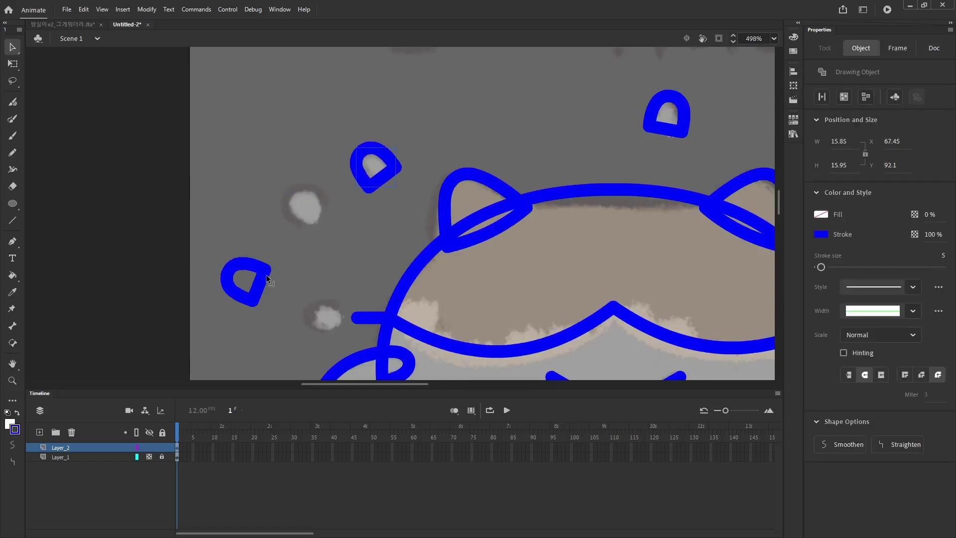
Step: Fit rotated drops over the two remaining sketched drops left of the head
drag(249, 274, 314, 335)
key(q)
drag(343, 297, 338, 272)
key(v)
ctrl+alt+click(340, 269)
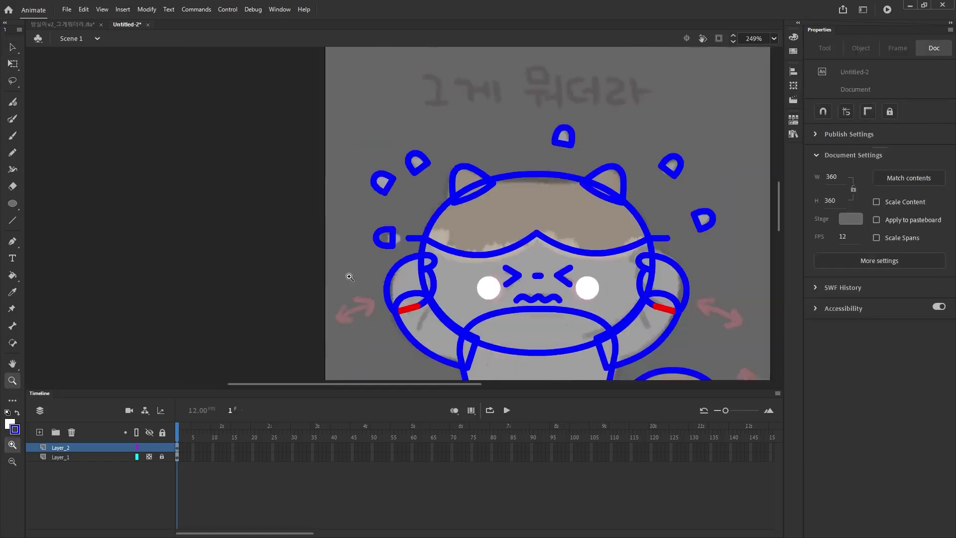
Step: Move the lowest left drop farther out from the head and nudge the lower right drop slightly downward
drag(478, 269, 349, 250)
click(261, 226)
drag(261, 226, 257, 226)
click(245, 243)
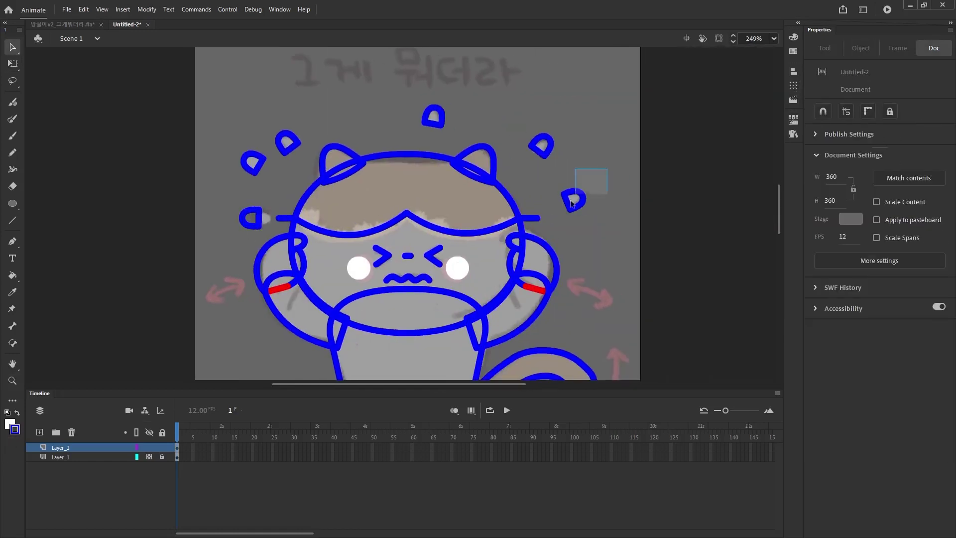
drag(573, 203, 572, 205)
click(563, 127)
key(ctrl+minus)
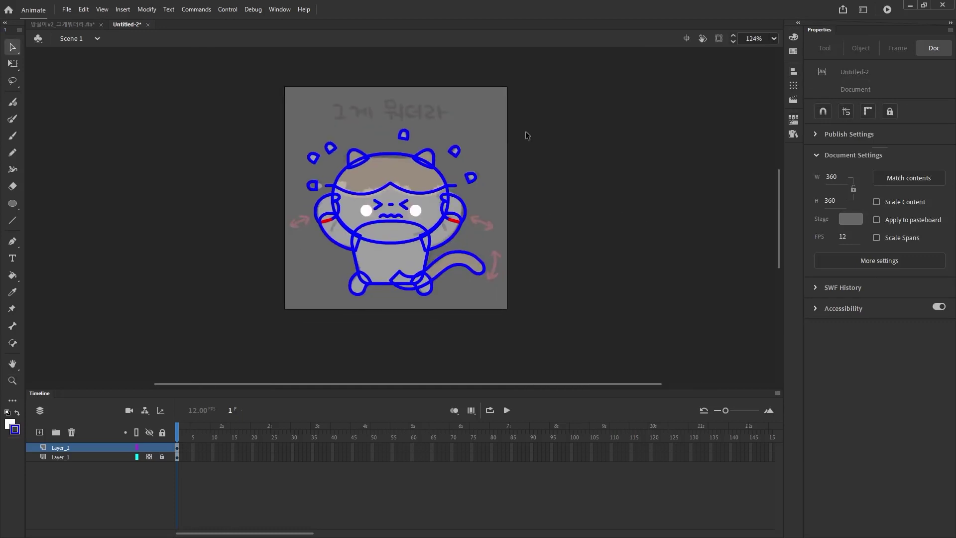
Step: Turn off Layer_1's transparency, unlock it and move the sketch off the stage to an X position of -351.4
click(149, 457)
click(162, 457)
key(shift+Left)
key(shift+Left)
key(shift+Left)
key(shift+Left)
key(shift+Left)
key(shift+Left)
key(shift+Left)
key(shift+Left)
key(shift+Left)
key(shift+Left)
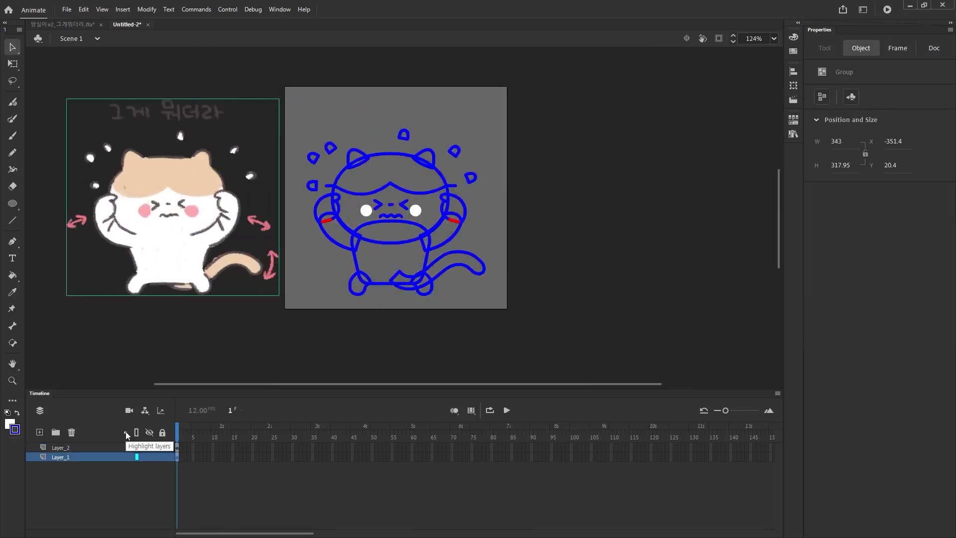
Step: Set the stroke colour of all line art on Layer_2 to the dark brown sampled from the sketch's outline
click(534, 98)
click(60, 447)
click(820, 234)
click(252, 256)
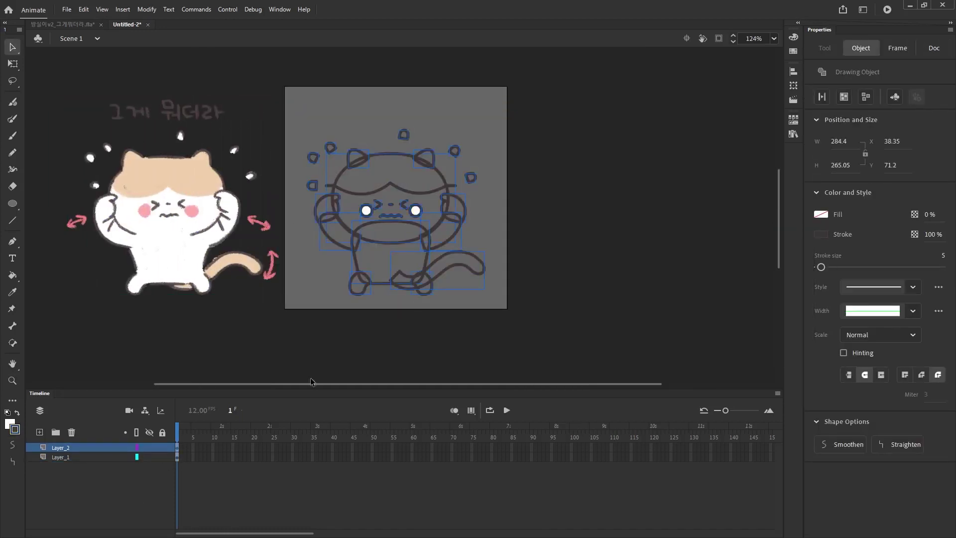
click(307, 343)
Step: Fill the hands, arms, body and feet with white using the Paint Bucket
scroll(305, 204, up, 1)
double_click(372, 212)
scroll(368, 229, down, 1)
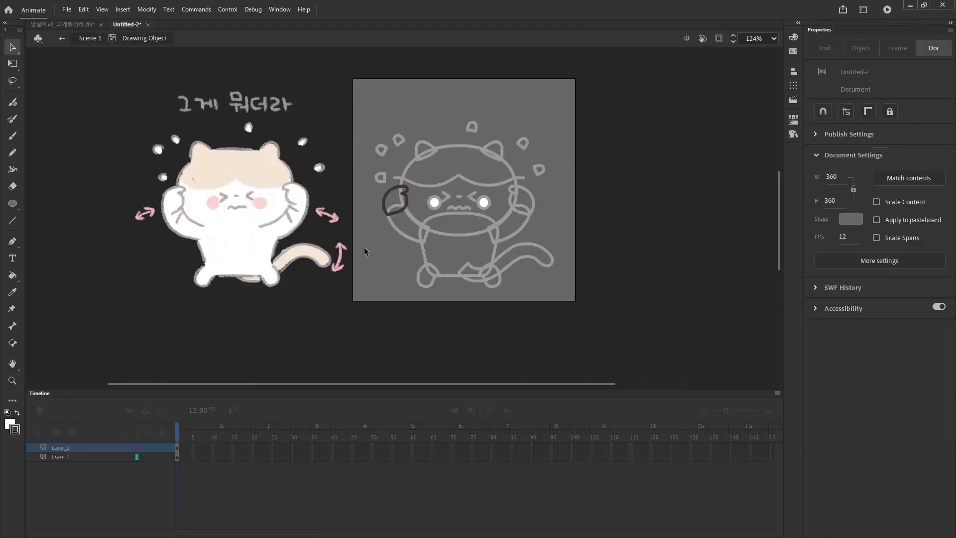
double_click(363, 247)
key(k)
click(821, 142)
drag(368, 219, 450, 259)
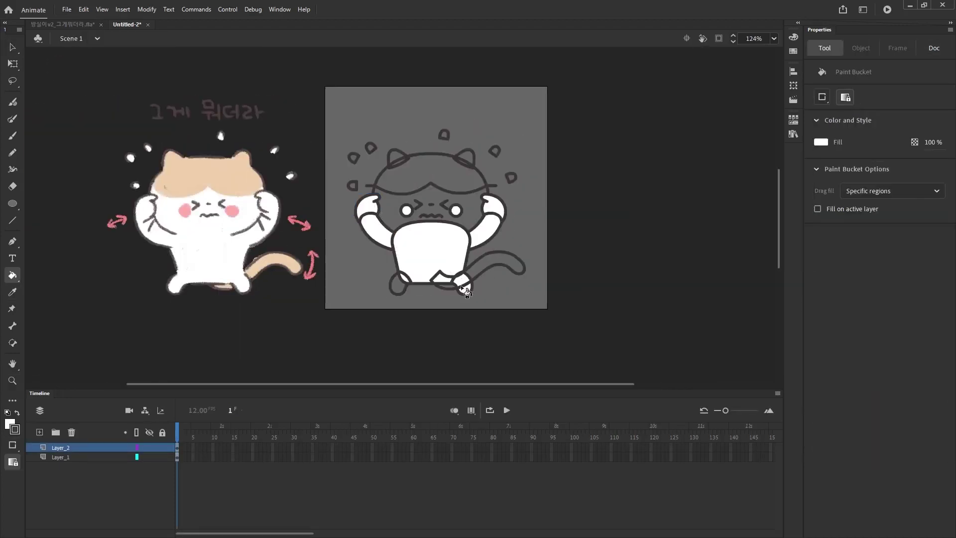
click(400, 284)
Step: Send the tail behind the body and feet, and bring the head and face parts in front of the body
key(v)
click(476, 255)
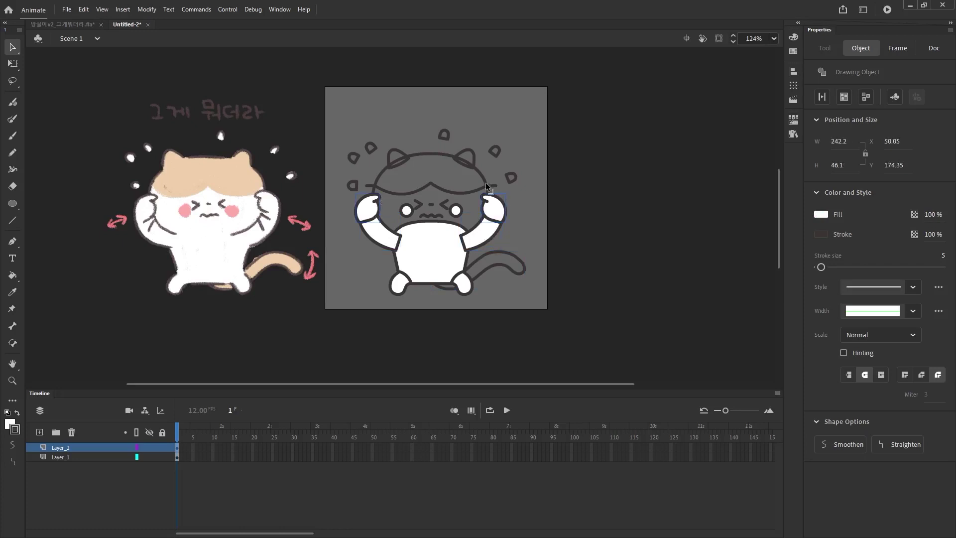
drag(557, 109, 309, 259)
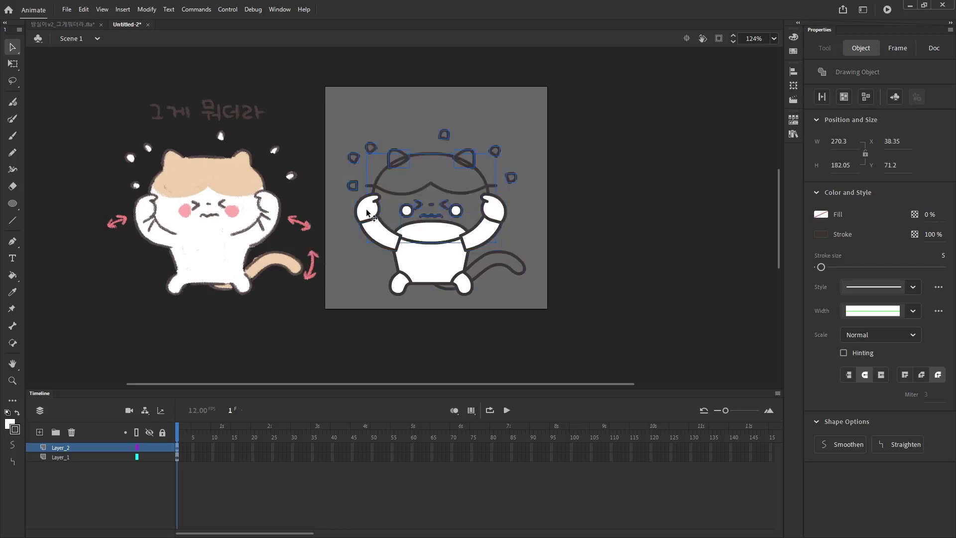
Step: Lock Layer_1 and fill the hair and both ears with the beige sampled from the sketch's hair
click(162, 457)
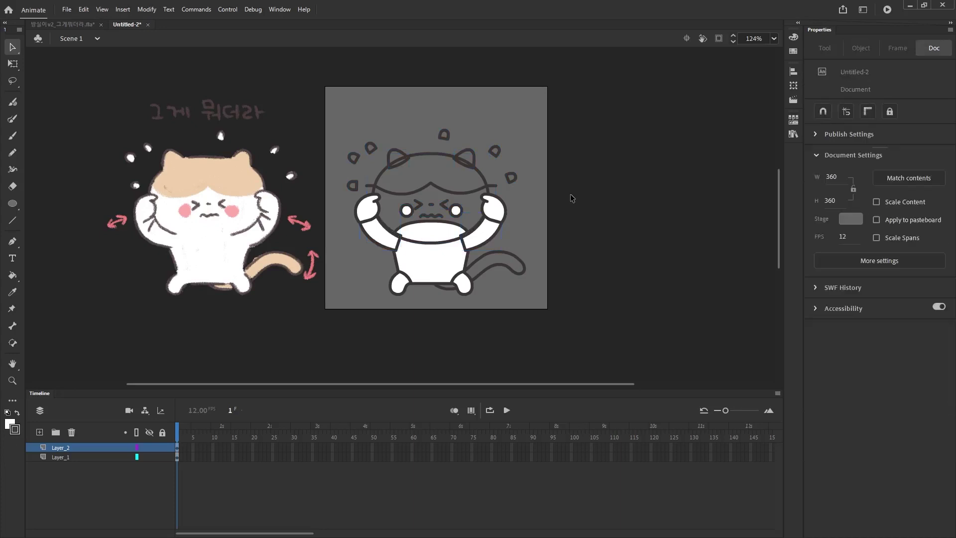
key(i)
click(204, 179)
drag(403, 169, 385, 189)
click(384, 190)
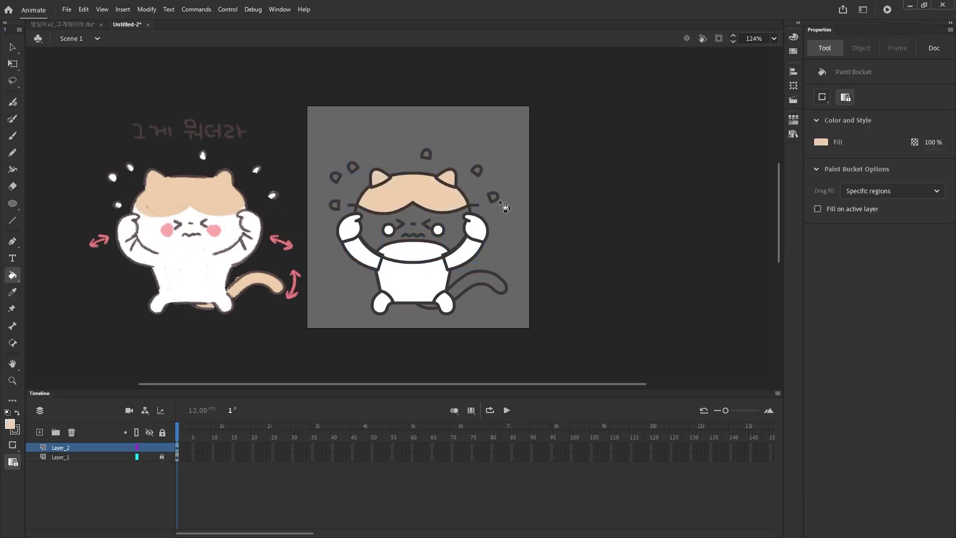
Step: Finish filling the tail beige and the face white, and fill both cheeks with the pink sampled from the sketch's cheek
key(v)
click(442, 249)
key(i)
click(214, 230)
click(439, 230)
key(v)
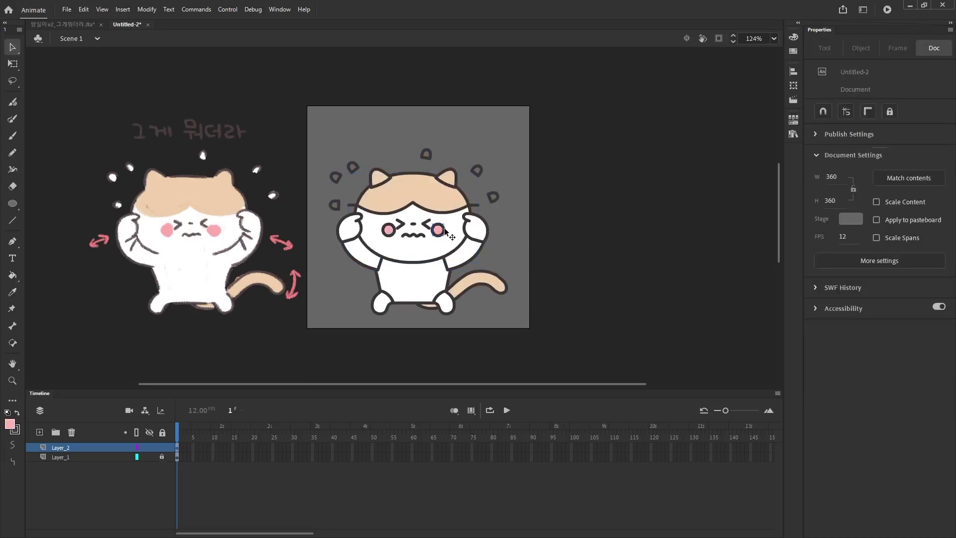
Step: Remove the stroke from both pink cheeks
click(438, 230)
click(821, 234)
click(796, 244)
Step: Delete the stroke along the hair's lower edge, including its ends beyond the head, inside the head's drawing object
click(439, 215)
double_click(451, 218)
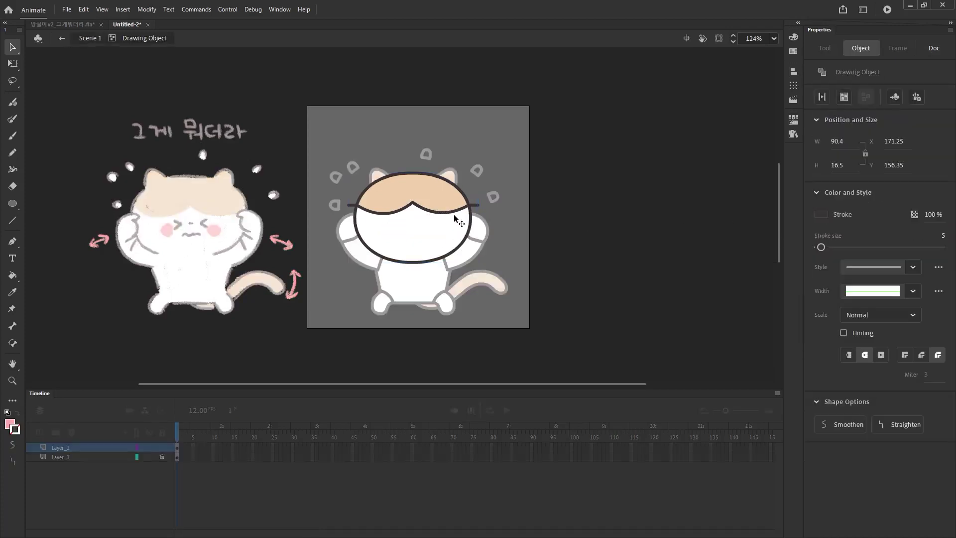
shift+click(395, 214)
key(Delete)
key(z)
click(478, 183)
key(v)
double_click(492, 180)
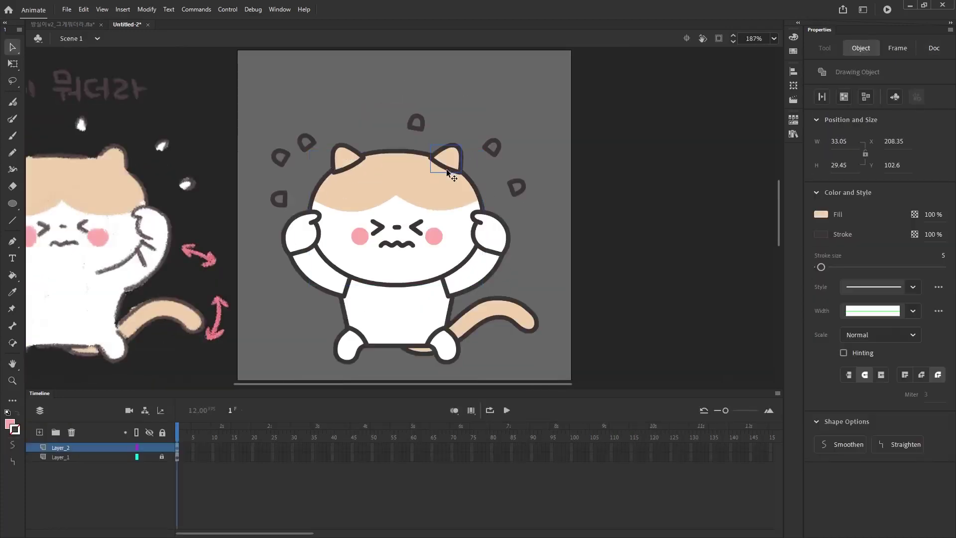
Step: Delete the base strokes of both ears where they overlap the head
double_click(447, 169)
key(Delete)
double_click(363, 171)
double_click(355, 166)
key(Delete)
double_click(357, 181)
Step: Delete the outer part of the wrist line on both hands, keeping a short crease near the face
double_click(310, 250)
key(Delete)
double_click(522, 221)
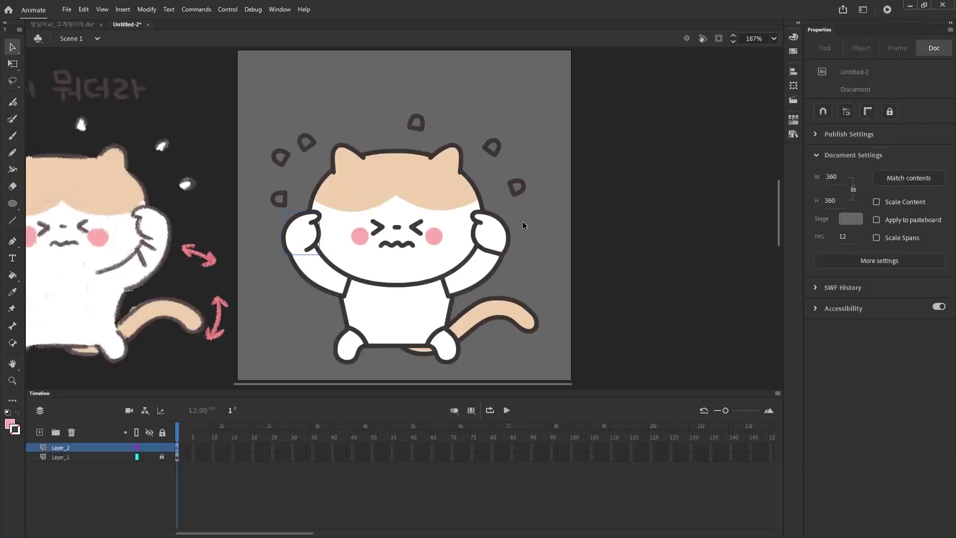
double_click(496, 252)
double_click(516, 249)
Step: Delete the shoulder end strokes of both arms where they overlap the body
double_click(347, 288)
key(Delete)
double_click(363, 281)
double_click(445, 286)
key(Delete)
double_click(466, 317)
Step: Delete the inner arc strokes of both feet where they overlap the body
double_click(361, 334)
key(Delete)
double_click(464, 333)
double_click(437, 336)
key(Delete)
Step: Delete the chin stroke of the head outline where it overlaps the body
double_click(417, 264)
double_click(419, 246)
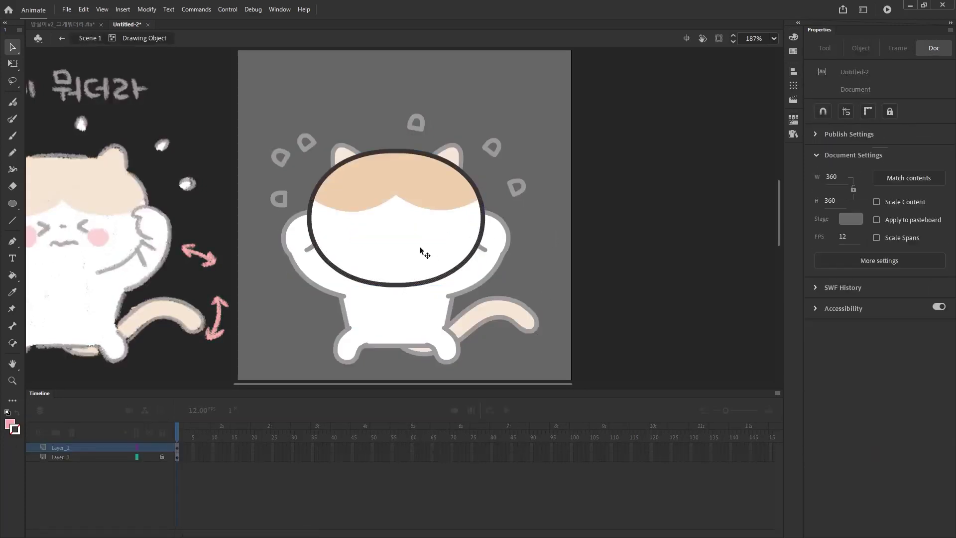
drag(368, 345, 426, 261)
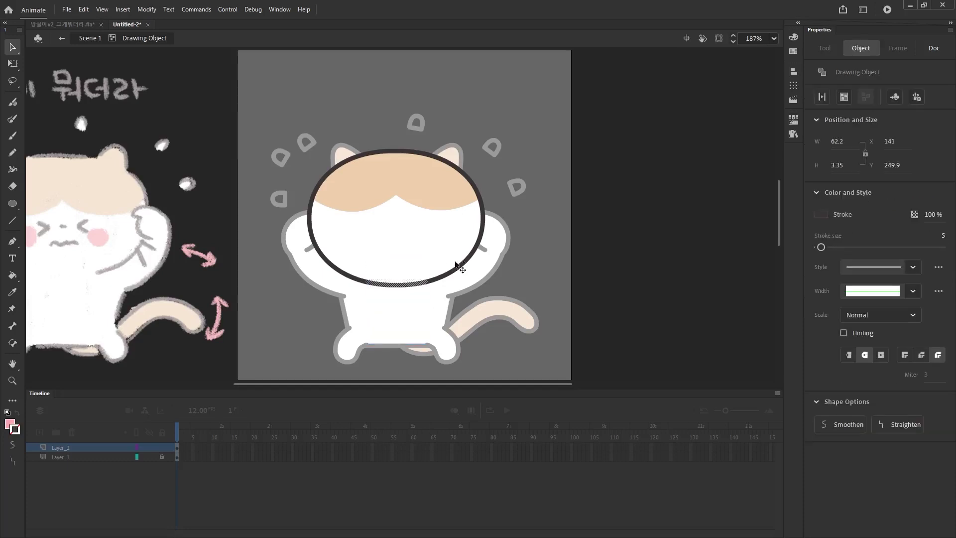
key(Delete)
double_click(533, 262)
Step: Delete the remaining outline strokes between the face and the body, keeping the short inner arm lines
key(z)
alt+click(493, 230)
click(493, 230)
key(v)
double_click(378, 165)
mouse_move(331, 284)
mouse_down()
mouse_move(423, 215)
mouse_move(411, 238)
mouse_move(420, 215)
mouse_up()
key(Delete)
double_click(492, 231)
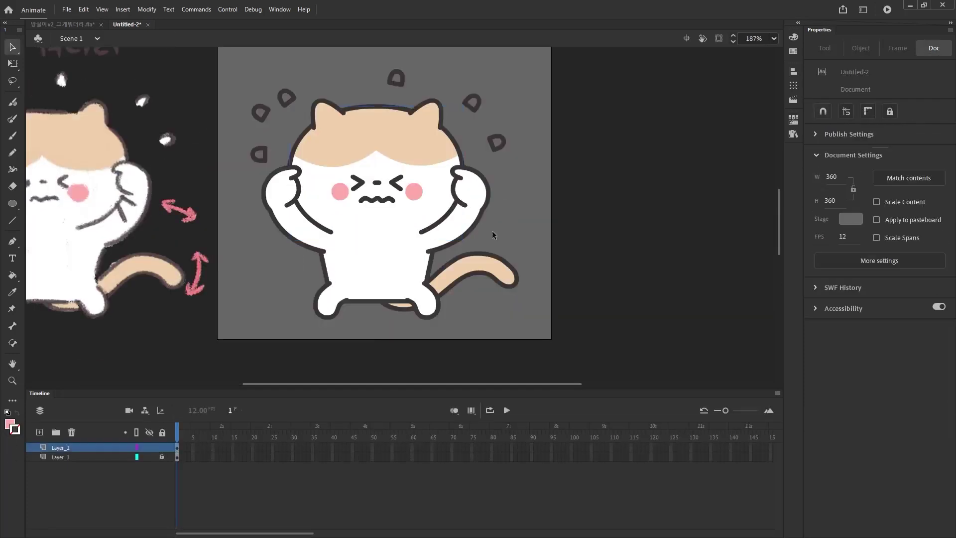
Step: Fill the sweat drops around the head with white
key(z)
alt+click(341, 159)
click(314, 144)
key(k)
click(502, 169)
click(525, 209)
Step: Delete the straight base stroke of every sweat drop, leaving the end facing the head open
key(v)
double_click(522, 212)
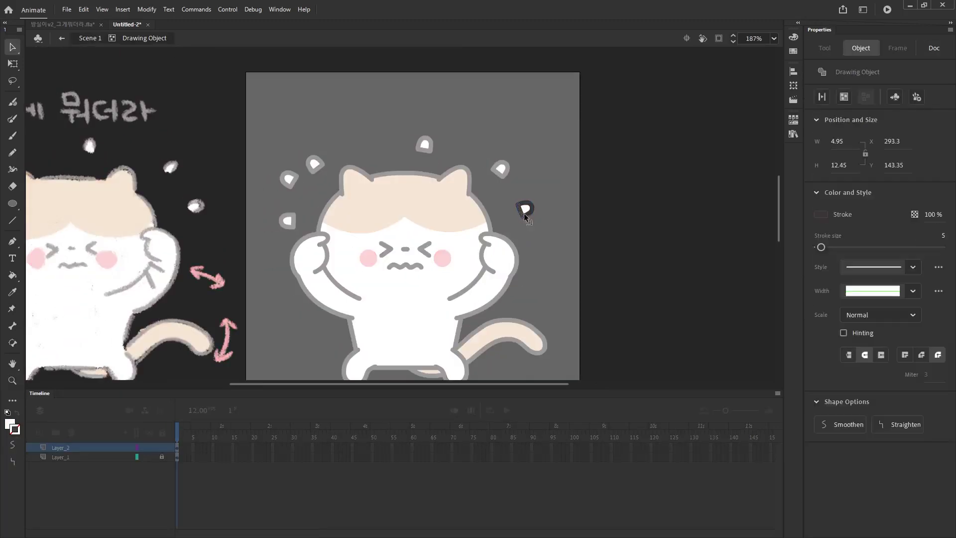
key(Delete)
double_click(498, 173)
key(Delete)
double_click(425, 146)
double_click(319, 168)
key(Delete)
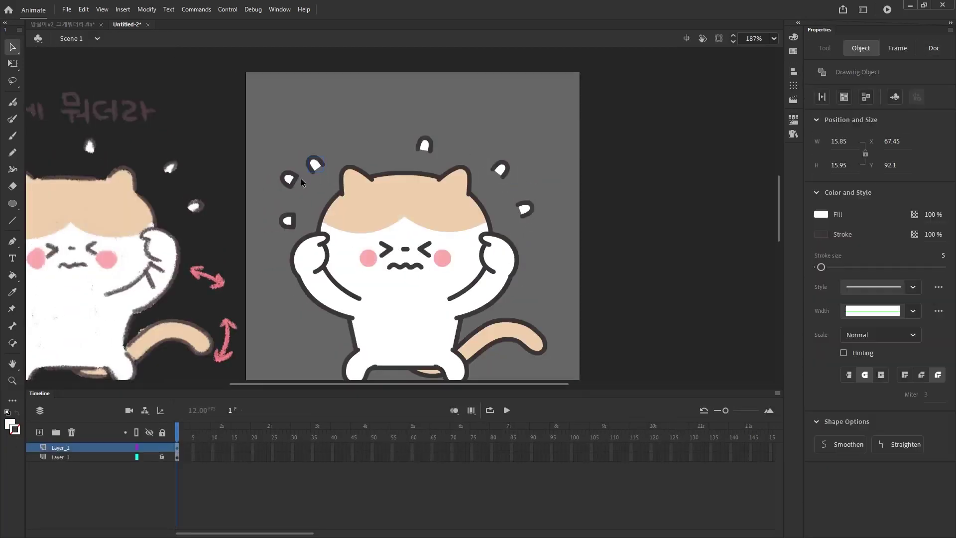
double_click(295, 184)
key(Delete)
double_click(294, 220)
key(Delete)
click(310, 186)
Step: Adjust the shoulder ends of both arm outlines so they meet the sides of the body cleanly
drag(516, 249, 542, 199)
key(ctrl+minus)
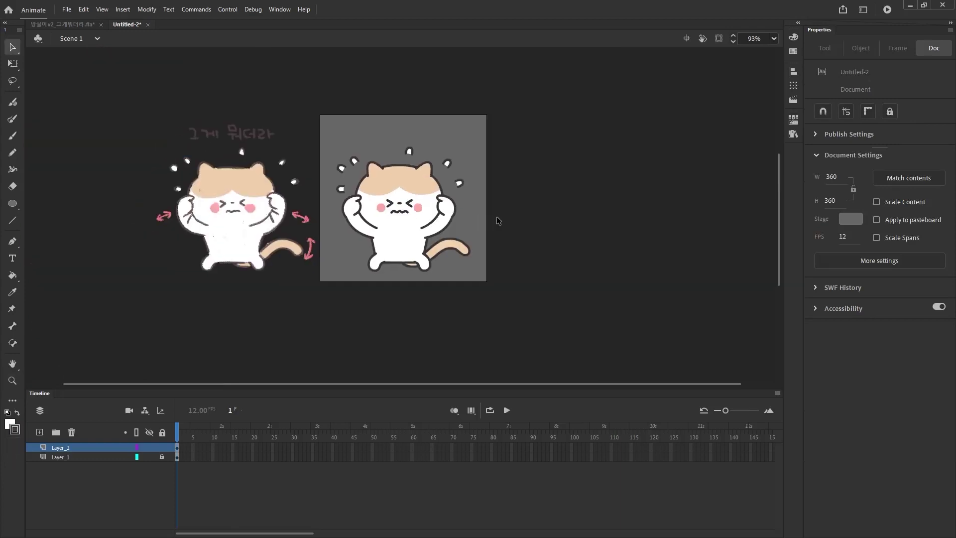
key(ctrl+equal)
key(ctrl+equal)
double_click(360, 227)
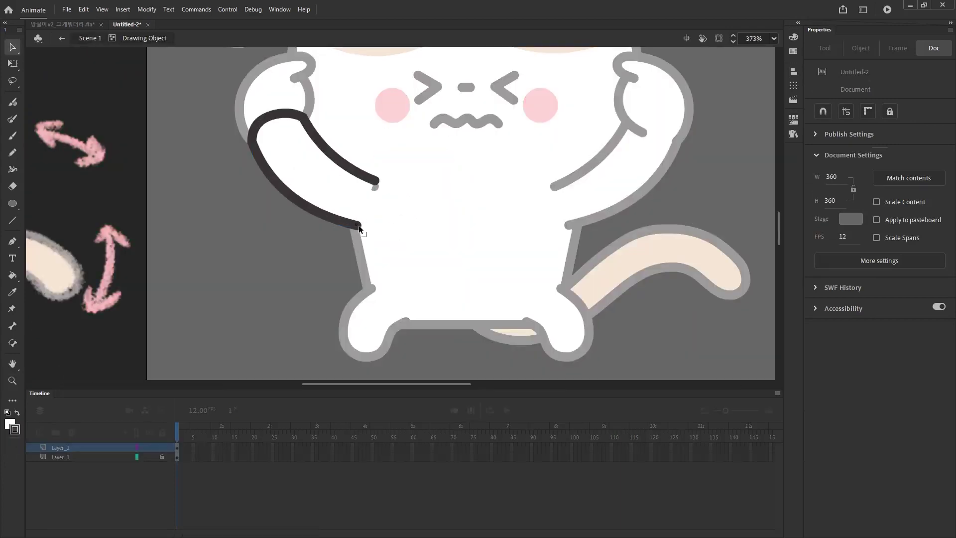
double_click(568, 229)
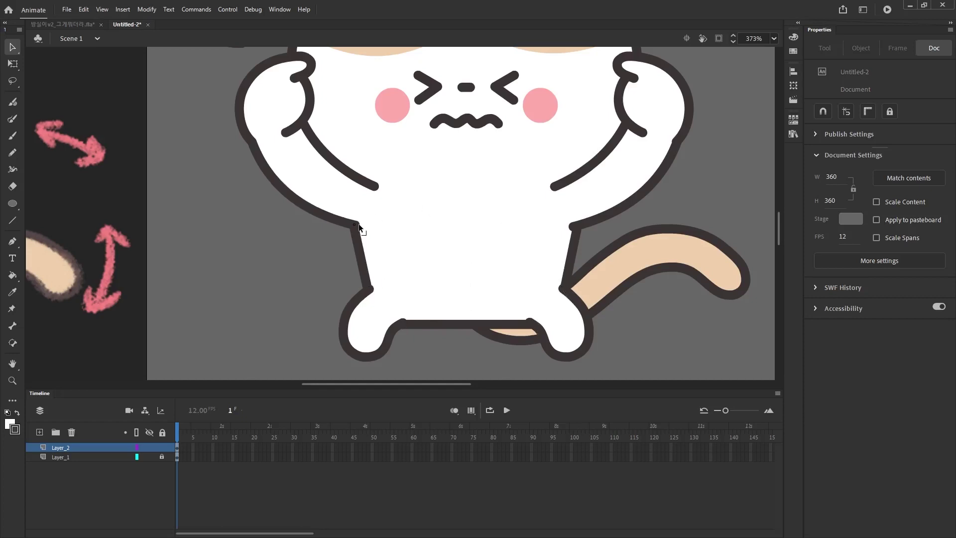
Step: Select all the cat artwork and nudge it slightly to recentre it on the stage
key(ctrl+minus)
key(ctrl+minus)
key(ctrl+equal)
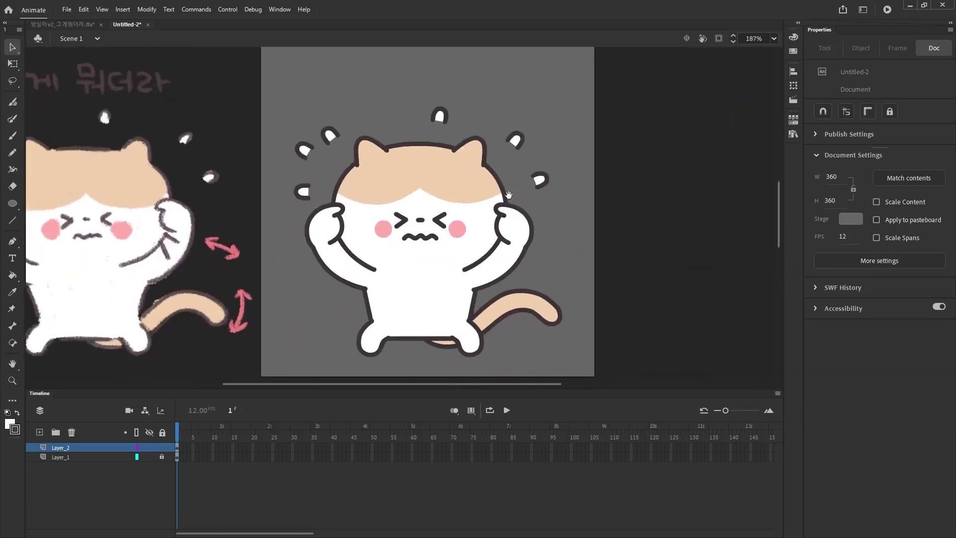
key(ctrl+minus)
key(ctrl+a)
click(541, 215)
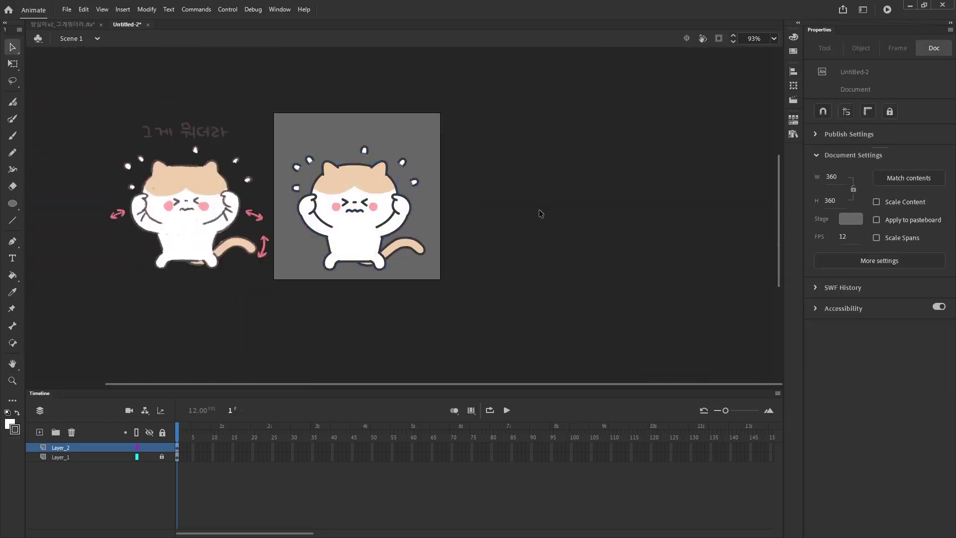
key(ctrl+equal)
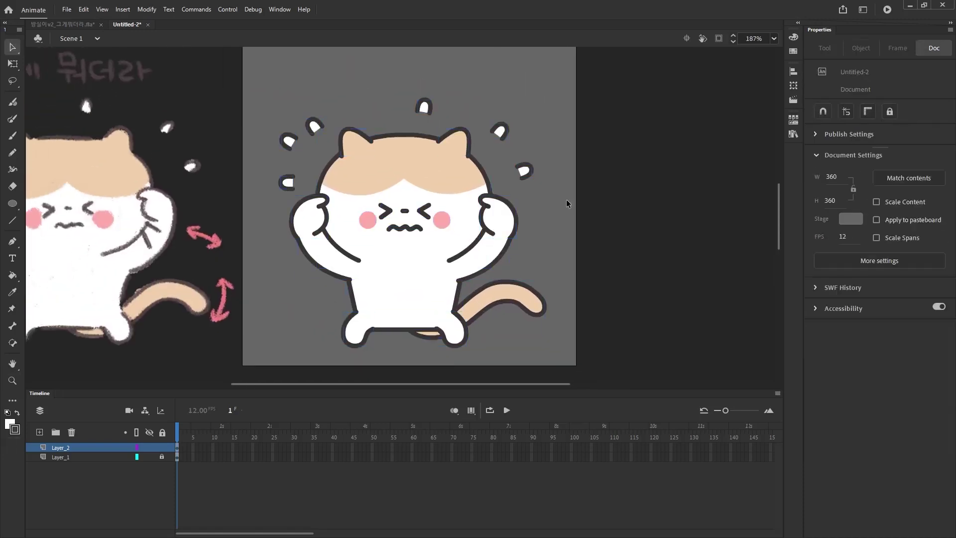
scroll(409, 209, up, 2)
Step: Lock Layer_2, add a new layer above it and create the text "그게 뭐더라" above the cat
click(162, 447)
click(40, 432)
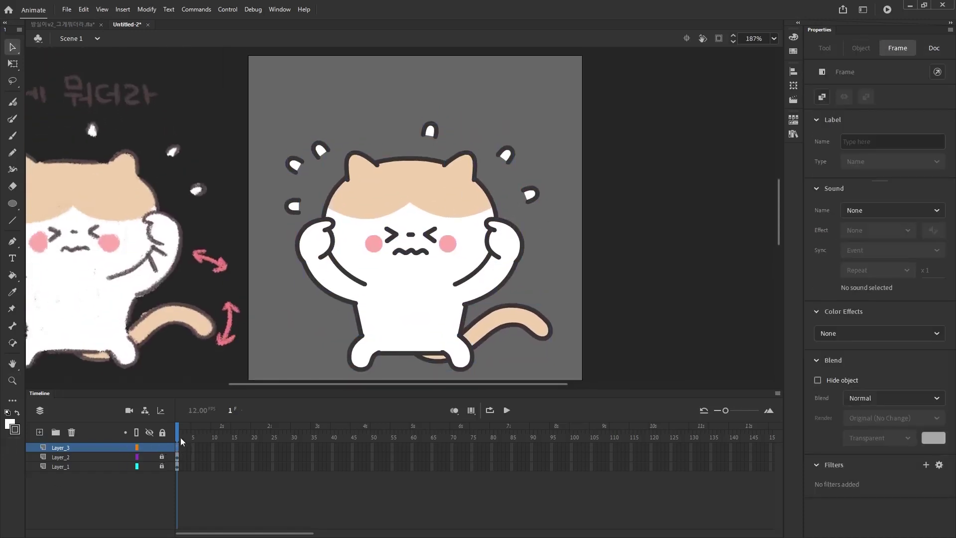
key(r)
key(t)
drag(306, 84, 536, 99)
text(그게 뭐더라)
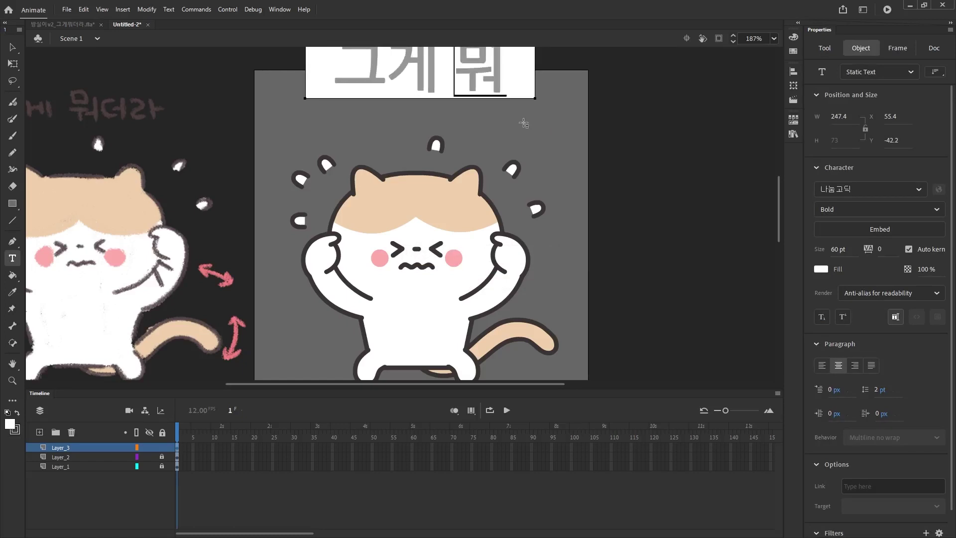
Step: Set the caption's font to UhBee Se_hyun and its size to 38 pt
key(ctrl+a)
drag(838, 249, 828, 249)
click(919, 190)
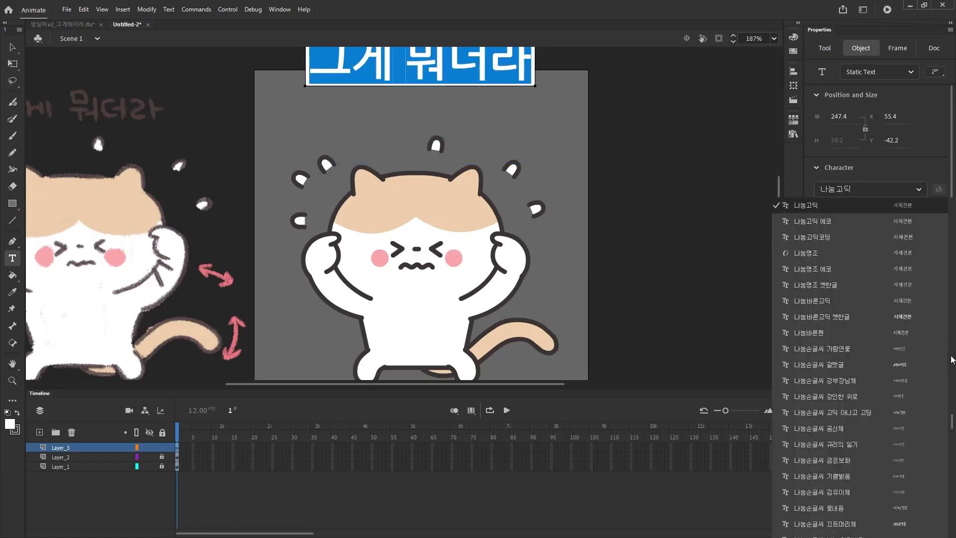
scroll(952, 394, up, 1)
mouse_move(952, 394)
mouse_down()
mouse_move(952, 366)
mouse_move(948, 401)
mouse_up()
click(812, 448)
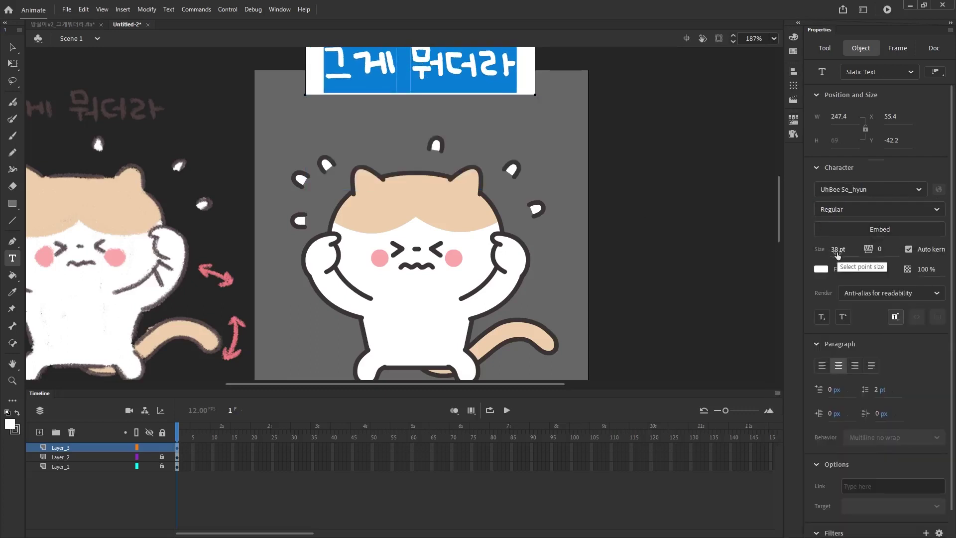
Step: Move the caption inside the stage, above the sweat drops
key(Escape)
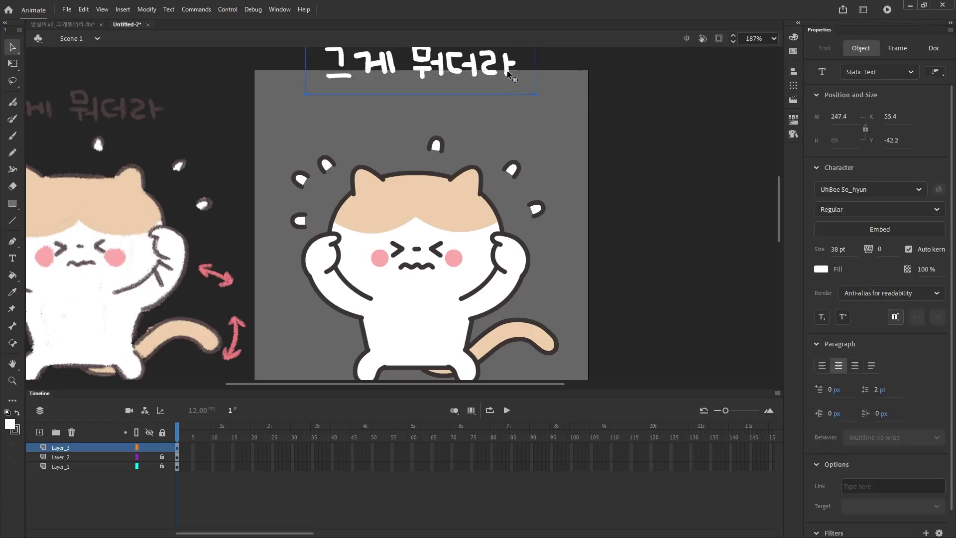
click(571, 190)
key(ctrl+1)
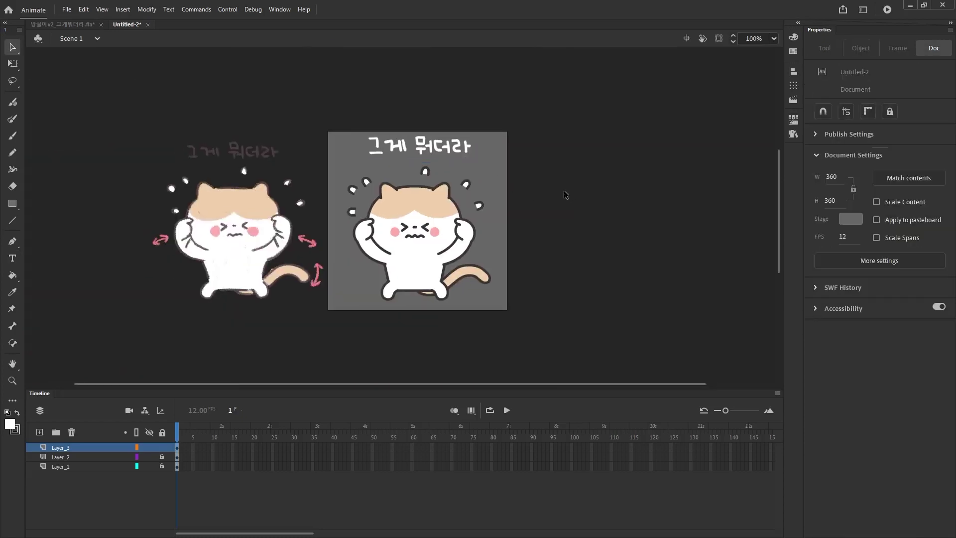
Step: Unlock Layer_2, nudge all the cat artwork slightly right to centre it, and lock the layer again
key(ctrl+a)
drag(325, 337, 430, 271)
click(162, 457)
click(177, 457)
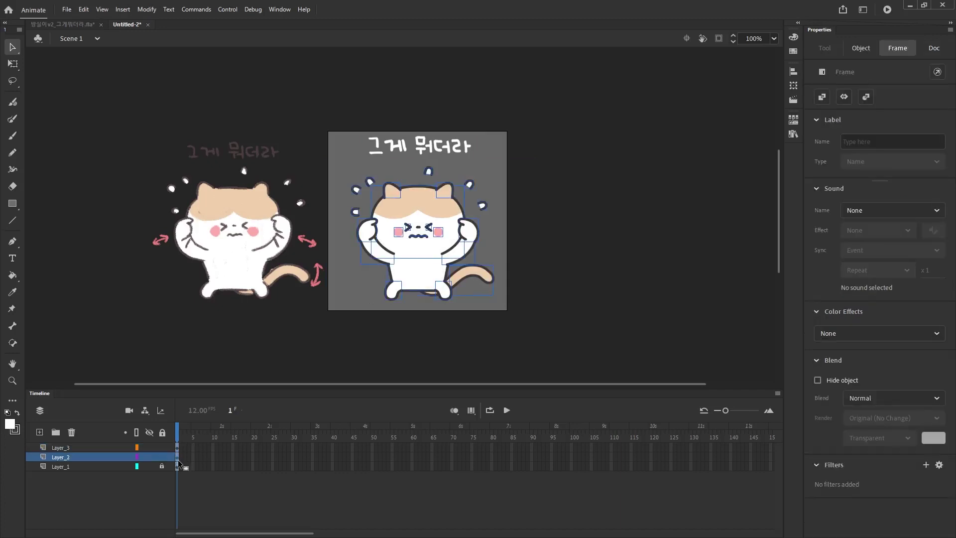
key(Right)
key(Right)
key(Right)
key(Right)
key(Right)
key(Right)
click(162, 457)
Step: Lower the caption slightly and nudge the sweat drops down for more even spacing above the cat
click(177, 448)
click(579, 221)
key(ctrl+a)
click(558, 191)
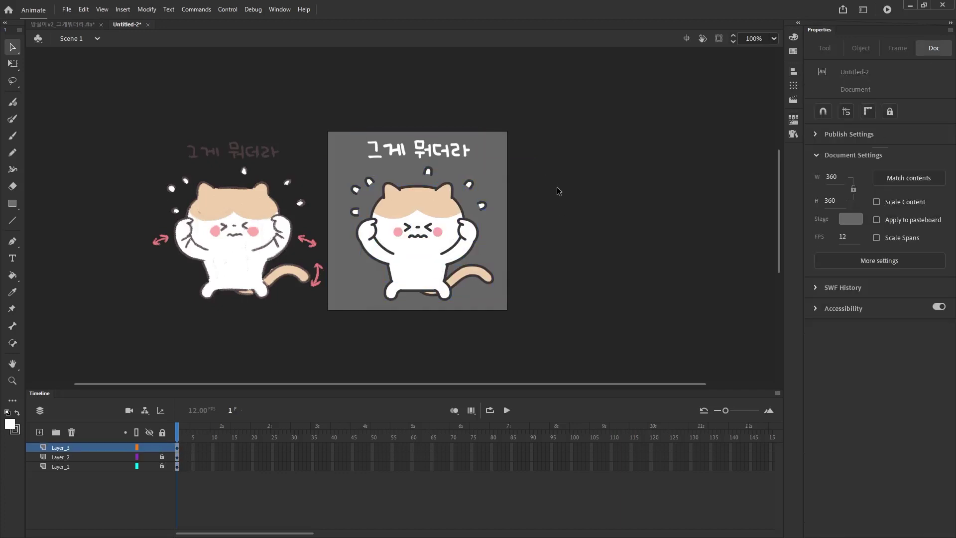
key(ctrl+a)
click(162, 456)
key(ctrl+a)
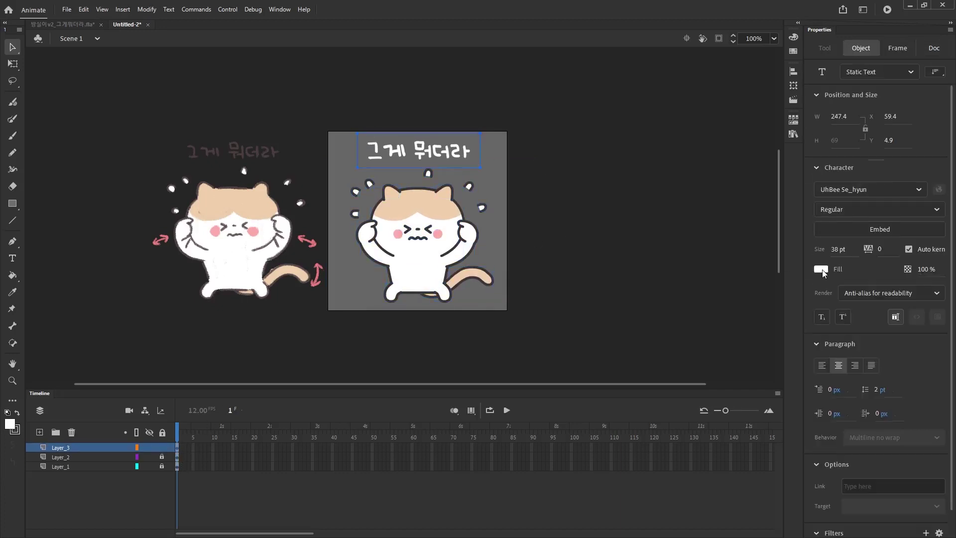
Step: Recolour the caption in the dark brown of the outlines and convert it to a graphic symbol
click(552, 201)
click(469, 160)
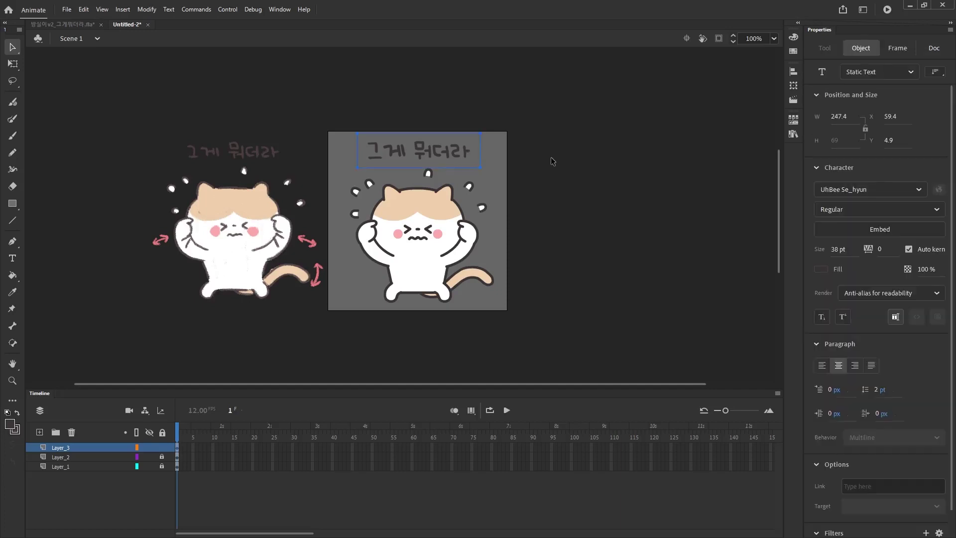
key(F8)
key(Return)
Step: Inside the caption symbol, lock the text layer, make it semi-transparent and add a new layer above it
key(ctrl+e)
click(162, 448)
shift+click(148, 448)
click(39, 432)
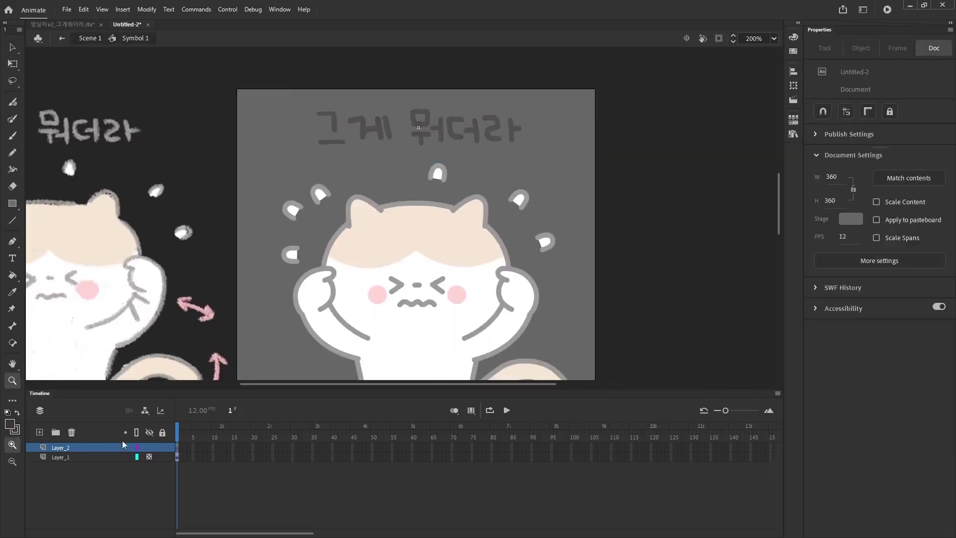
click(177, 448)
Step: Trace the letters of "그게 뭐더라" on the new layer with the Classic Brush at size 5
key(b)
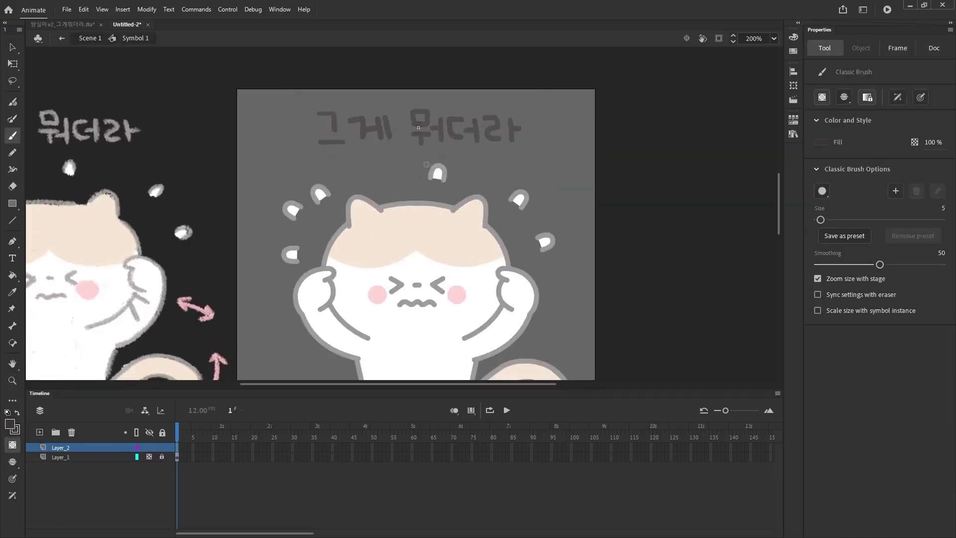
key(ctrl+z)
key(z)
click(366, 135)
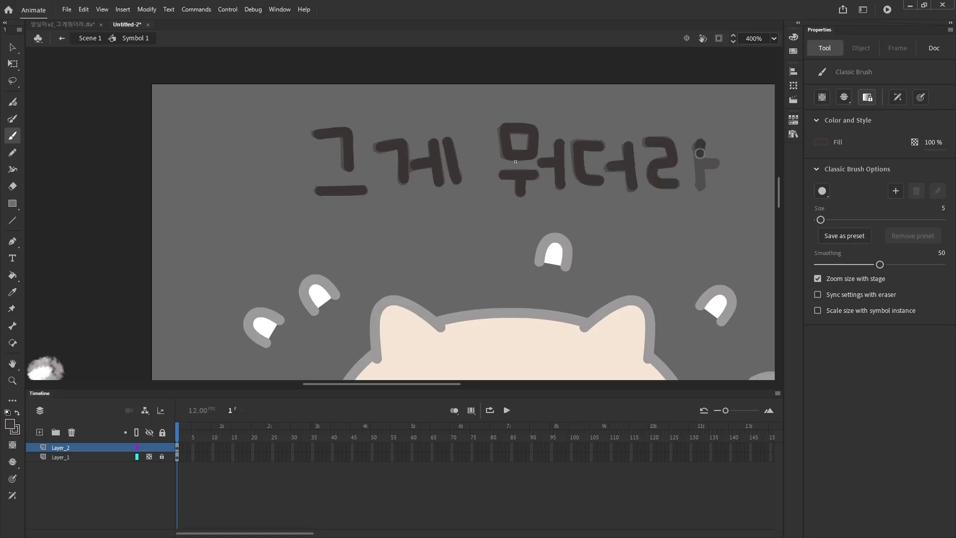
drag(700, 153, 700, 154)
Step: Shift the traced letters individually to even out the spacing of the caption
key(v)
scroll(398, 232, right, 3)
mouse_move(537, 124)
mouse_down()
mouse_move(449, 220)
mouse_move(405, 237)
mouse_up()
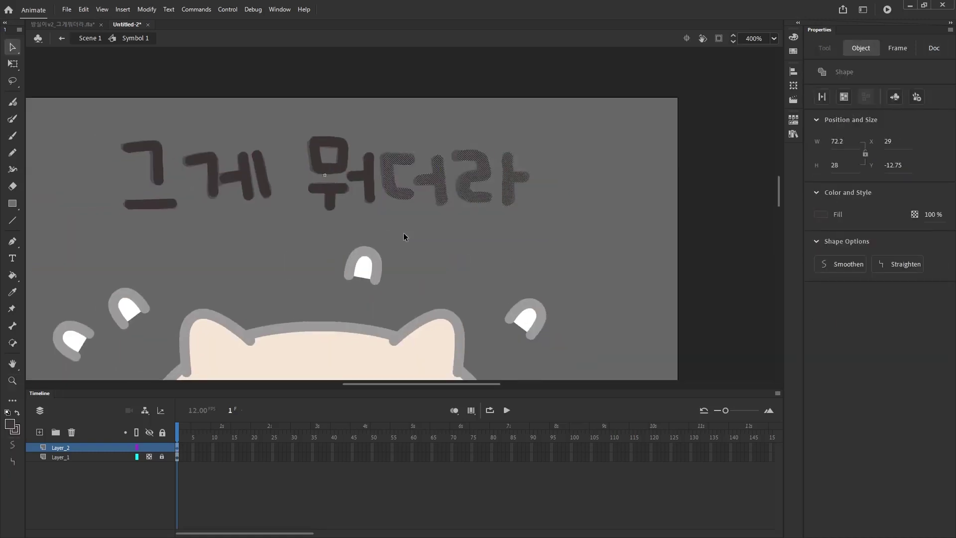
drag(508, 121, 551, 150)
drag(264, 139, 198, 228)
click(150, 149)
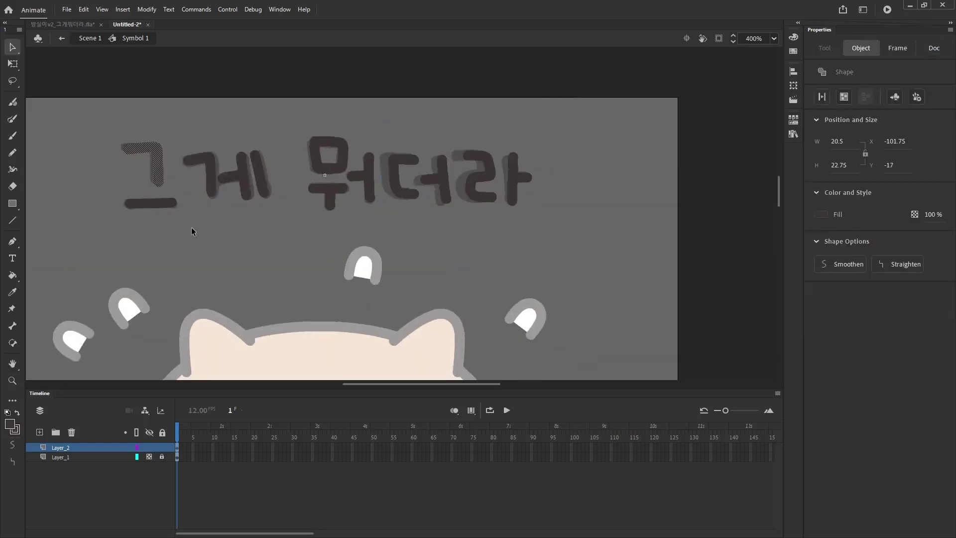
drag(279, 133, 293, 194)
Step: Hide the original text layer in the symbol and turn it into a guide layer
key(z)
alt+click(304, 223)
click(149, 457)
right_click(87, 457)
click(114, 326)
click(82, 447)
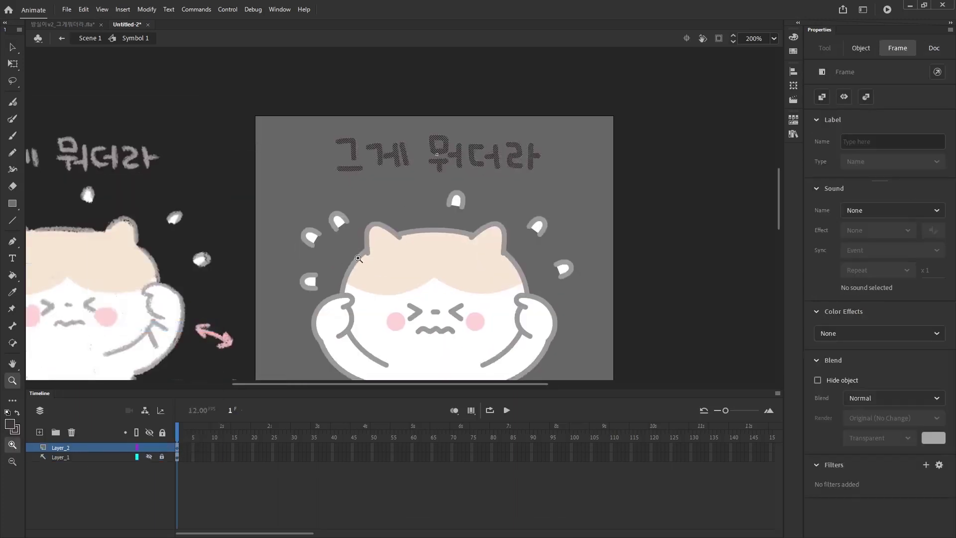
Step: Add a strong white Glow filter to the frame of traced letters and return to the main scene
key(v)
click(925, 464)
click(892, 401)
click(923, 486)
click(753, 418)
click(917, 471)
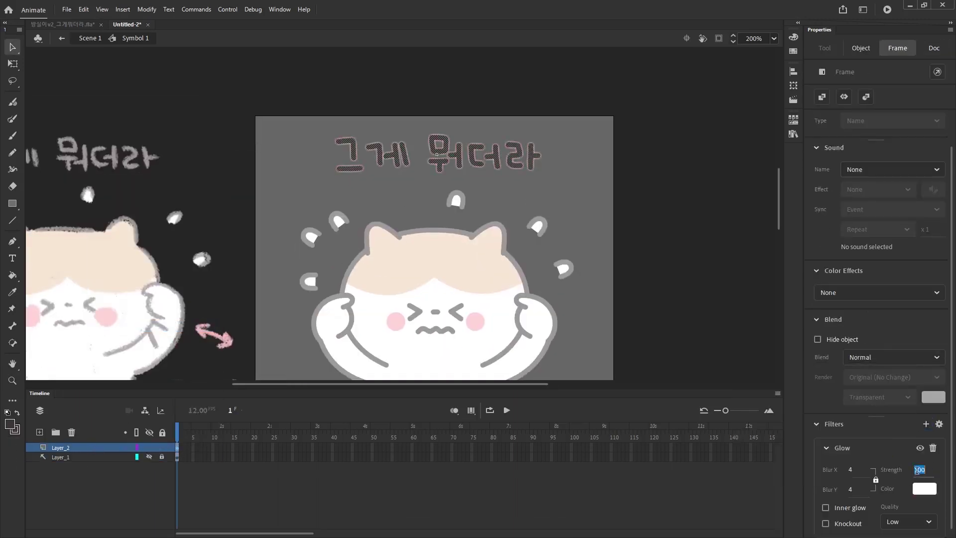
double_click(626, 252)
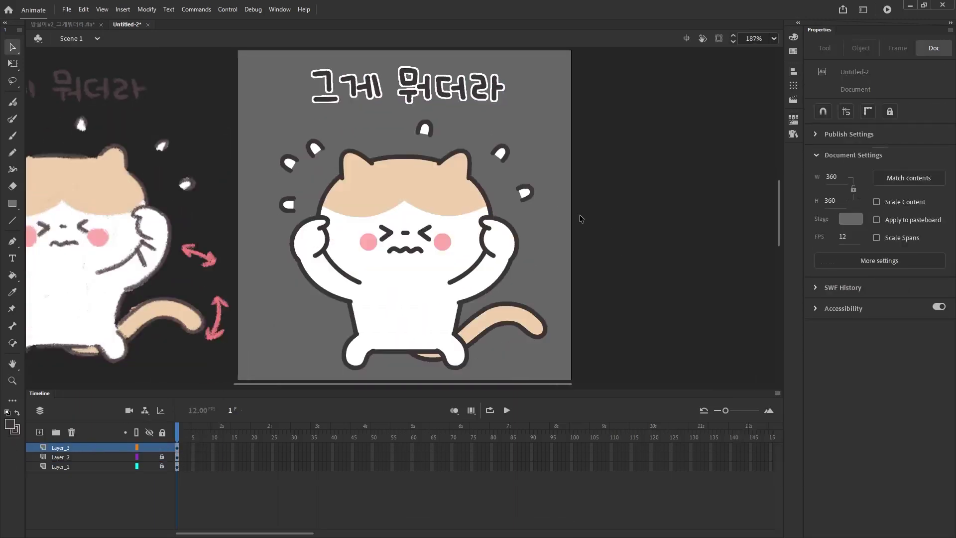
Step: Set the stage colour to light grey and lock the caption layer
key(ctrl+1)
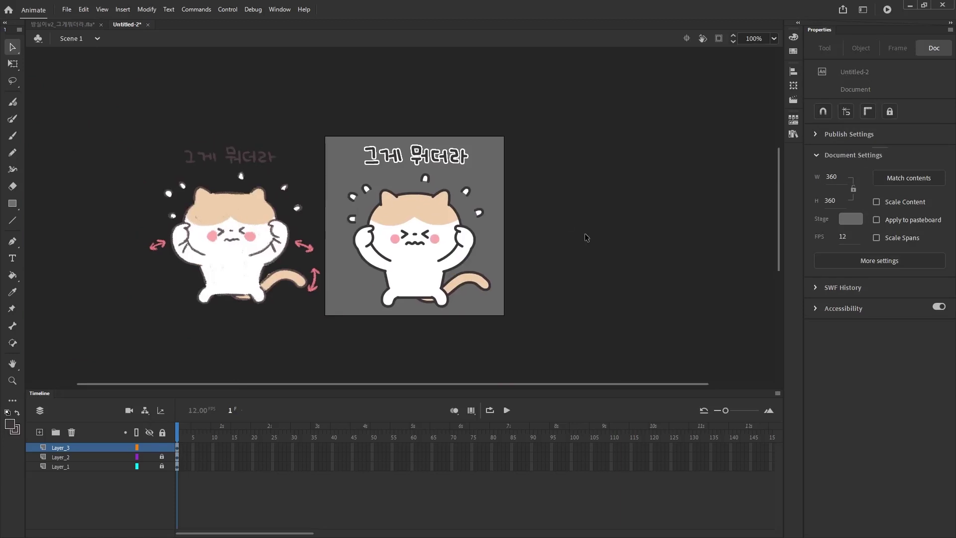
click(845, 222)
click(700, 264)
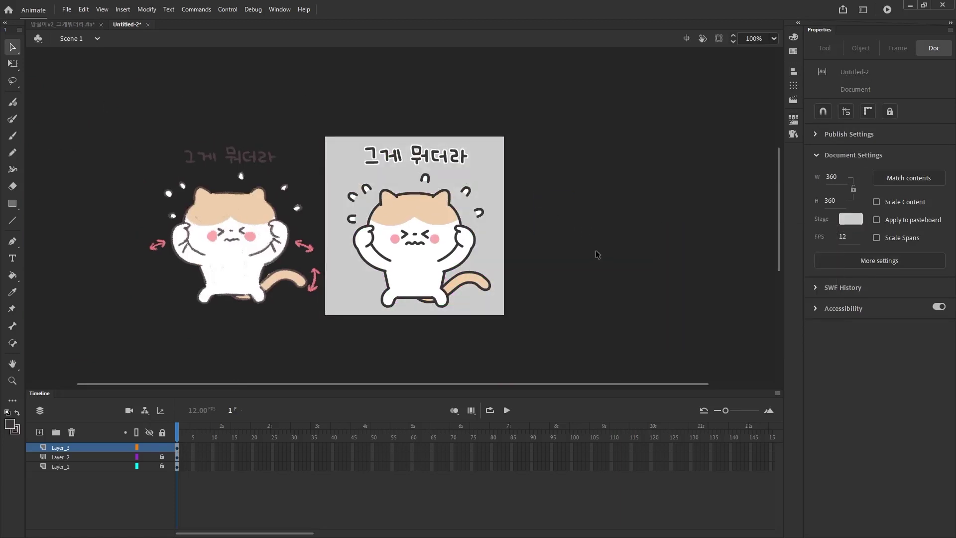
key(z)
click(488, 243)
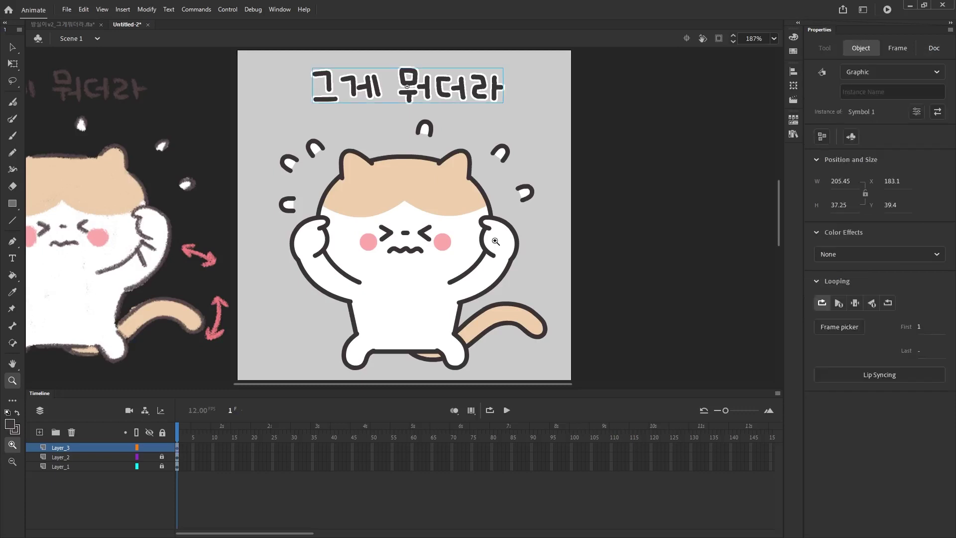
alt+click(459, 255)
key(v)
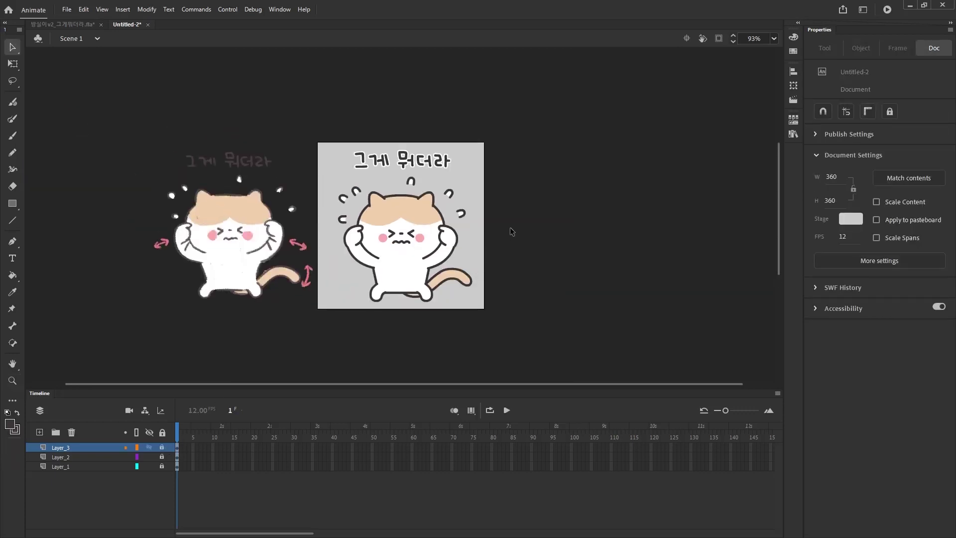
Step: Export the finished emoticon artwork as a PNG image with a file name starting with 유튜브용_
click(66, 9)
mouse_move(130, 167)
click(305, 178)
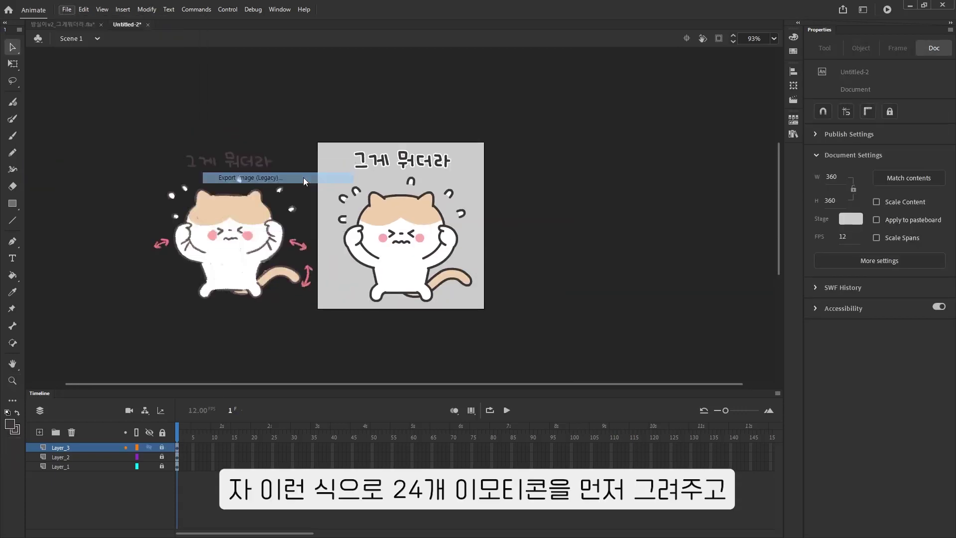
key(Return)
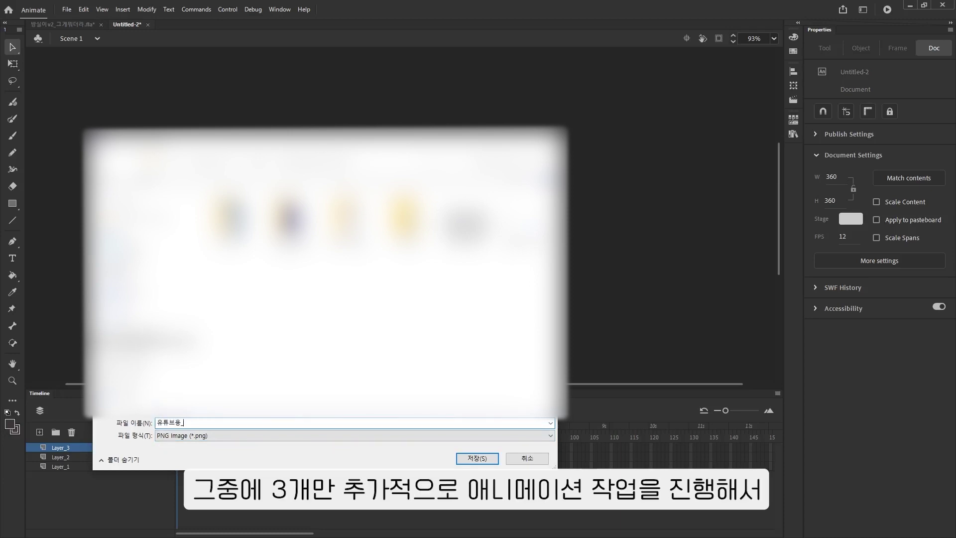
click(371, 339)
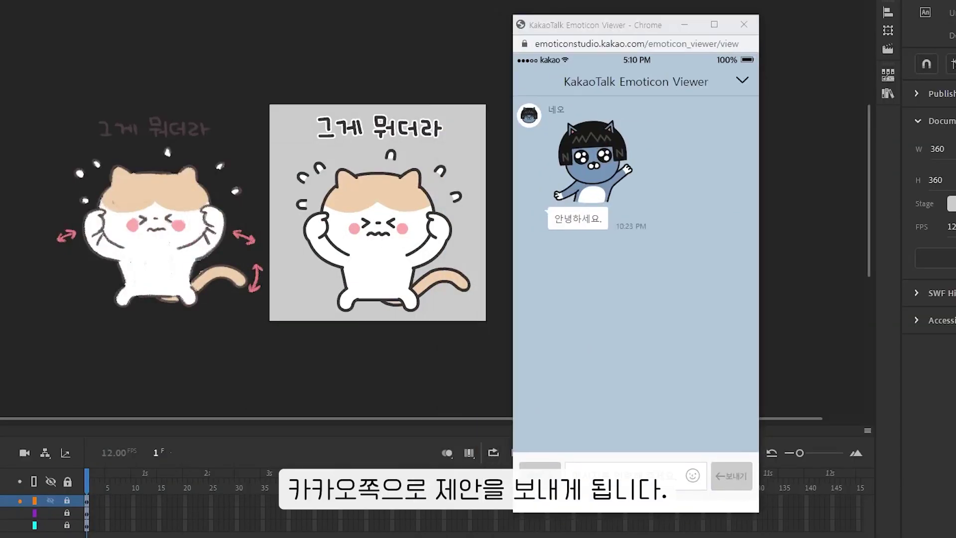
Step: Switch to the KakaoTalk Emoticon Viewer and load the emoticon images into the chat to preview them
drag(953, 258, 683, 367)
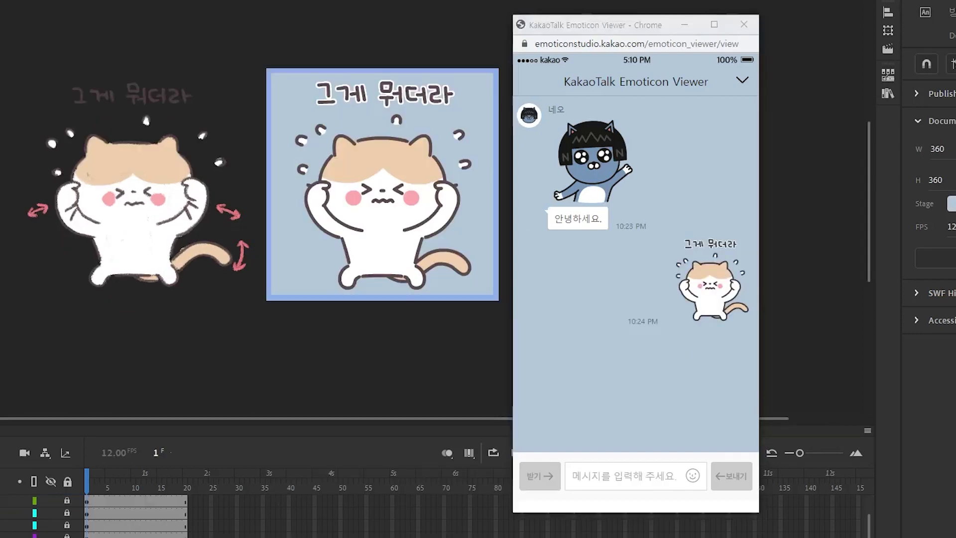
drag(953, 259, 682, 373)
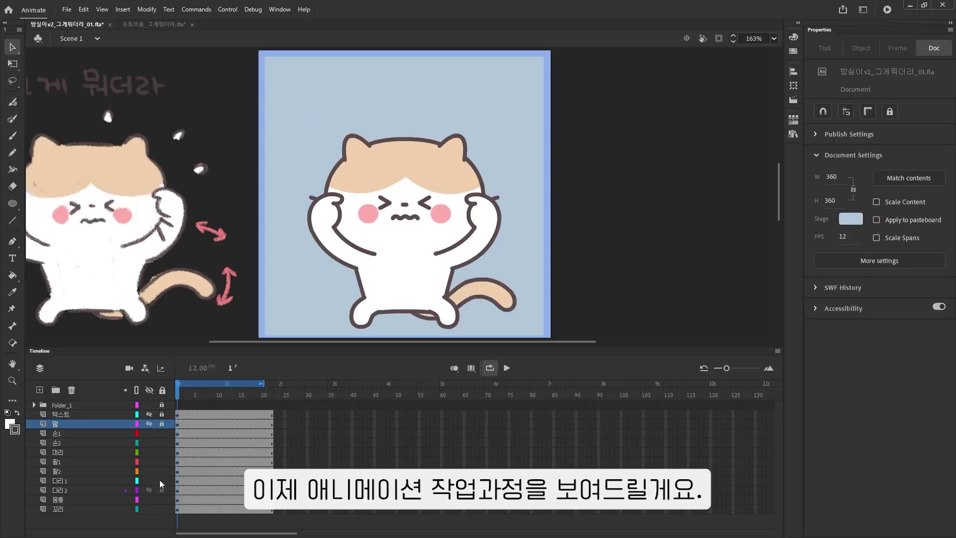
Step: Hide the hand, head, leg, body and tail layers so only 팔1 and 팔2 are shown for editing
click(68, 424)
click(68, 451)
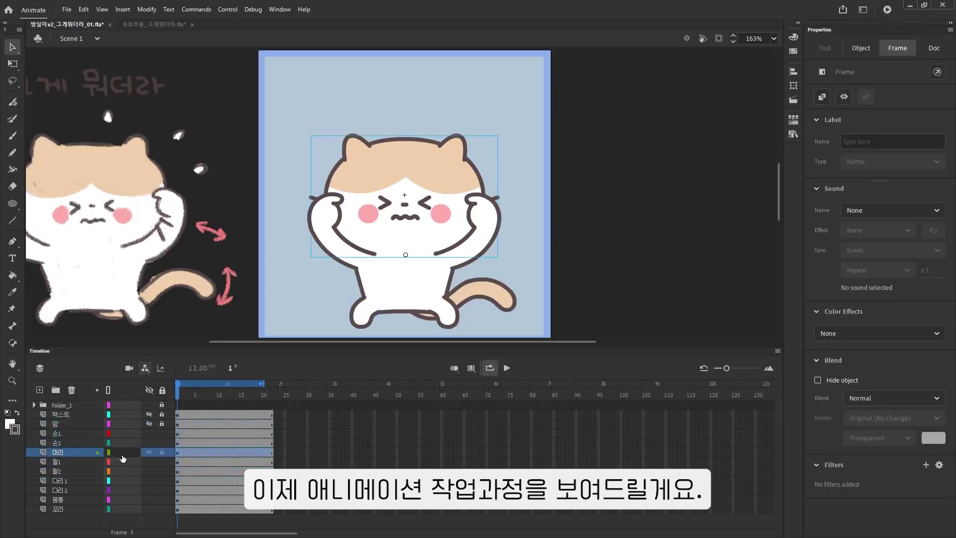
drag(108, 498, 143, 471)
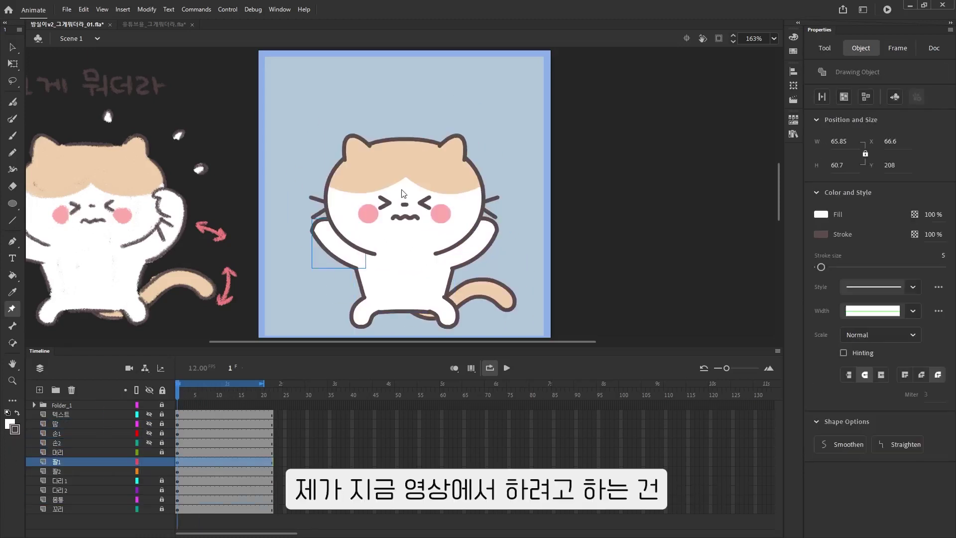
drag(149, 480, 149, 509)
click(149, 452)
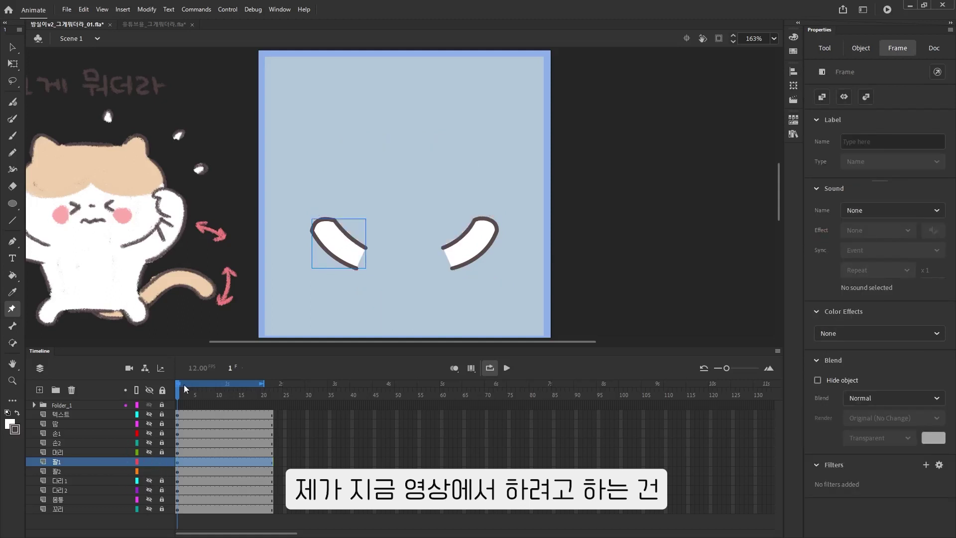
Step: Add Asset Warp pins along the 팔1 arm and swing its upper end outward
click(338, 244)
click(355, 257)
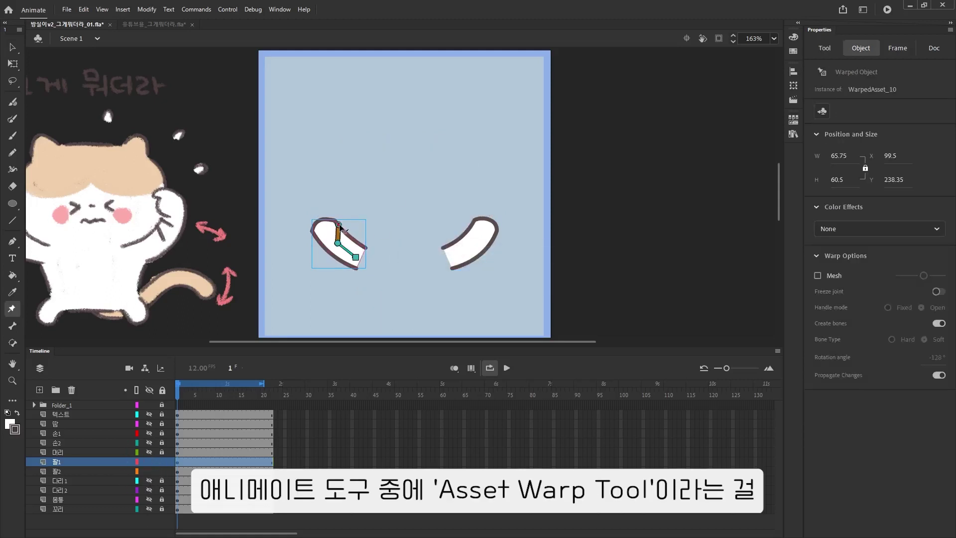
drag(328, 225, 347, 226)
mouse_move(354, 227)
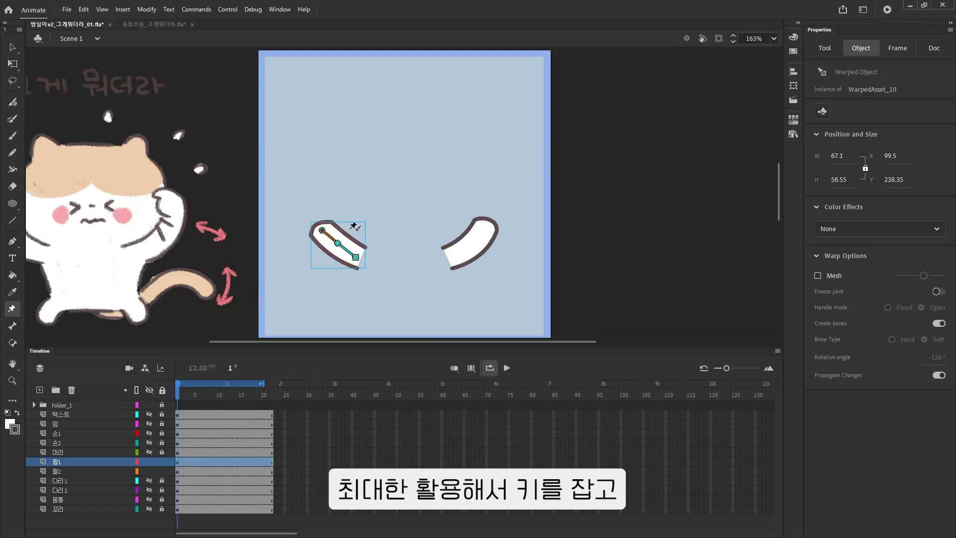
Step: Add three Asset Warp pins along the 팔2 arm, from the shoulder over the elbow to the wrist
click(453, 256)
click(473, 245)
click(491, 224)
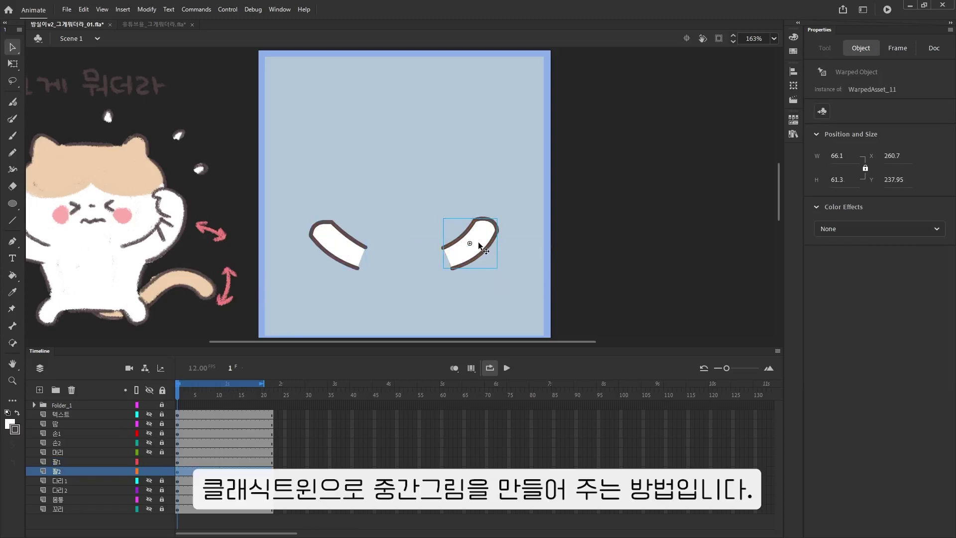
key(v)
click(468, 272)
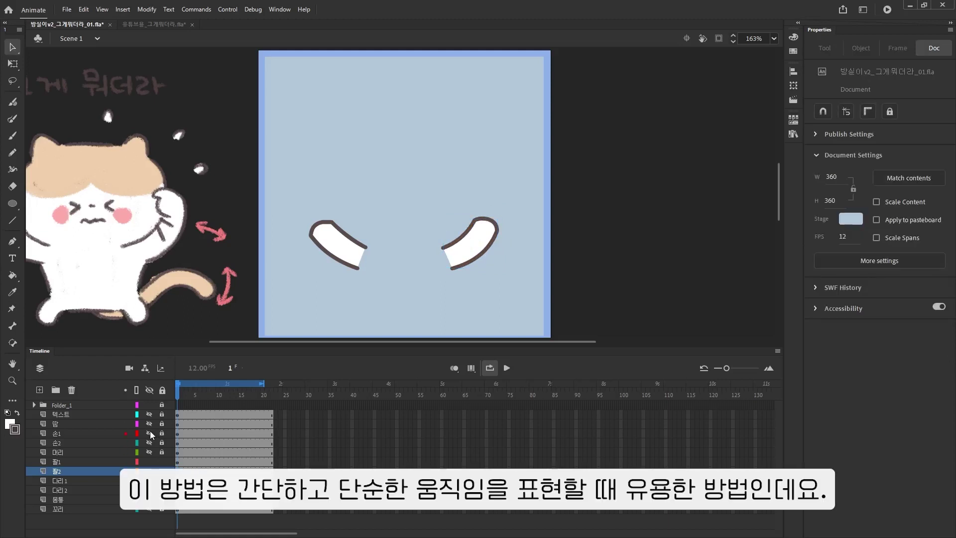
Step: Show the hidden hand, head, leg, body and tail layers again and adjust the 팔1 arm's shoulder warp pin
drag(149, 433, 149, 508)
click(336, 246)
key(w)
click(357, 256)
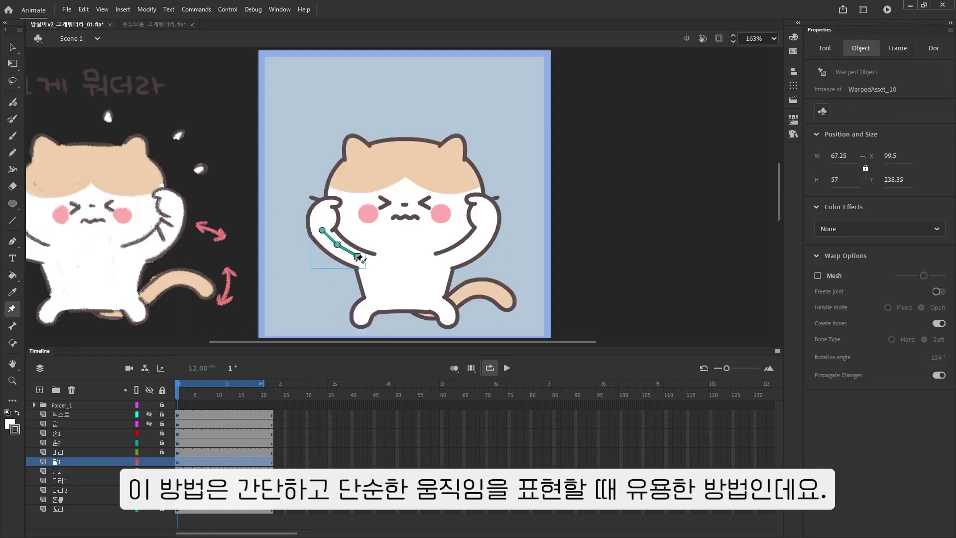
key(v)
click(299, 215)
scroll(299, 215, right, 4)
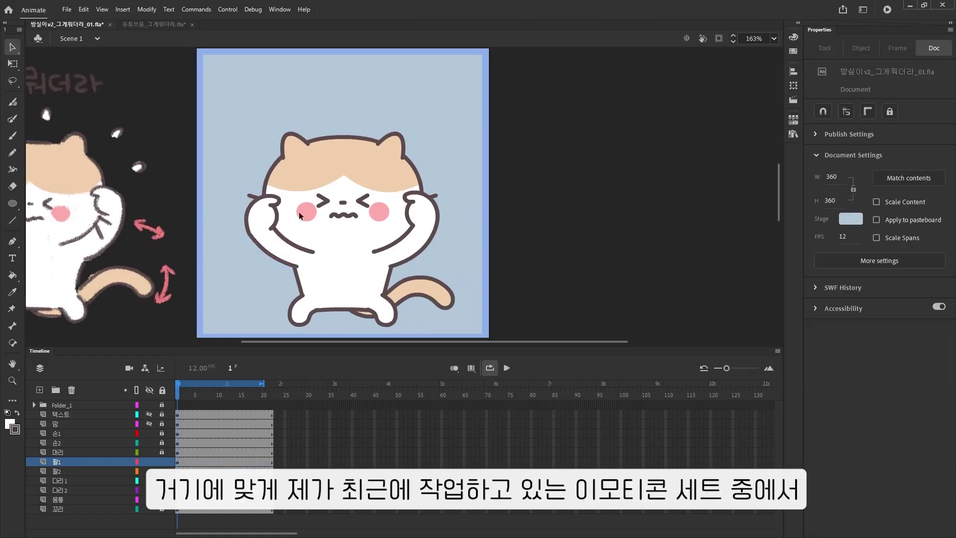
Step: Bend the 팔1 arm with its warp pins so it joins the hand smoothly, and lock the arm layers
click(264, 214)
key(w)
mouse_move(259, 209)
mouse_down()
mouse_move(252, 219)
mouse_move(257, 209)
mouse_up()
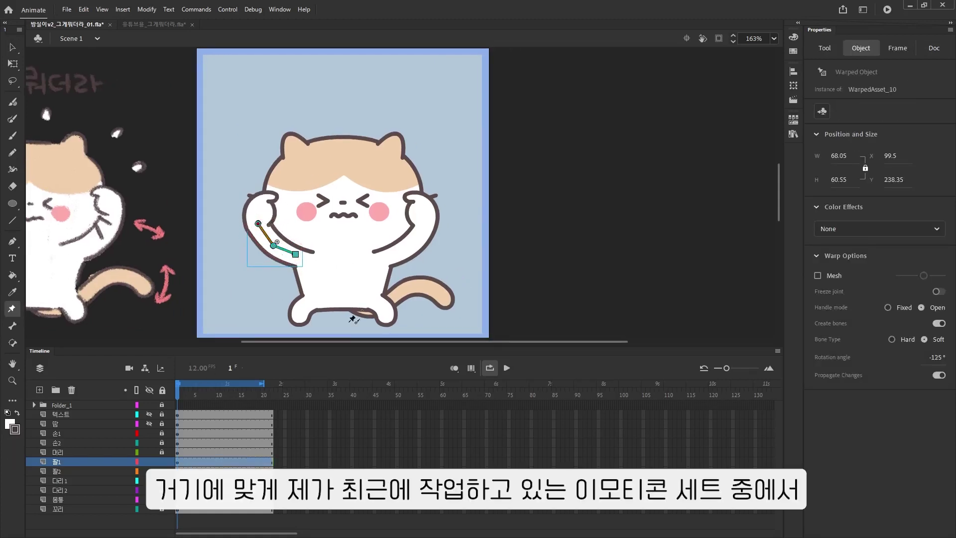
key(v)
click(490, 244)
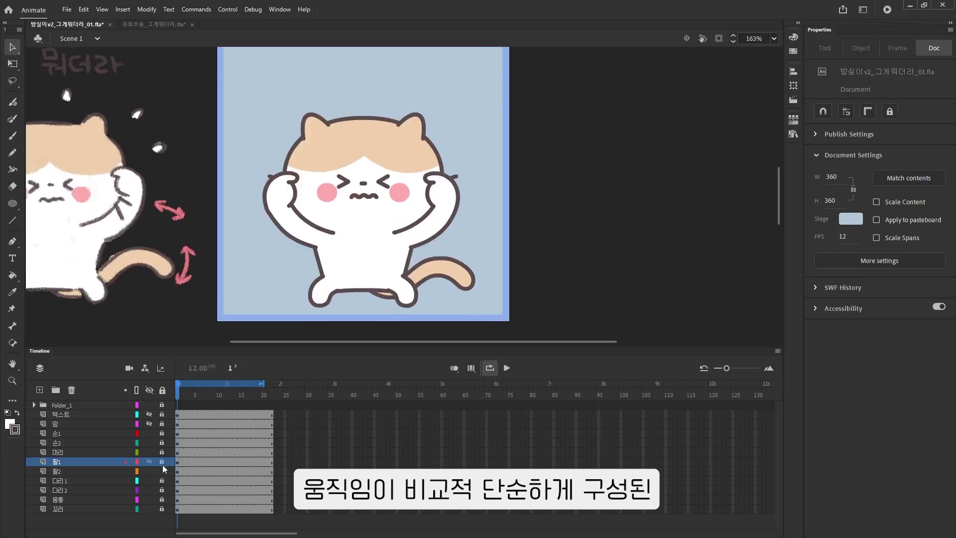
Step: Set the transformation points of the 손1 and 손2 hand symbols at the wrists and lock their layers
click(177, 437)
click(177, 441)
key(q)
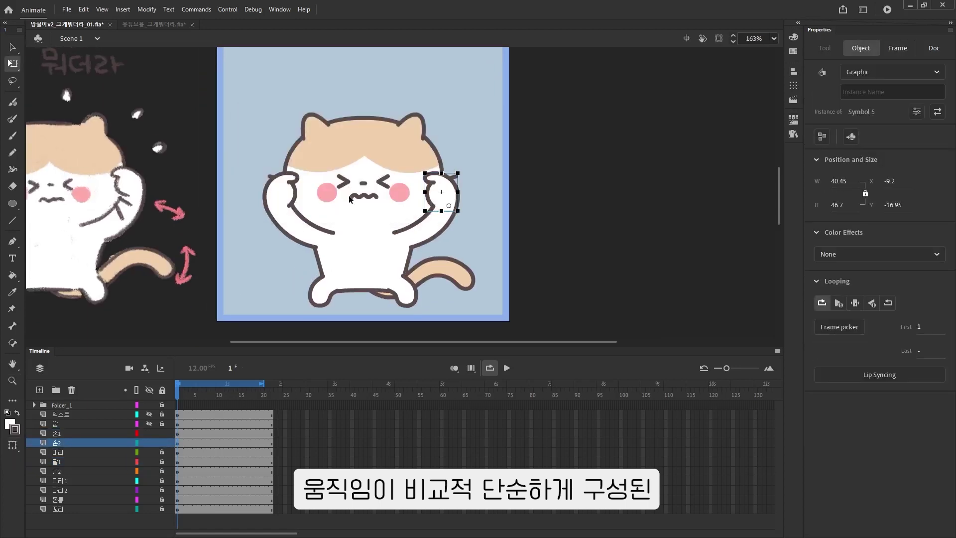
click(276, 192)
key(v)
click(431, 230)
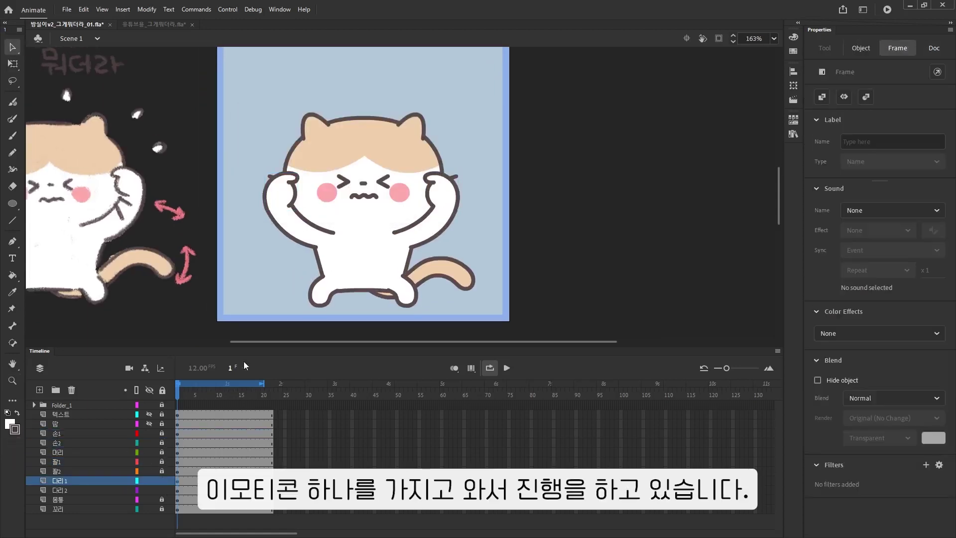
Step: Add Asset Warp pins at the hip, ankle and foot of both legs
key(ctrl+=)
click(311, 281)
click(313, 254)
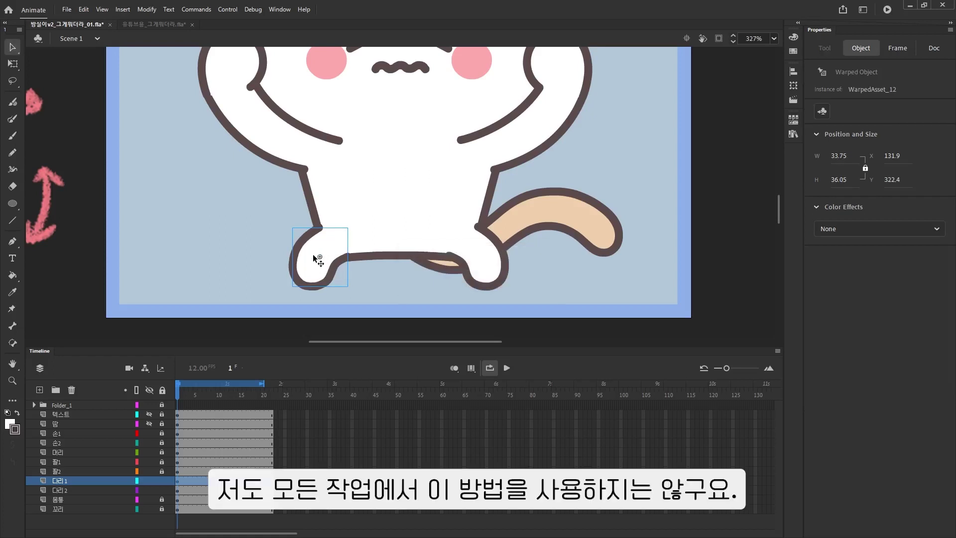
ctrl+click(465, 234)
click(487, 254)
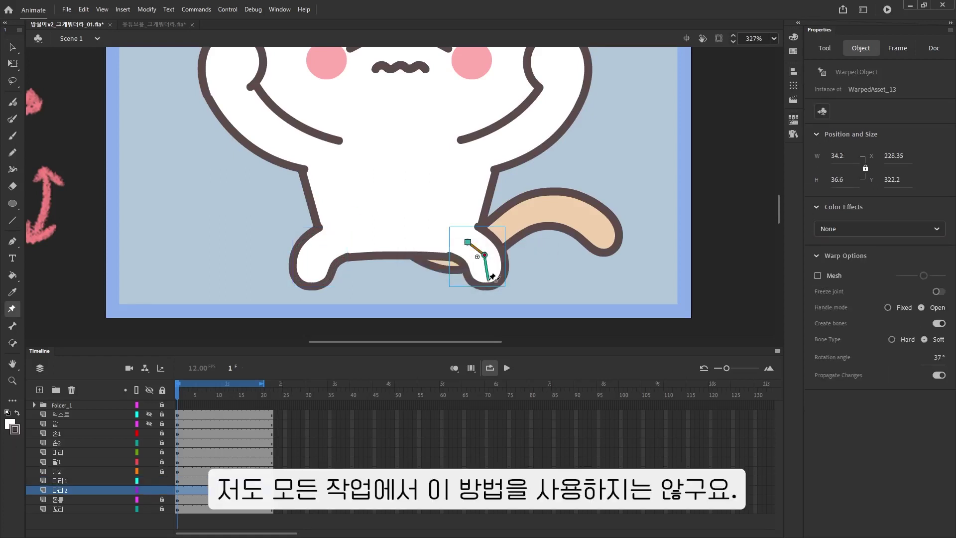
Step: Fine-tune the warp pins of both legs so their outlines blend into the body
click(340, 241)
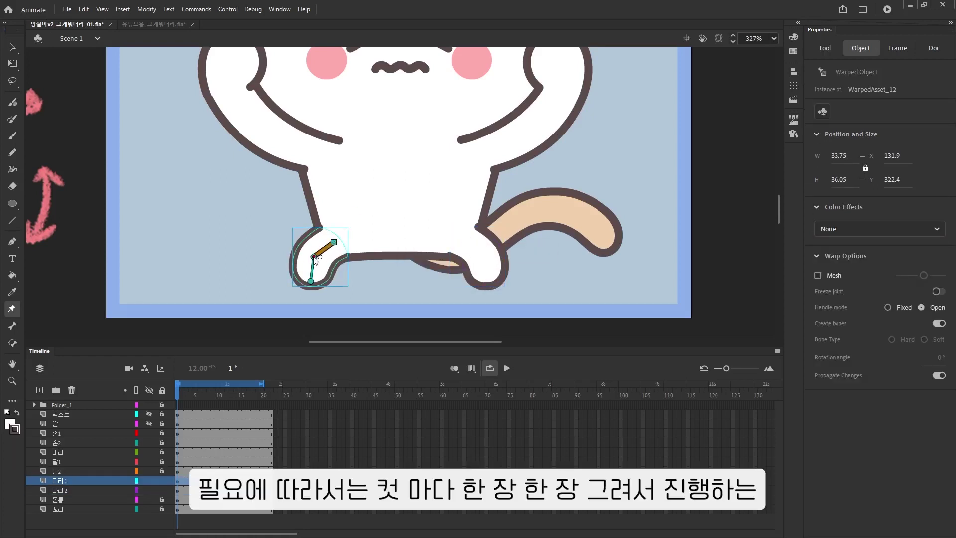
click(476, 254)
key(v)
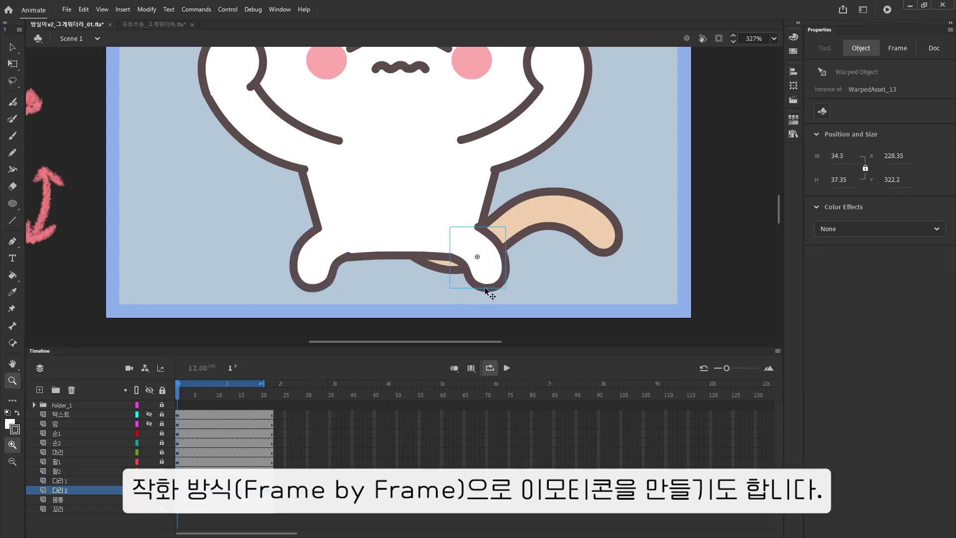
click(484, 305)
Step: Convert the body drawing to a graphic symbol and lock the 몸통 layer
key(ctrl+minus)
click(376, 278)
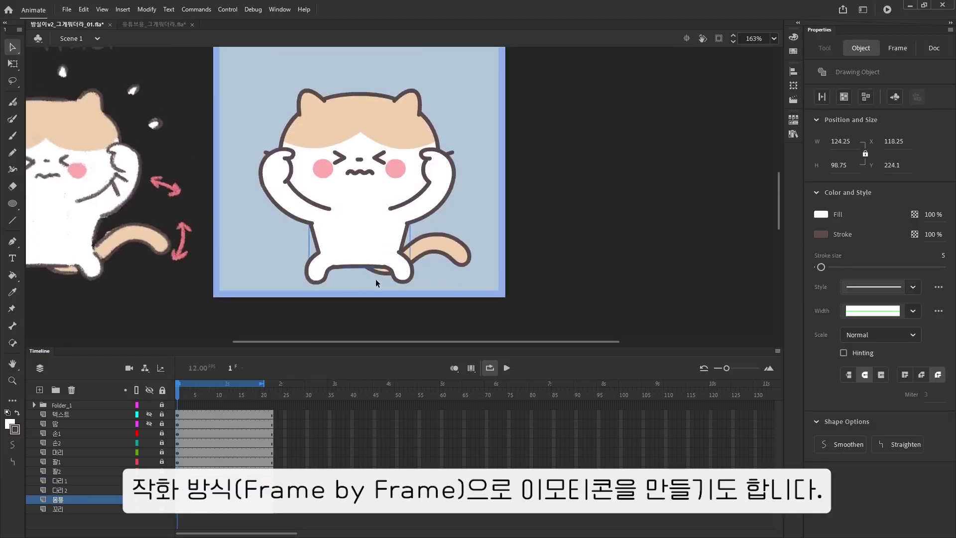
key(F8)
key(Return)
key(ctrl+shift+a)
click(162, 500)
Step: Unlock the 꼬리 layer and convert the tail drawing to a graphic symbol
click(162, 509)
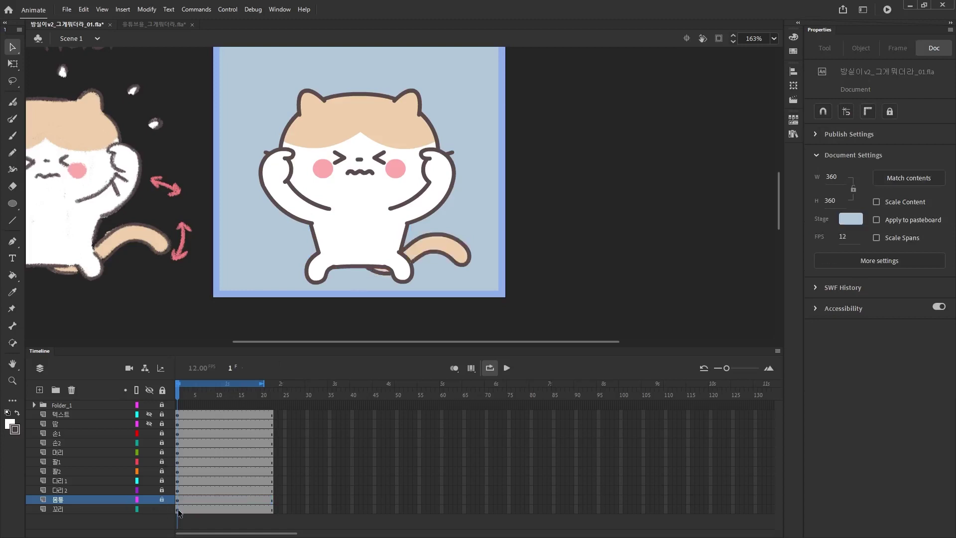
click(179, 509)
key(F8)
key(Return)
Step: Display the body-part layers as outlines and set the transformation points of the tail and both legs at their joints
key(q)
click(137, 491)
key(ctrl+=)
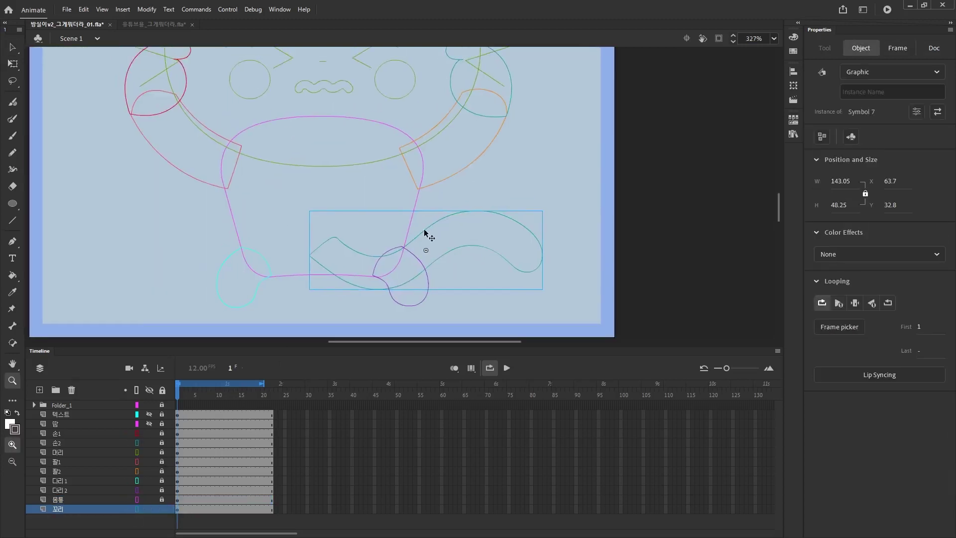
key(v)
click(352, 297)
click(425, 280)
key(q)
click(258, 293)
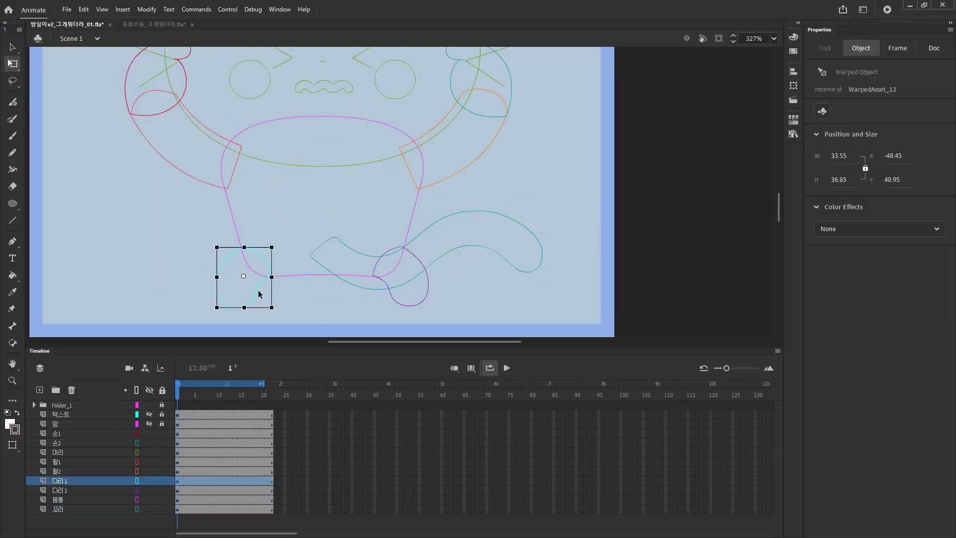
Step: Set the transformation points of the arms, head and body at their joints, and turn the outline display off
click(451, 175)
click(230, 163)
click(323, 142)
ctrl+alt+click(411, 216)
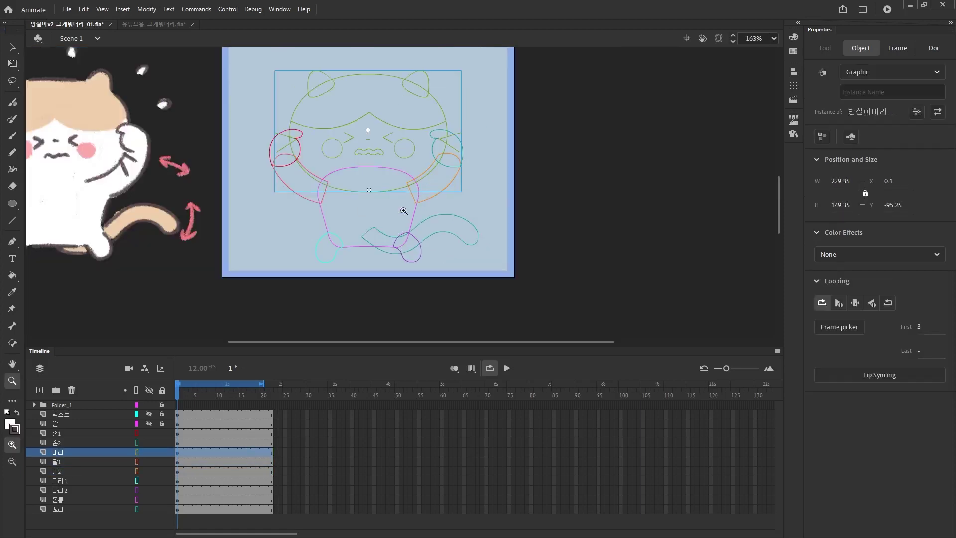
click(377, 212)
key(v)
click(284, 308)
drag(137, 434, 137, 509)
scroll(450, 185, up, 2)
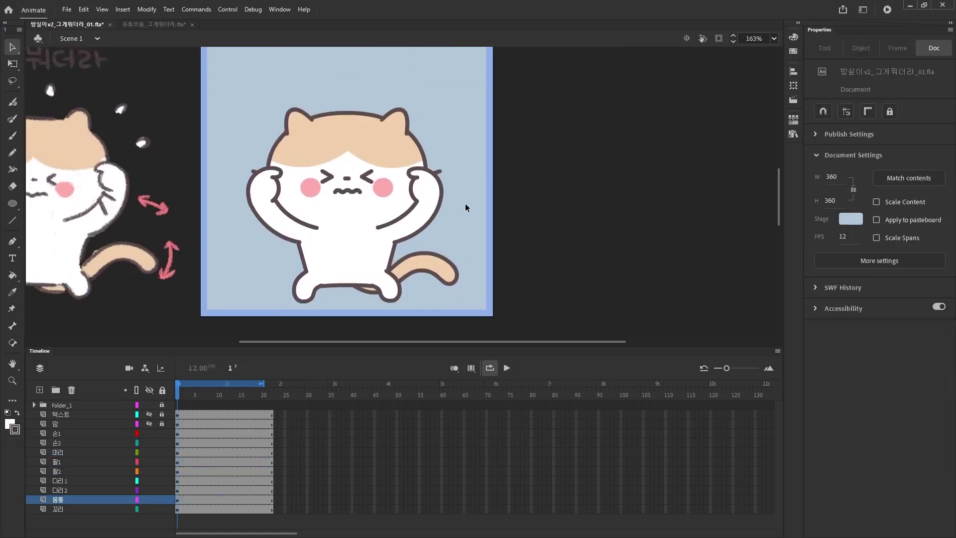
Step: Insert keyframes at frame 6 on all layers from 손1 to 꼬리 and tilt the body slightly clockwise
drag(198, 509, 198, 440)
key(F6)
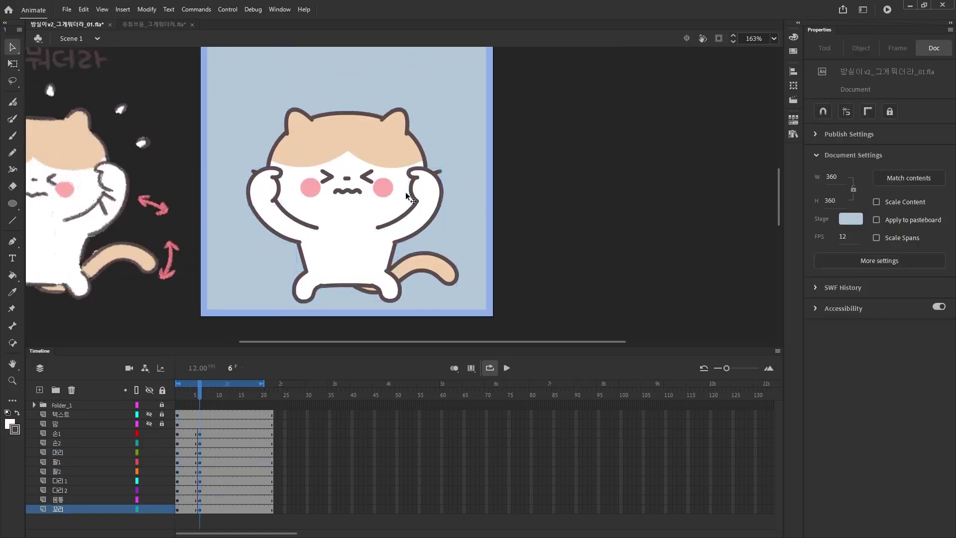
key(q)
click(348, 244)
mouse_move(406, 207)
mouse_down()
mouse_move(418, 199)
mouse_move(408, 213)
mouse_up()
key(ctrl+z)
click(469, 209)
click(373, 257)
Step: Turn on onion skinning and nudge the body with its attached parts slightly upward at frame 6
key(v)
click(454, 368)
key(z)
click(383, 257)
key(v)
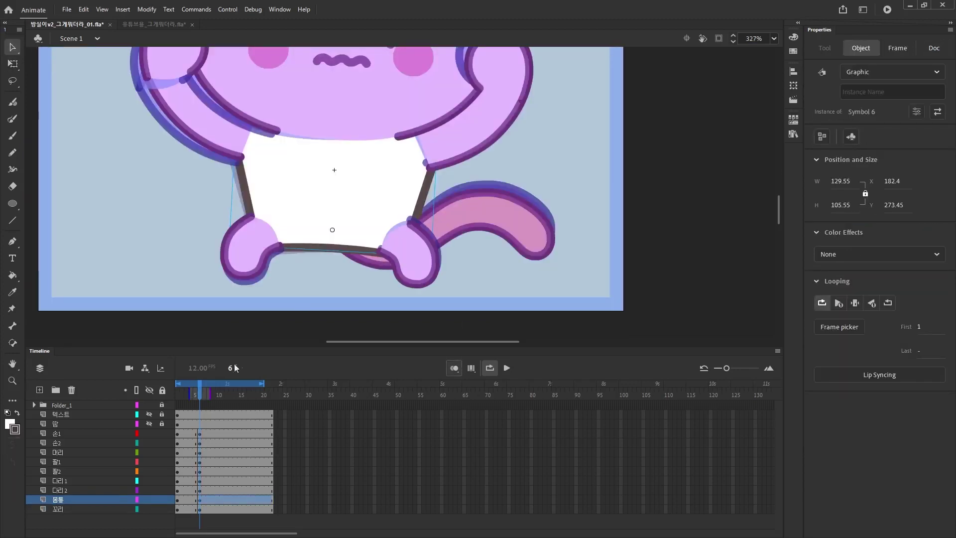
key(Up)
key(Up)
key(Up)
key(Up)
key(Up)
key(Up)
key(Up)
key(Up)
key(Up)
key(Up)
key(Up)
key(Up)
Step: Adjust the 다리 2 leg's warp pins at frame 6 so the foot reaches back down to the ground
click(484, 255)
click(409, 244)
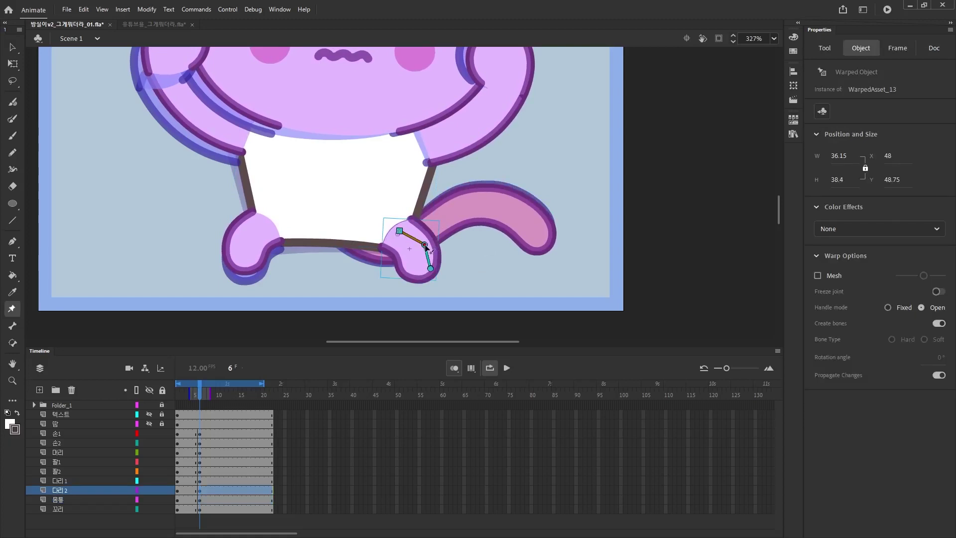
click(381, 227)
Step: Stretch and rotate the 다리 1 leg with its warp pins at frame 6 so the foot matches its ground position
key(w)
click(260, 239)
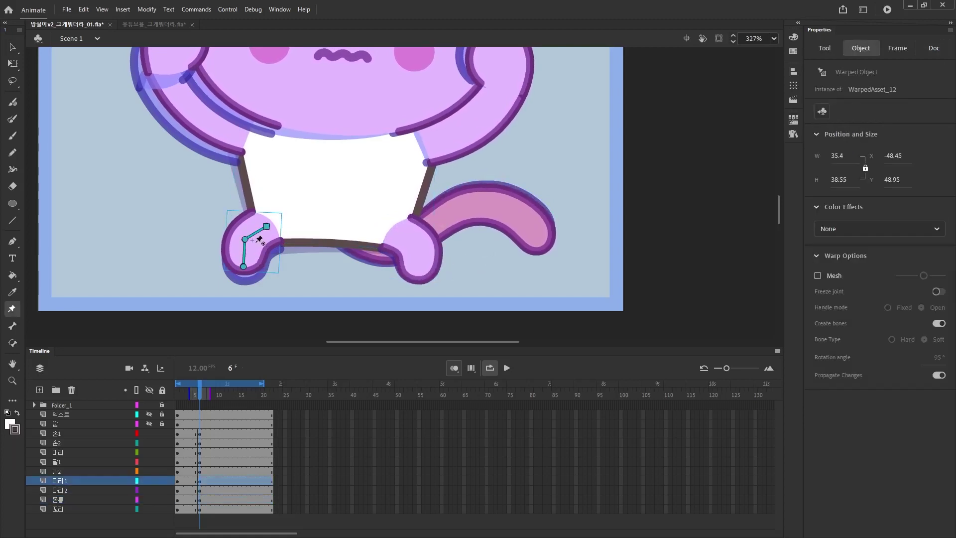
drag(241, 274, 241, 280)
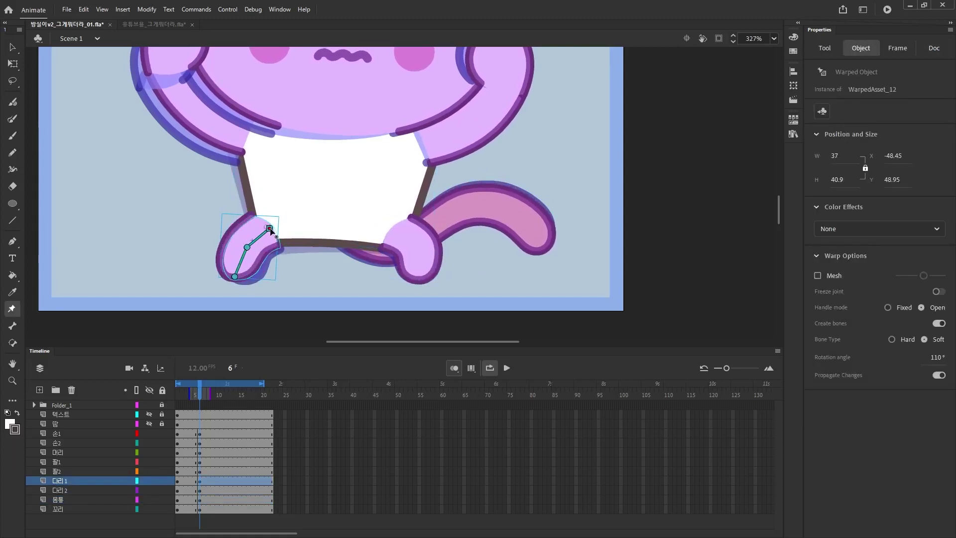
key(v)
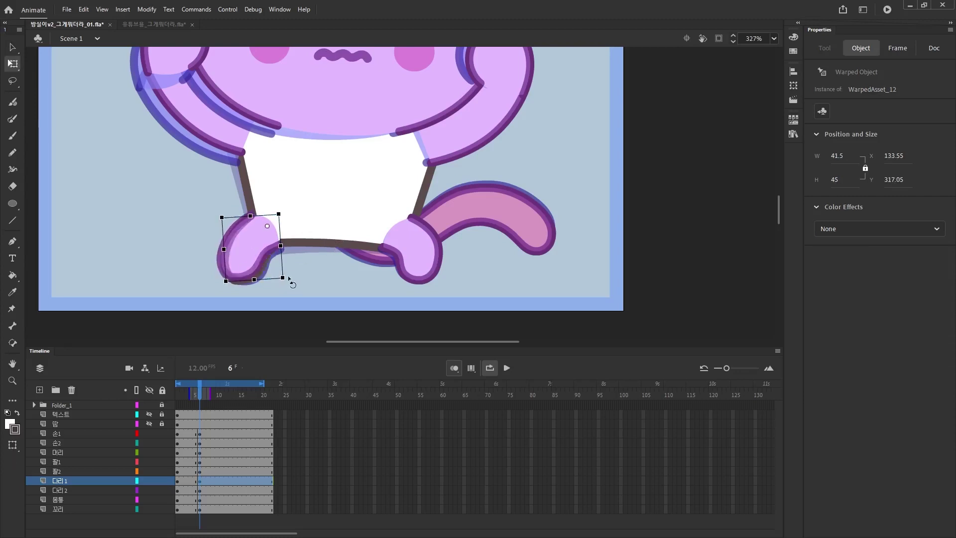
key(w)
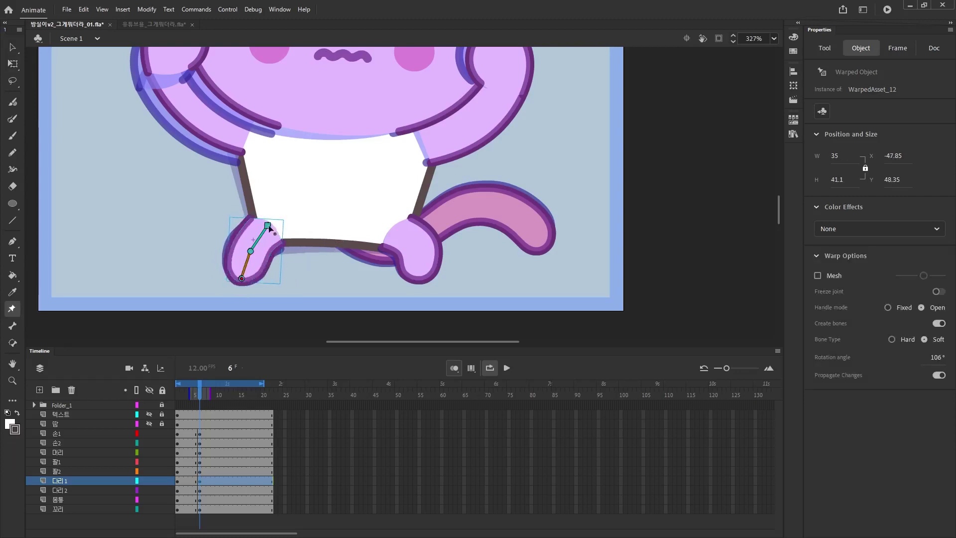
Step: Fine-tune the 다리 1 leg's warp pins at frame 6, turn off onion skinning and compare frames 5 and 6
key(v)
key(w)
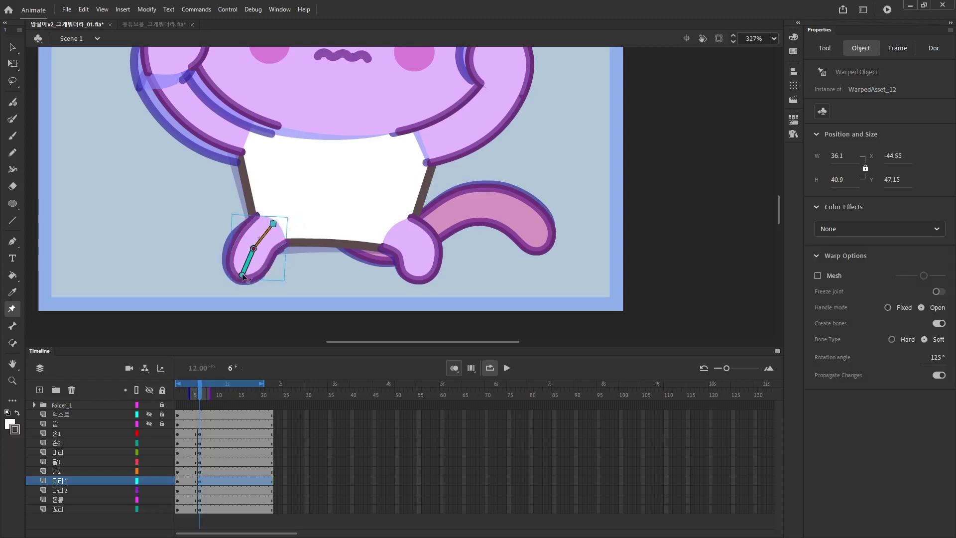
key(v)
key(alt+shift+o)
key(w)
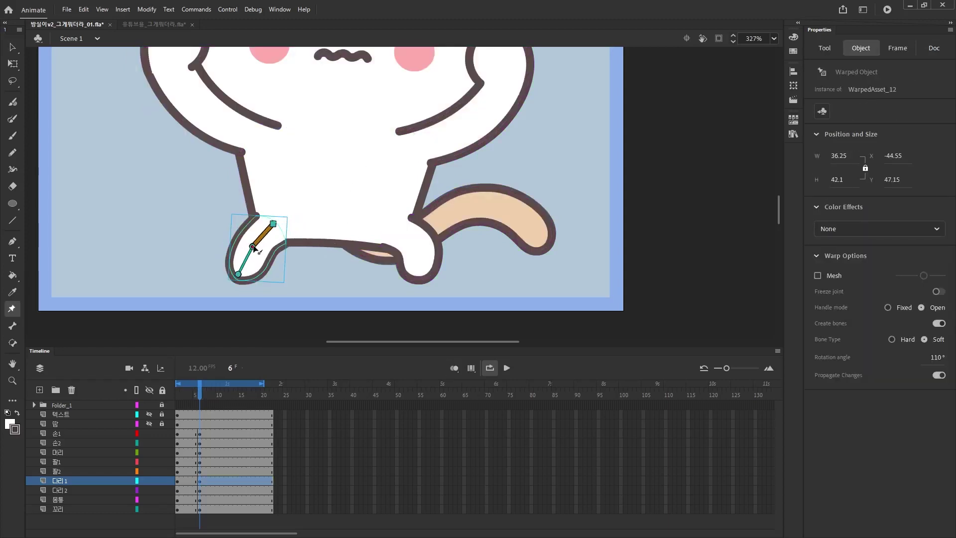
click(454, 368)
key(ctrl+minus)
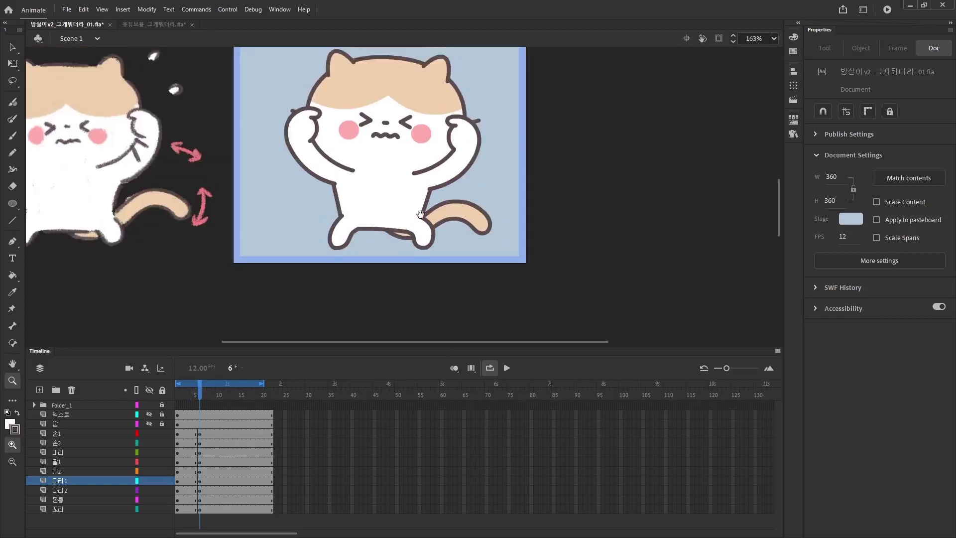
click(196, 395)
drag(195, 397, 200, 397)
Step: Rotate the head and the attached arms slightly clockwise at frame 6 to follow the body's tilt
click(395, 194)
key(q)
key(v)
click(469, 110)
click(439, 185)
key(q)
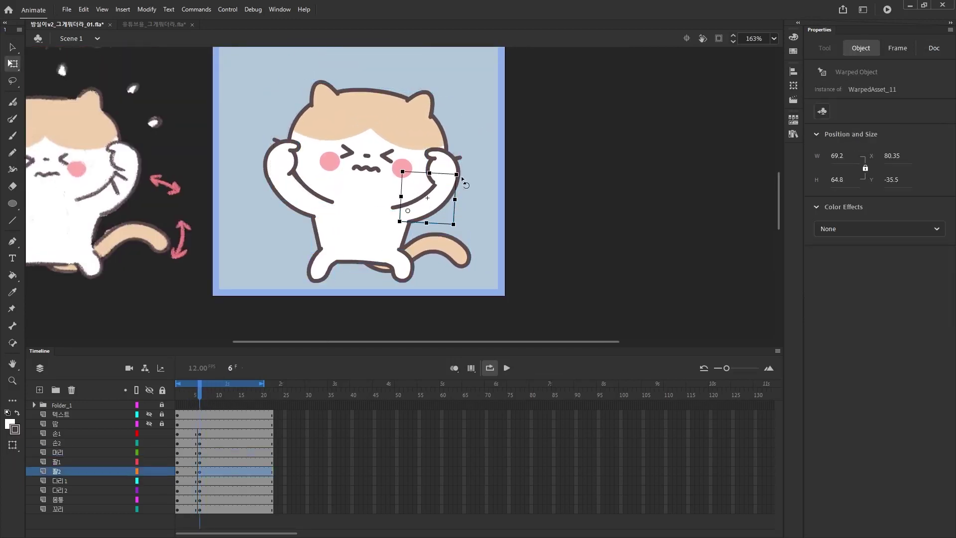
click(308, 185)
click(198, 395)
Step: Copy the frame 1 keyframes of all layers from 손1 to 꼬리 to frame 10
key(ctrl+a)
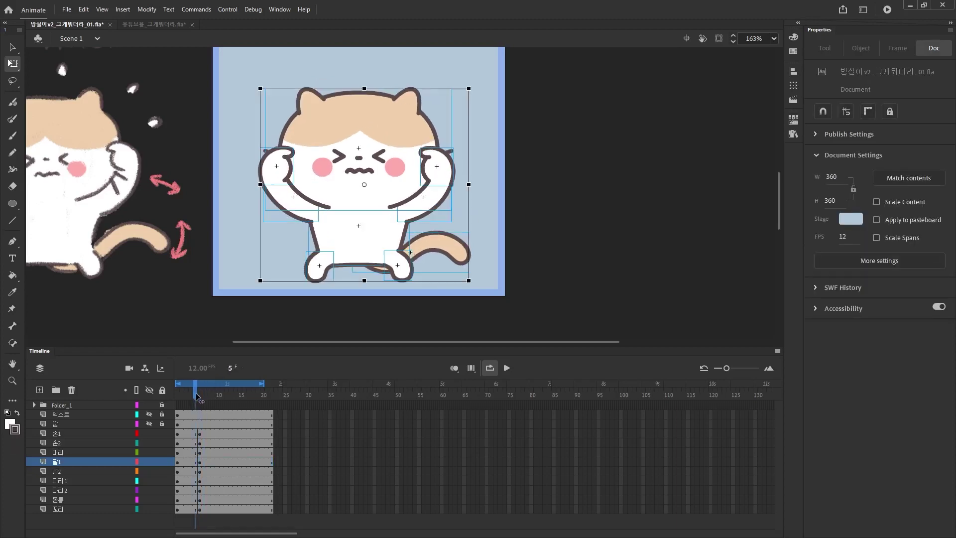
click(192, 395)
drag(177, 434, 178, 508)
drag(178, 481, 218, 480)
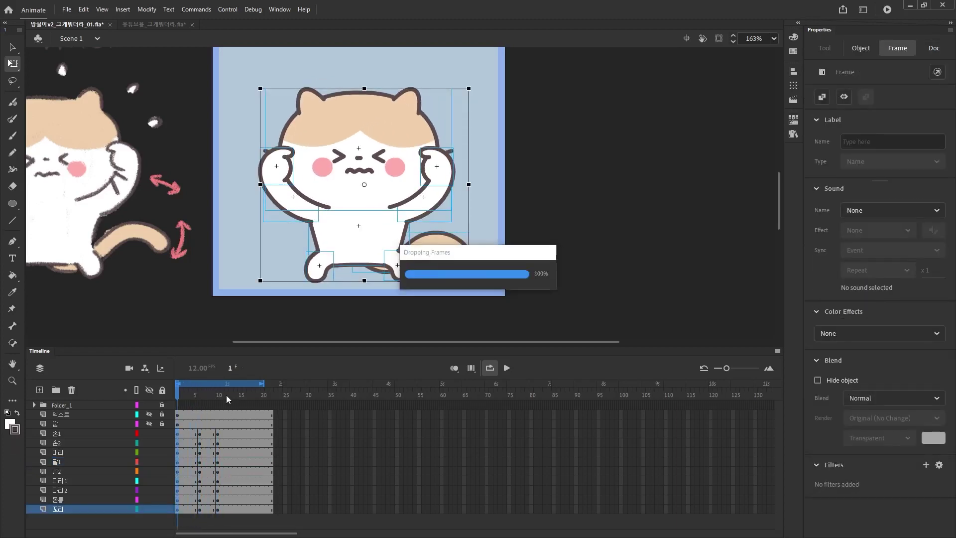
Step: Insert keyframes at frame 14 on all layers from 손1 to 꼬리 and tilt the body slightly counterclockwise
mouse_move(226, 395)
mouse_down()
mouse_move(217, 393)
mouse_move(235, 396)
mouse_up()
drag(235, 508, 235, 433)
key(F6)
key(v)
click(362, 251)
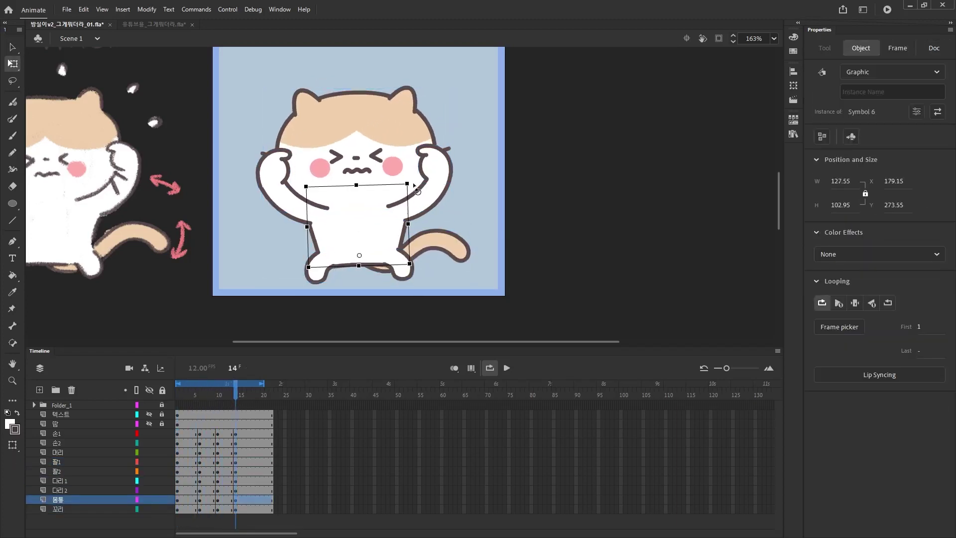
Step: Turn on onion skinning, nudge the body slightly upward at frame 14 and adjust the 다리 1 leg with its warp pins
key(alt+shift+o)
key(ctrl+=)
click(334, 241)
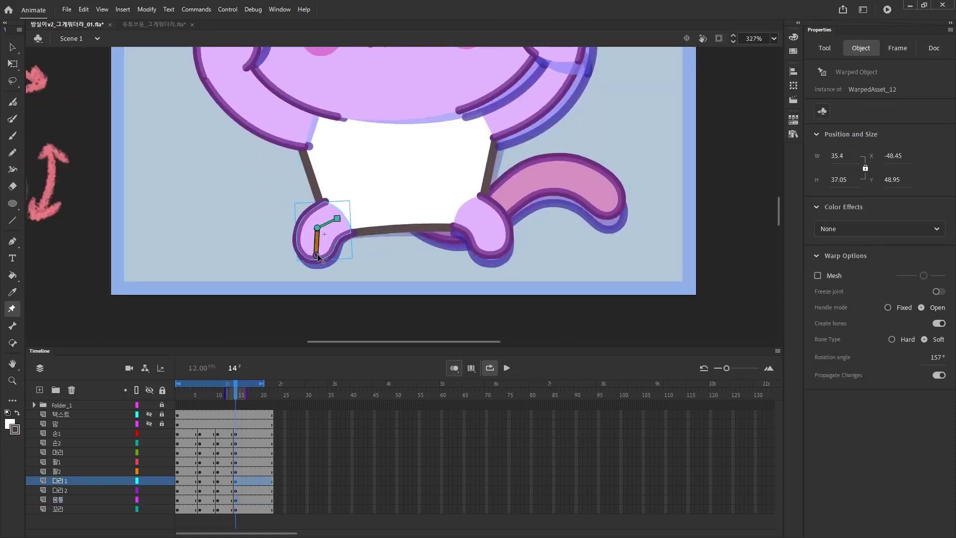
click(395, 205)
Step: Stretch the 다리 2 leg down to the ground with its warp pins at frame 14, then turn off onion skinning
click(495, 251)
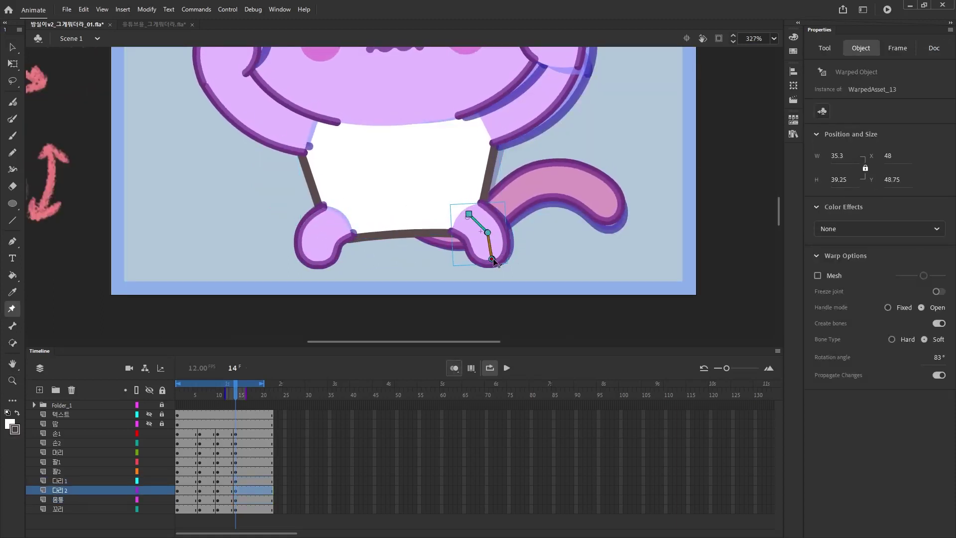
click(518, 259)
key(alt+shift+o)
key(ctrl+minus)
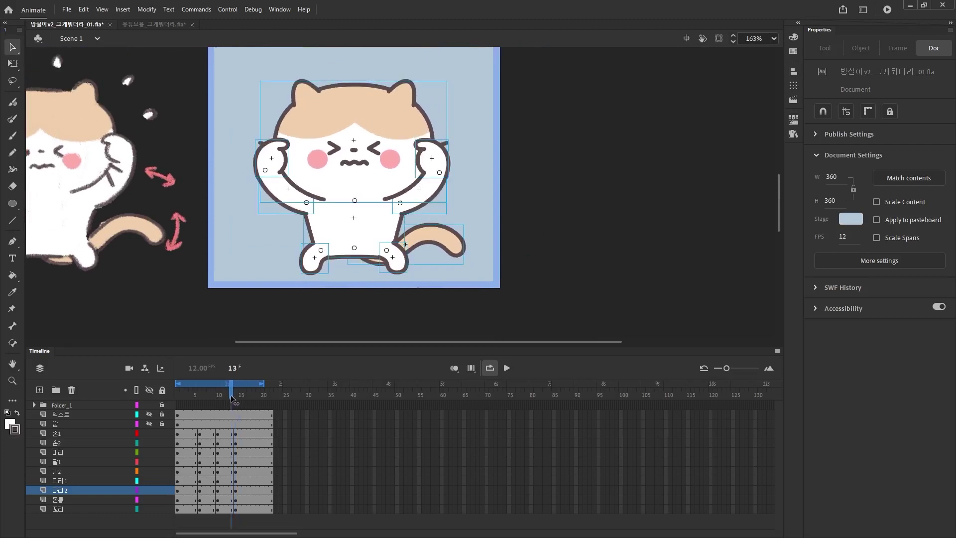
drag(237, 393, 244, 401)
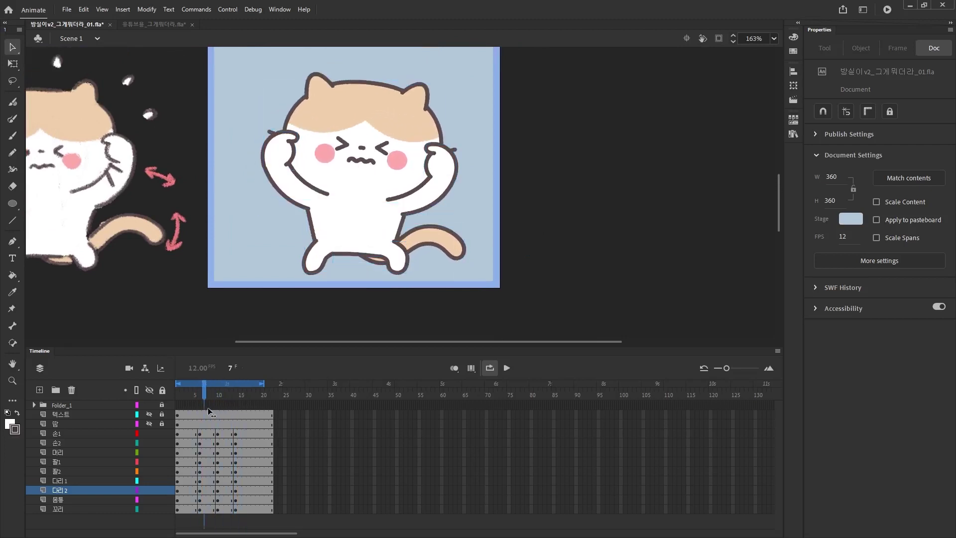
Step: Rotate the head and the attached arms slightly counterclockwise in the frame 14 pose
click(401, 150)
click(259, 174)
key(q)
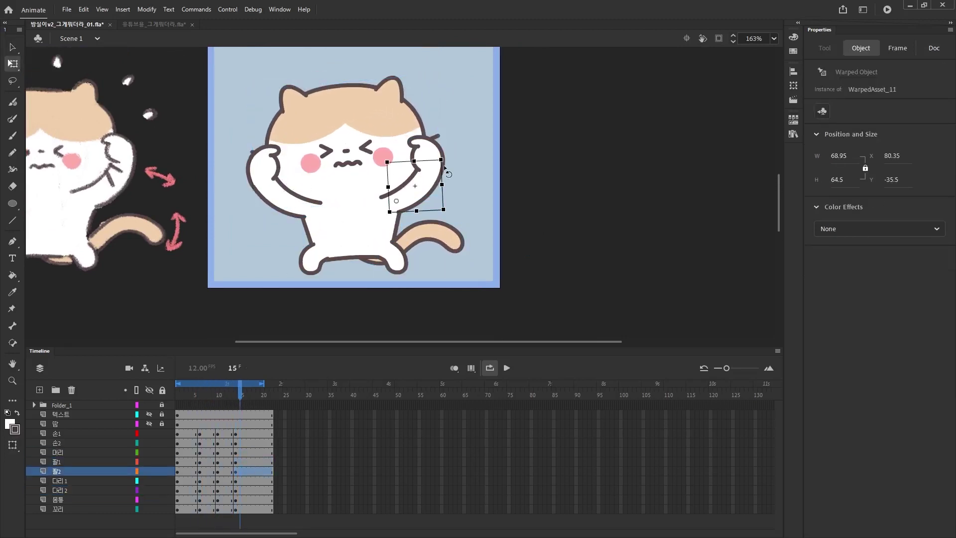
click(243, 396)
click(431, 171)
drag(451, 166, 448, 163)
click(234, 395)
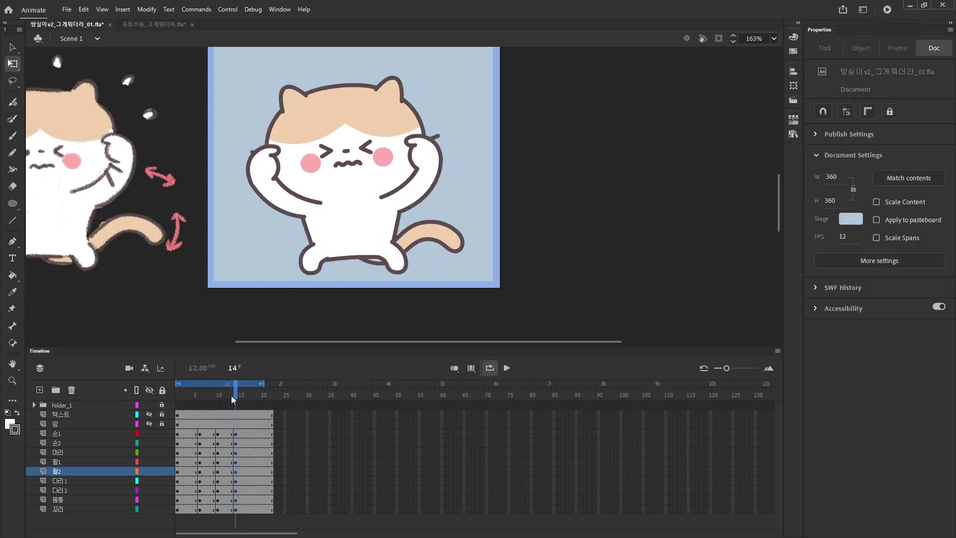
Step: Play back the motion and copy the neutral pose's keyframes to frame 18 on all layers from 손1 to 꼬리
key(Return)
click(251, 479)
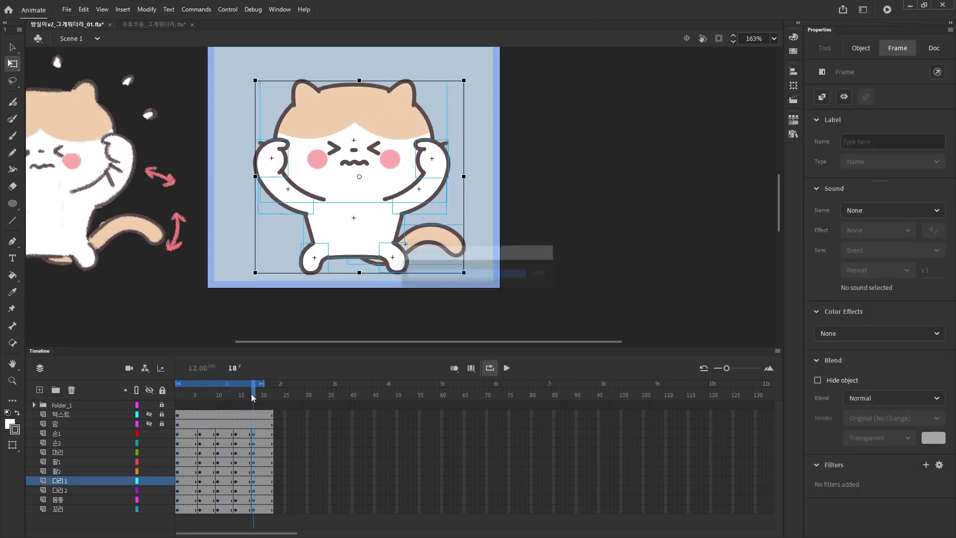
drag(251, 393, 190, 377)
Step: Insert keyframes at frame 3 on 다리 1, 다리 2 and 몸통 and bend both legs outward with their warp pins
click(187, 433)
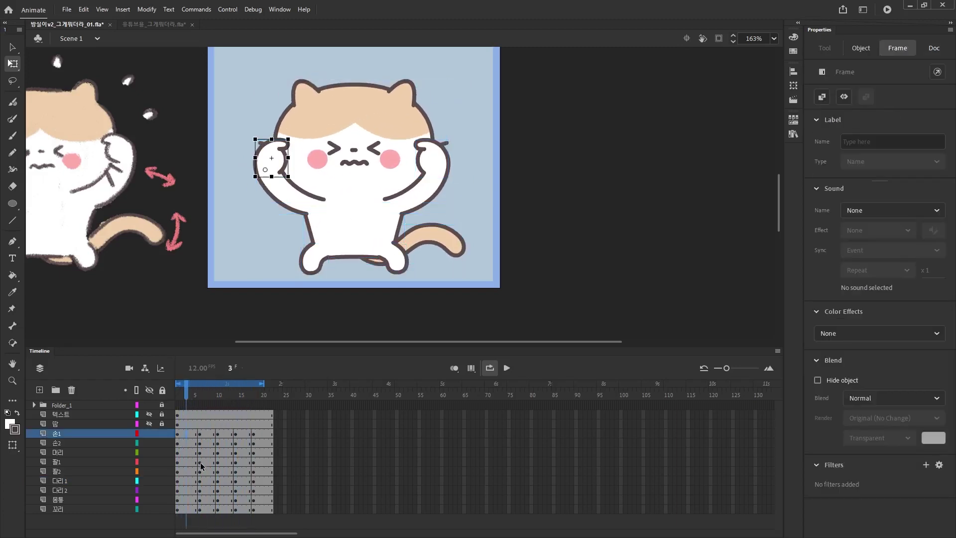
key(ctrl+equal)
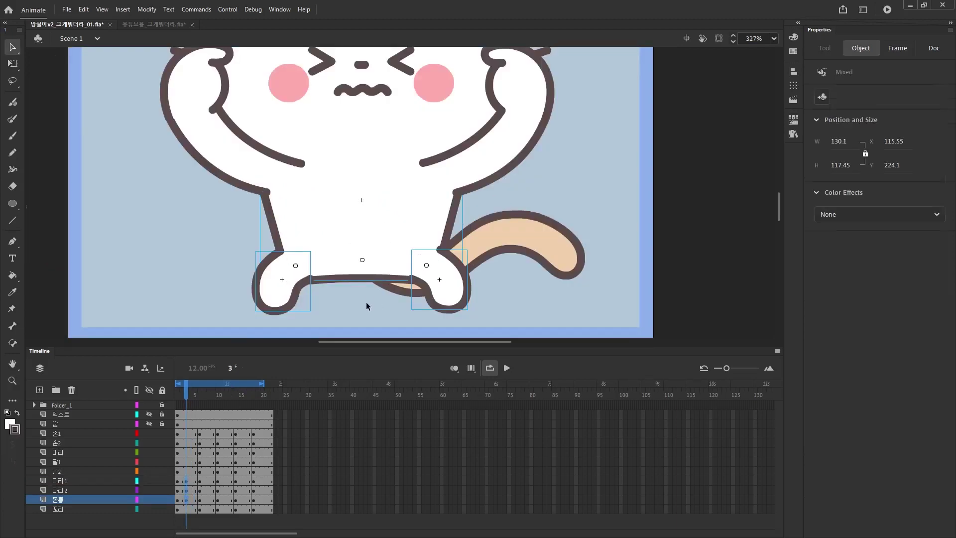
key(w)
click(276, 275)
click(451, 282)
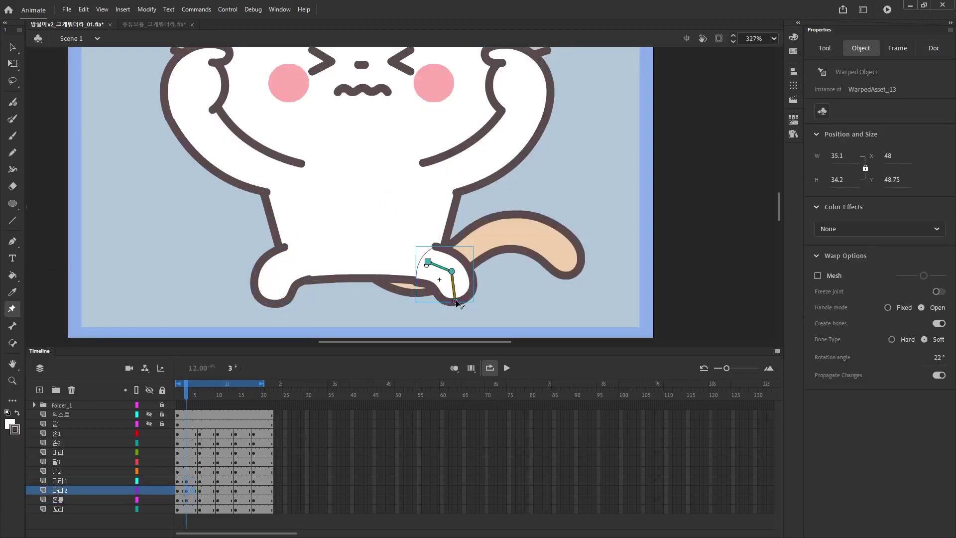
Step: Lower the body slightly at frame 3 and refit both legs to the ground using onion skinning, then turn it off
key(w)
key(alt+shift+o)
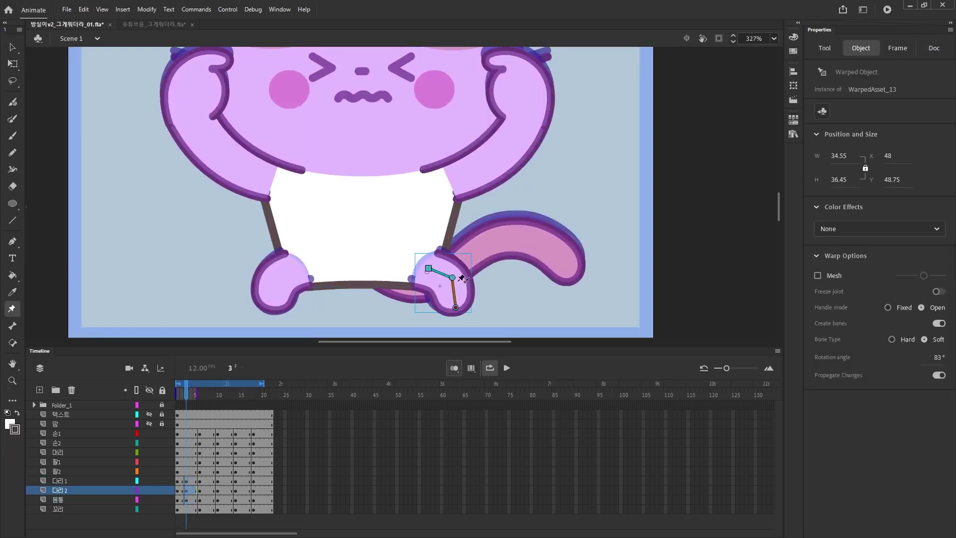
key(v)
key(Escape)
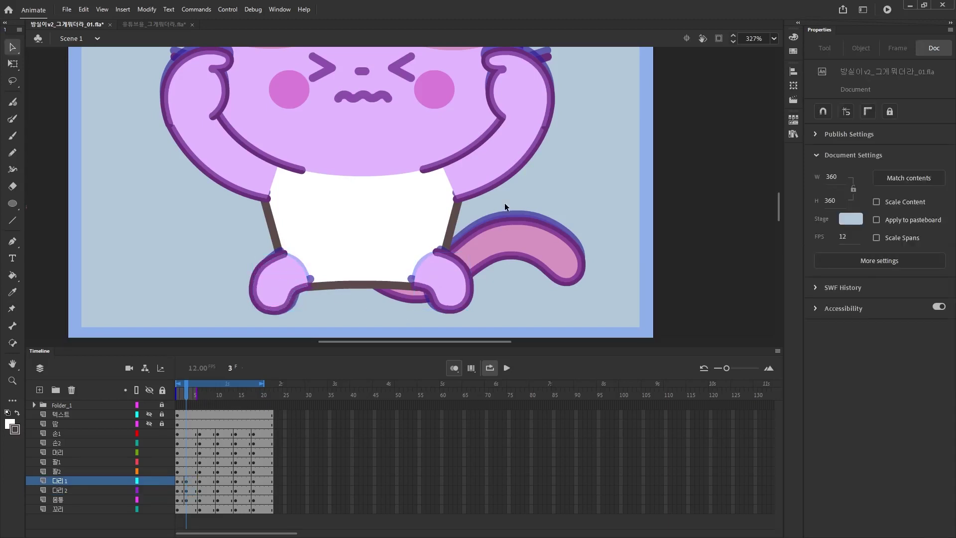
key(ctrl+minus)
key(alt+shift+o)
key(period)
Step: Insert keyframes at frame 3 for the head, arms and hands and move them slightly down
click(379, 198)
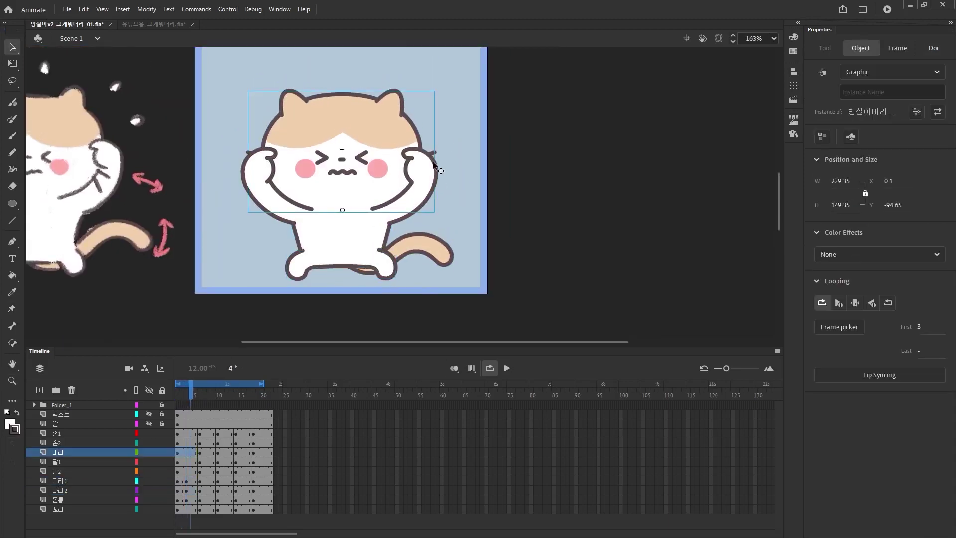
click(402, 201)
key(Return)
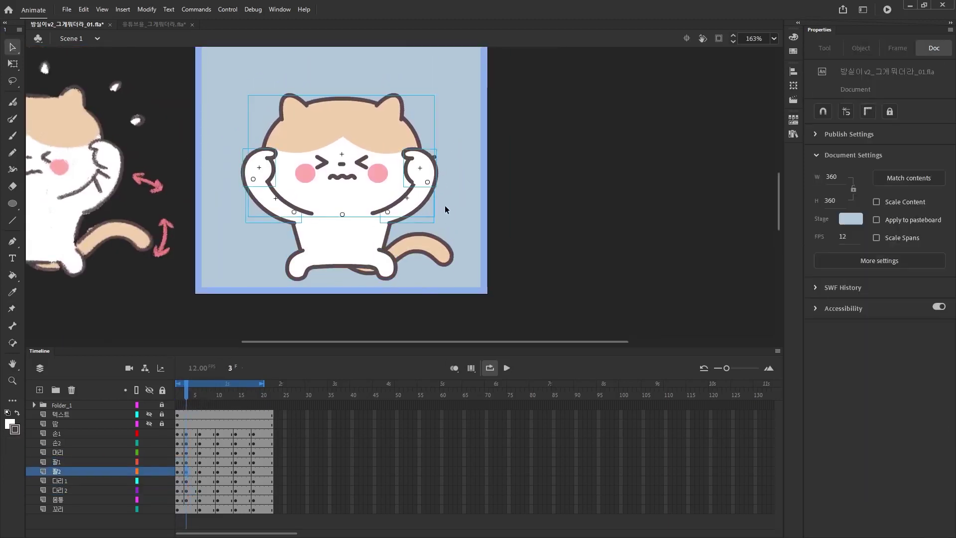
key(Return)
click(443, 210)
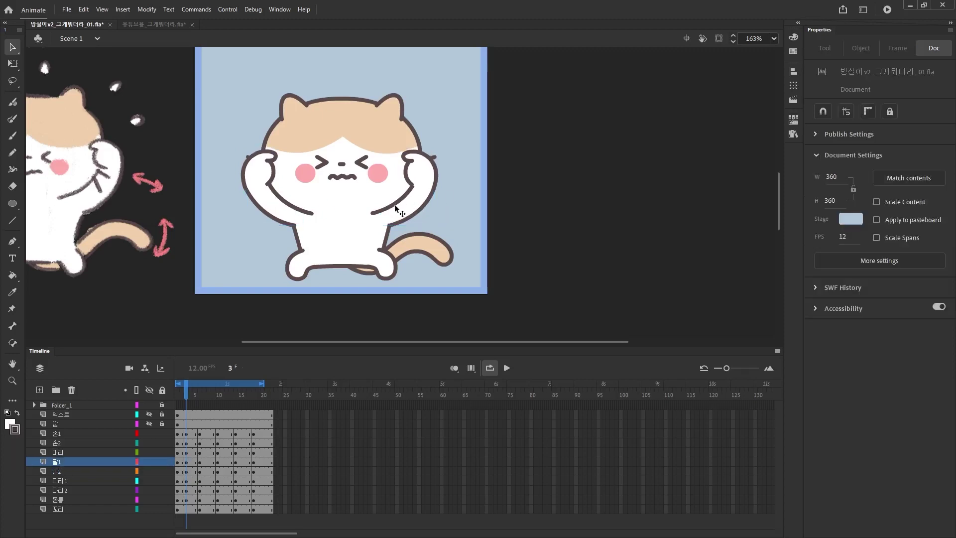
Step: Adjust the 팔2 arm and its hand slightly at frame 3 to suit the lowered body
key(ctrl+equal)
click(476, 210)
key(v)
key(ctrl+minus)
click(271, 306)
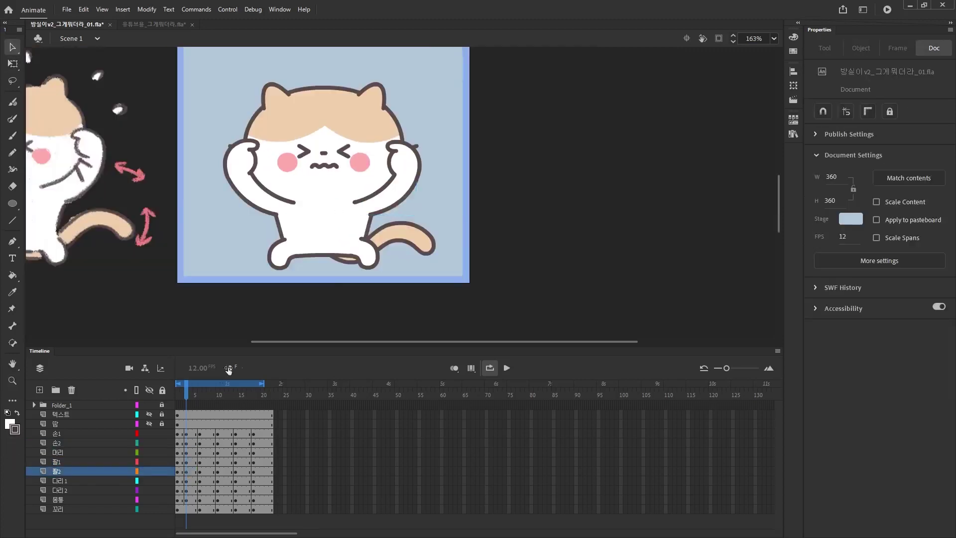
Step: Add a frame 3 keyframe on 꼬리 and copy the frame 3 crouch keyframes of layers 손1 to 꼬리 to frame 8
drag(189, 397, 186, 444)
click(186, 509)
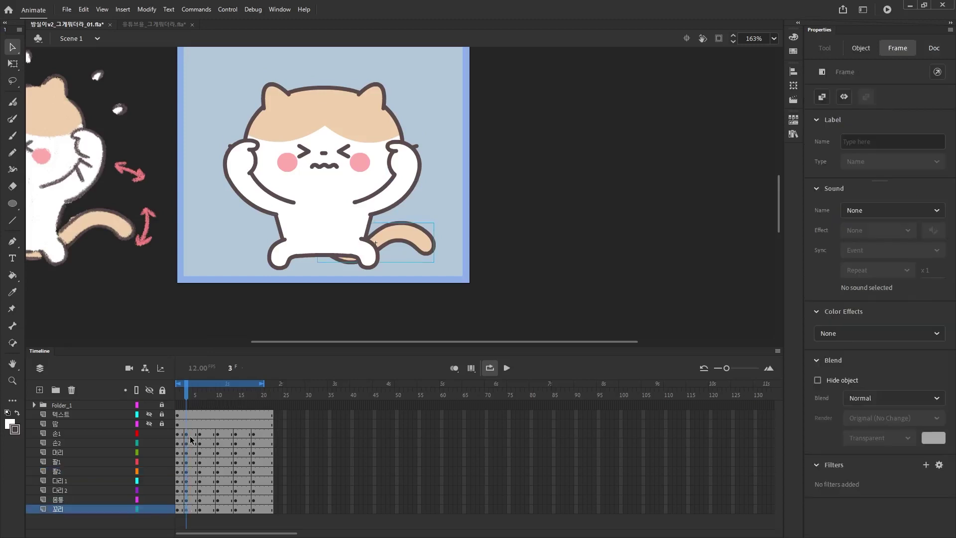
drag(190, 395, 209, 433)
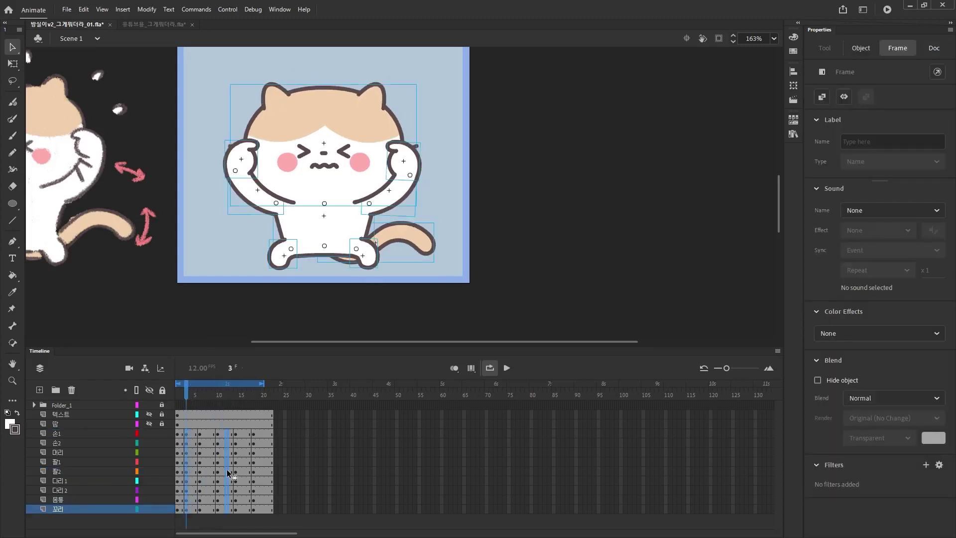
key(F6)
click(210, 471)
Step: Rearrange the character keyframes so the counterclockwise tilt falls at frame 10, a crouch at frame 13 and the neutral pose at frame 16
drag(210, 398, 235, 400)
drag(235, 434, 236, 508)
key(shift+F6)
click(218, 490)
drag(218, 397, 254, 400)
drag(209, 433, 210, 509)
drag(209, 478, 253, 509)
drag(253, 488, 245, 485)
drag(245, 396, 188, 408)
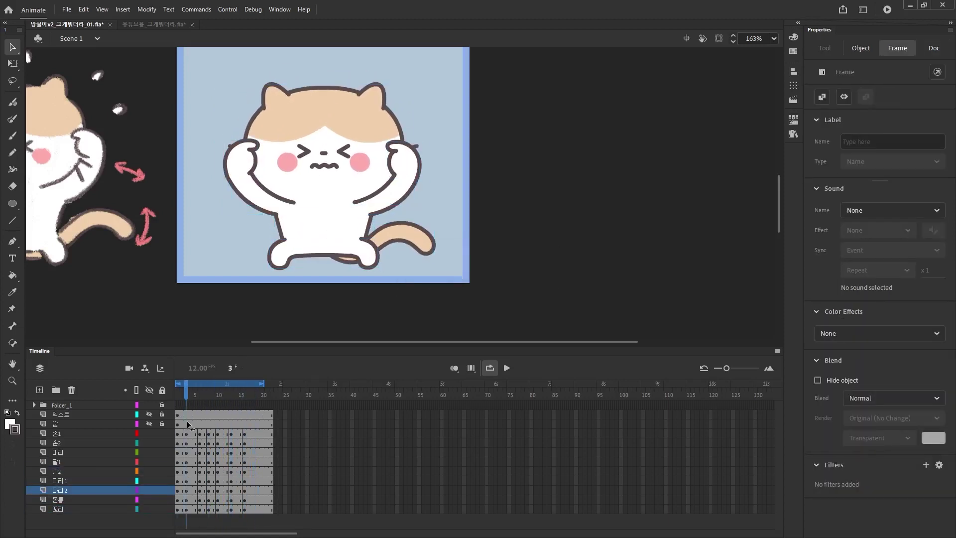
Step: Step through the frames around 3 to 8 to check the sequence of poses
key(period)
key(period)
key(period)
key(period)
key(period)
click(209, 433)
key(comma)
key(comma)
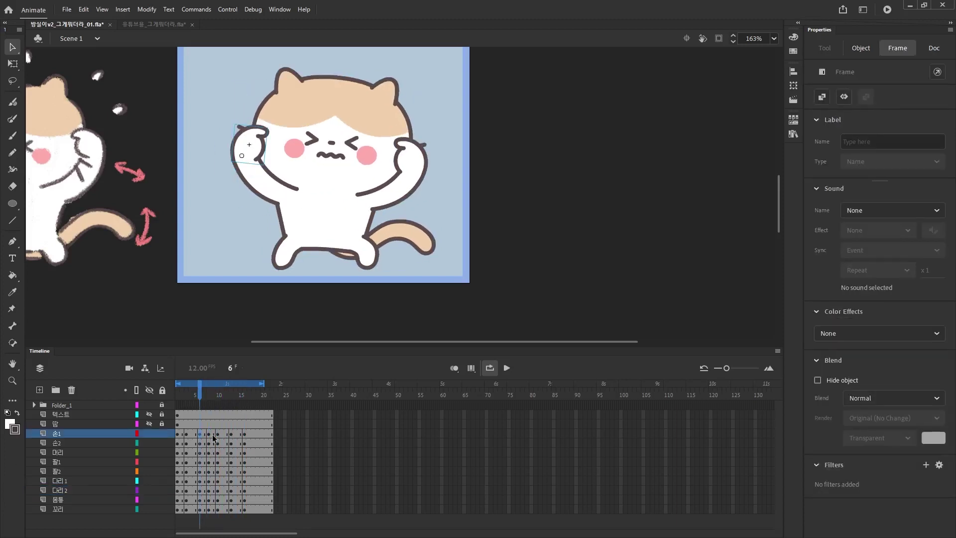
Step: Set the loop range to frames 6 through 16 and play the animation
click(202, 508)
click(204, 480)
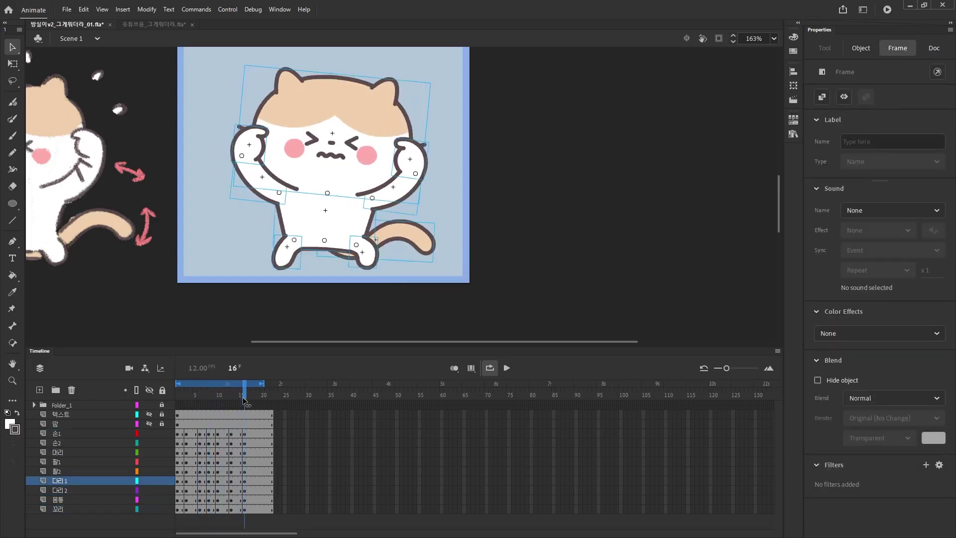
drag(177, 386, 245, 396)
key(Return)
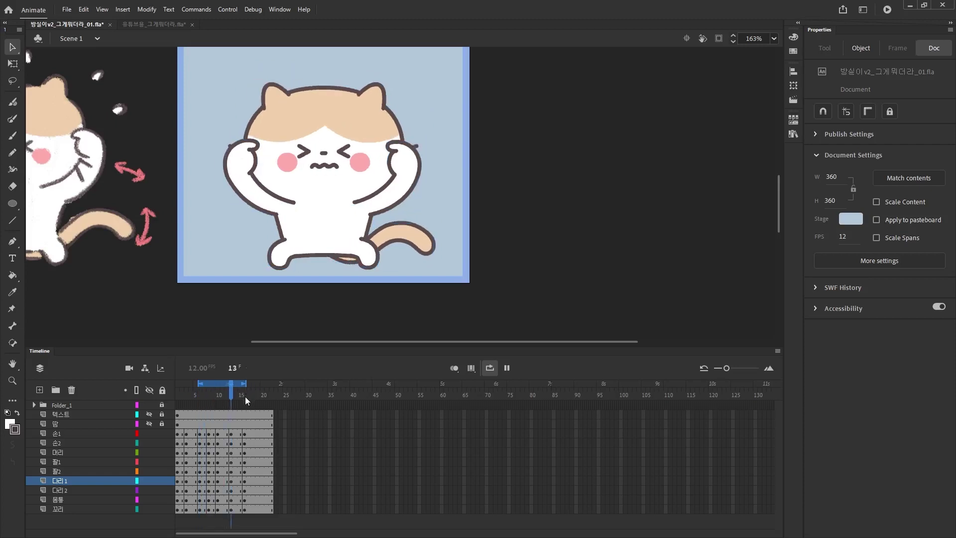
Step: Copy the frame 6 keyframes to frame 23 and move the frame 6 to 16 block to start at frame 1
drag(200, 434, 276, 482)
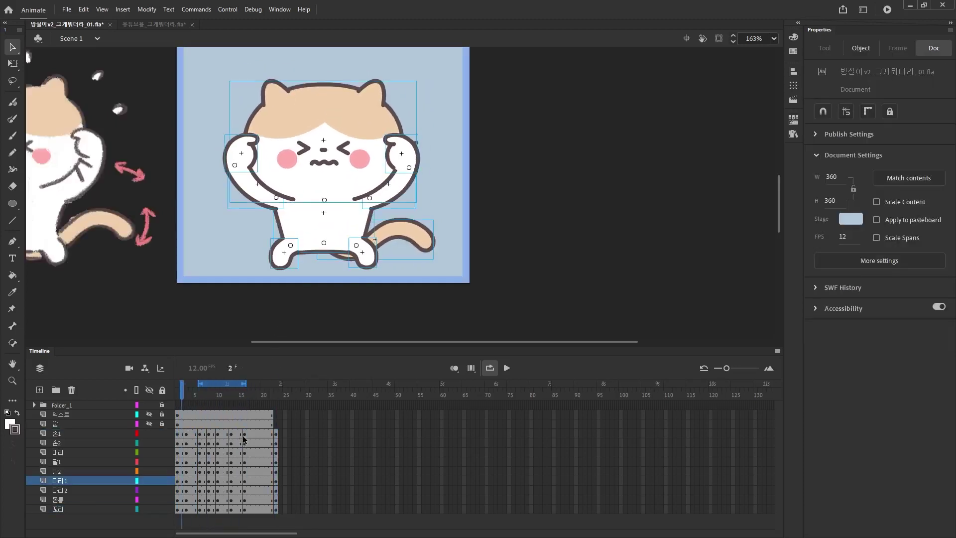
key(ctrl+z)
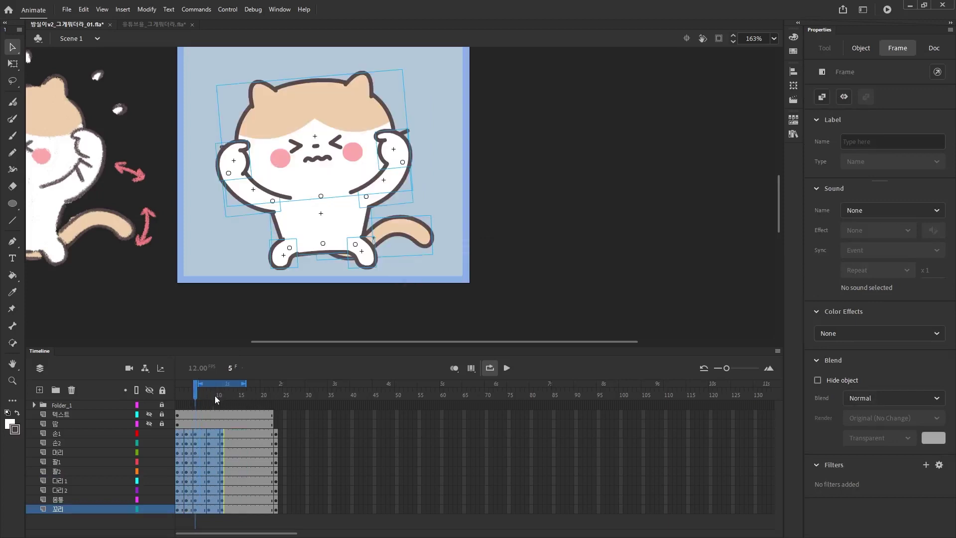
click(186, 396)
Step: Insert frames between the poses so the character keyframes fall on frames 1, 4, 7, 10 and 13
drag(189, 436, 195, 508)
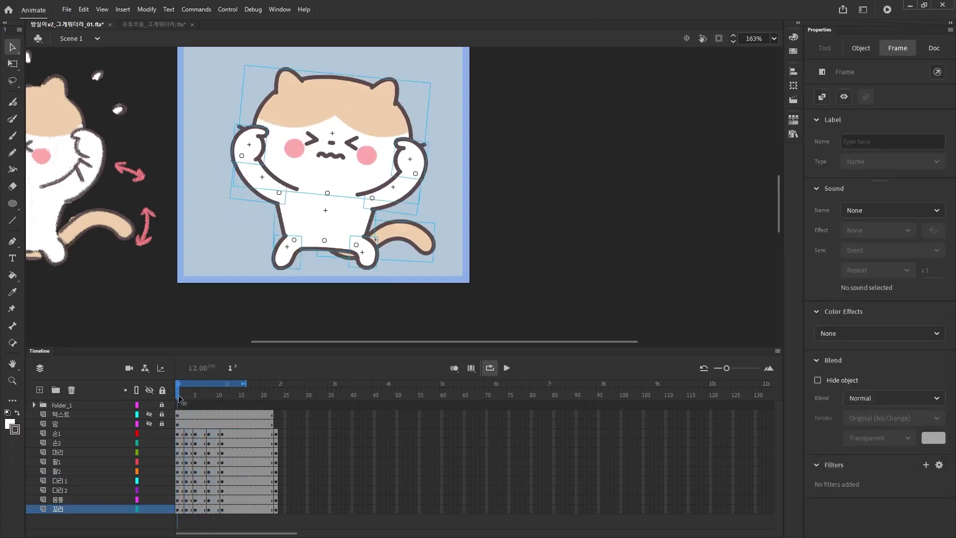
mouse_move(179, 396)
mouse_down()
mouse_move(203, 393)
mouse_move(182, 405)
mouse_up()
key(F5)
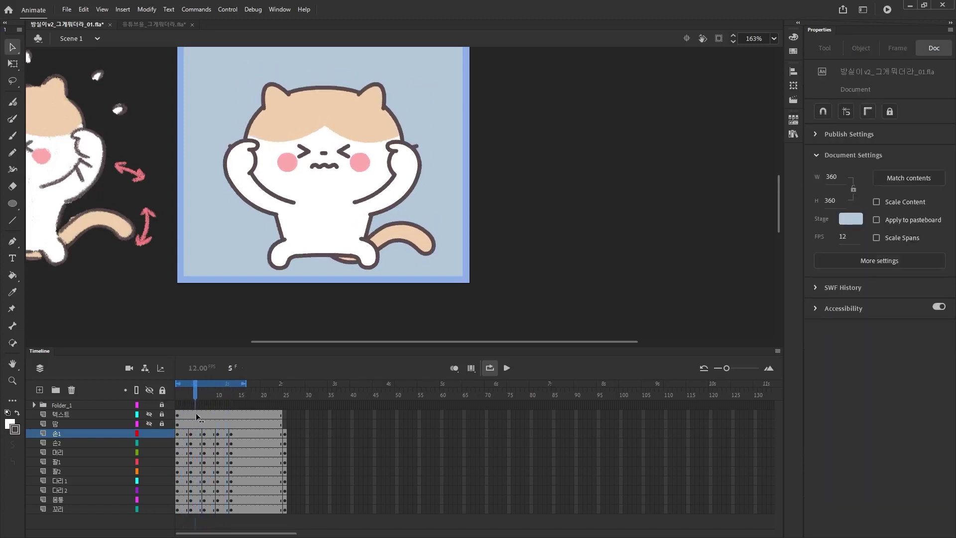
Step: Create classic tweens over frames 1 to 12 on layers 손1 to 꼬리, then loop that range to preview the motion
drag(225, 434, 182, 509)
drag(217, 414, 182, 407)
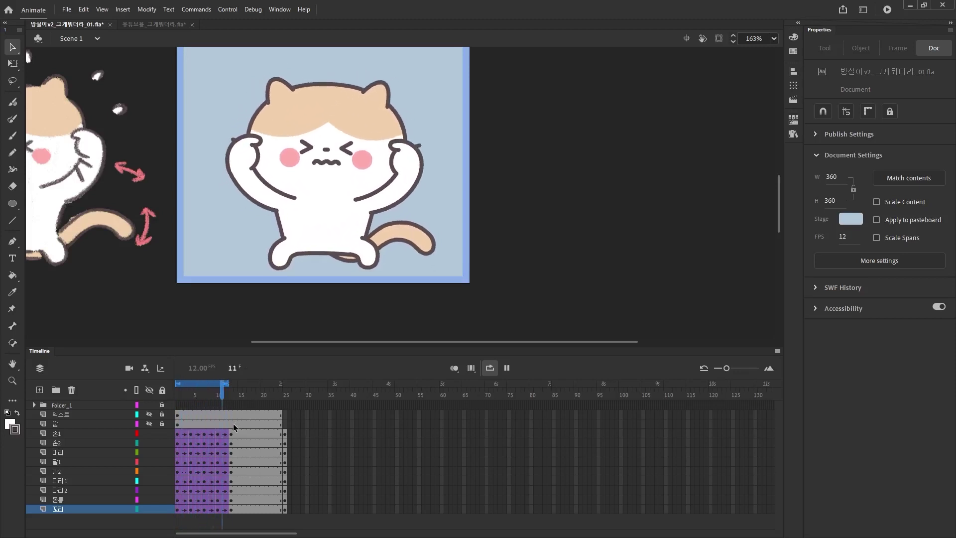
click(206, 414)
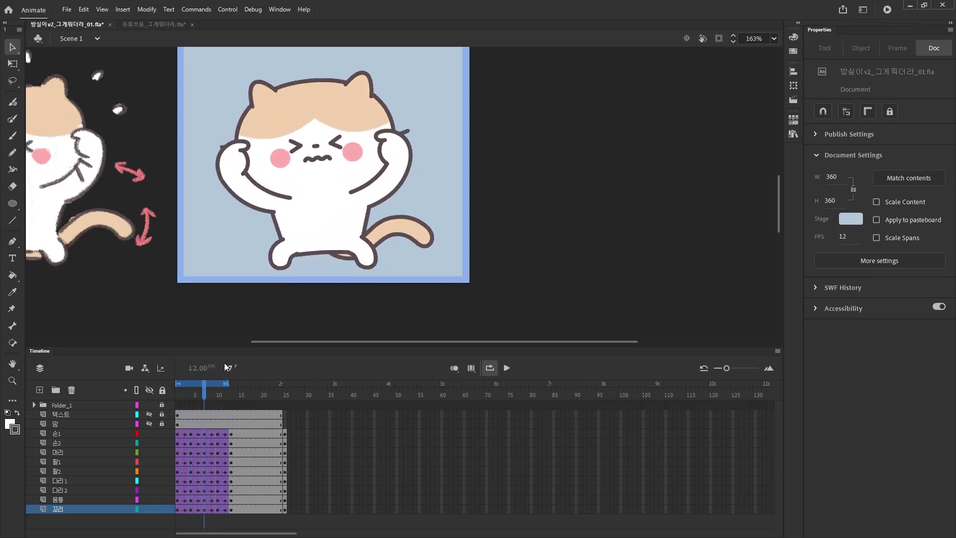
Step: Compare the cat's poses at frames 4, 7, 10 and 13
click(183, 396)
click(192, 396)
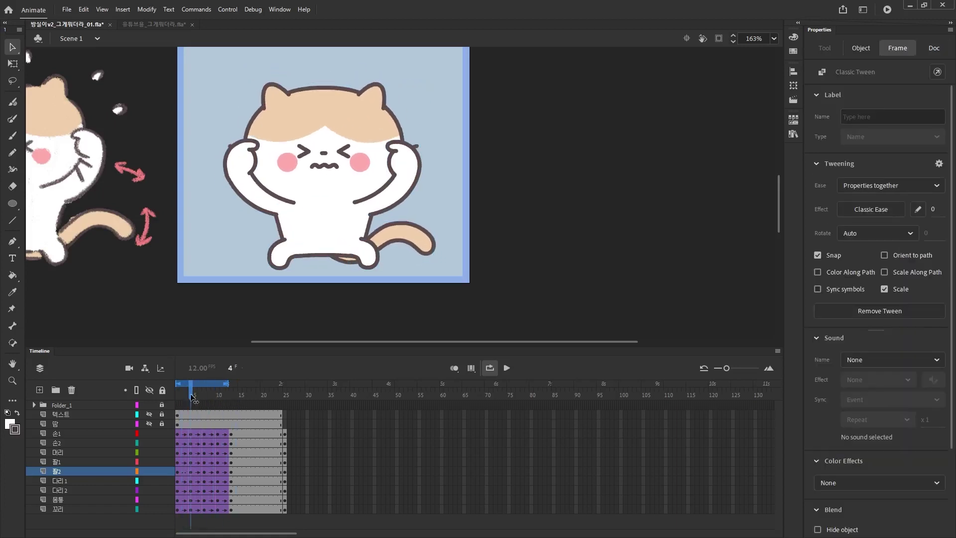
key(shift+comma)
click(205, 473)
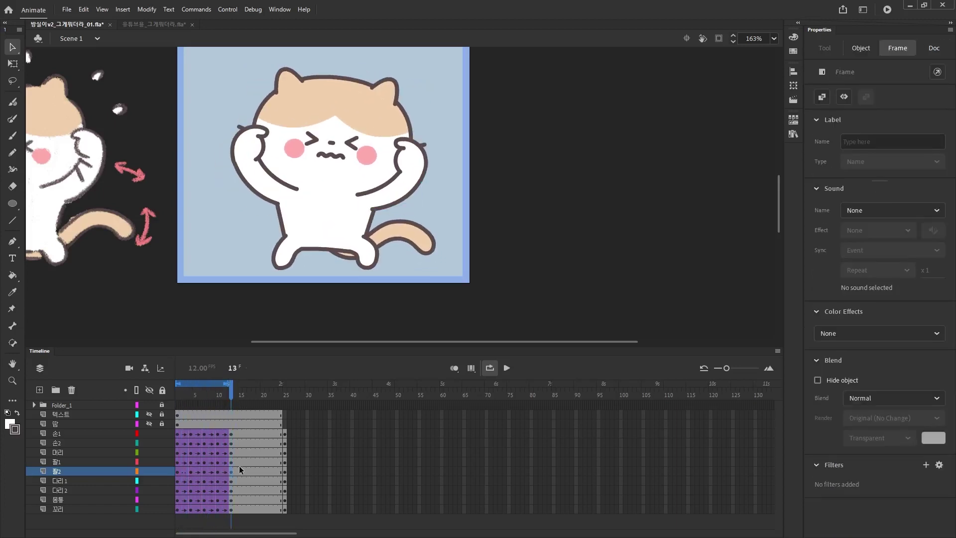
click(222, 397)
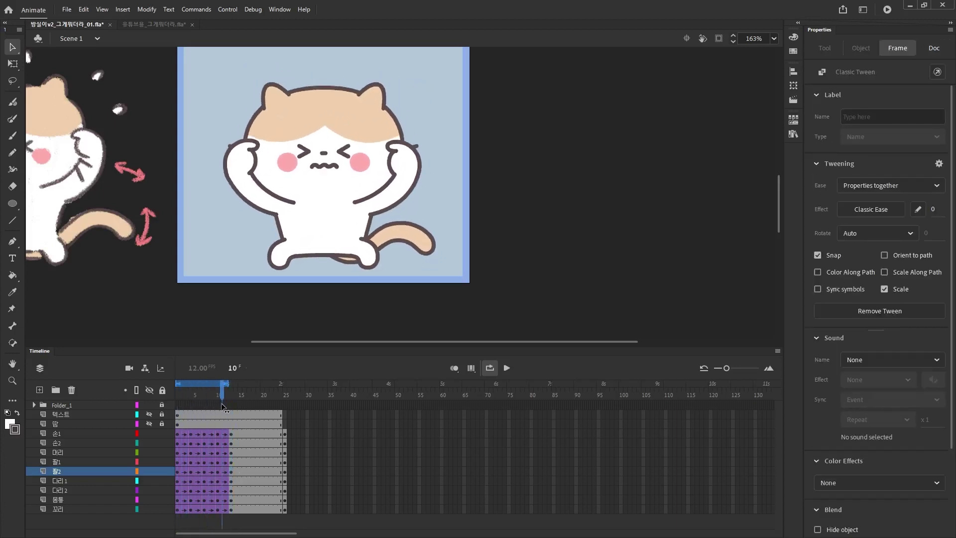
click(283, 255)
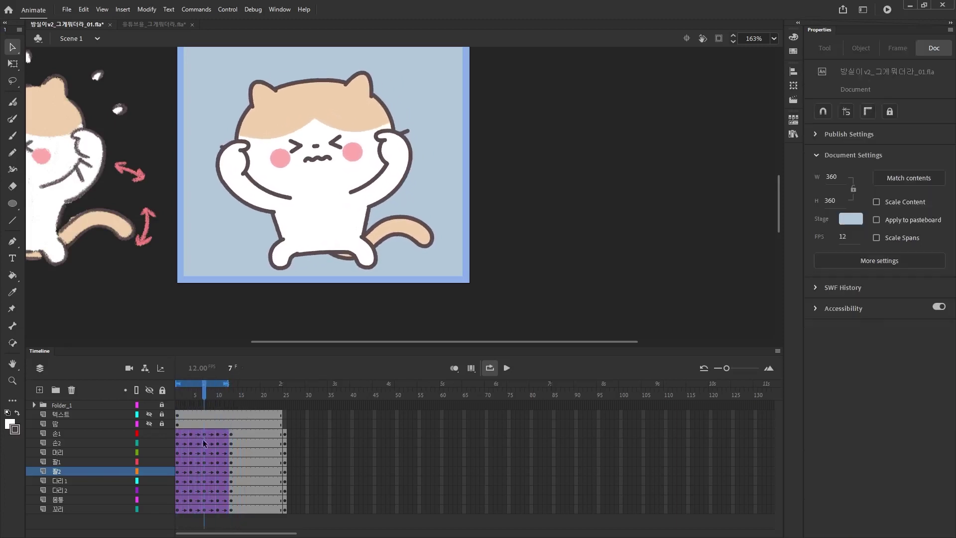
Step: Using onion skinning as a guide, adjust the 다리1 leg at frame 7 with Asset Warp, and play back the motion
key(alt+shift+o)
key(ctrl+equal)
key(ctrl+equal)
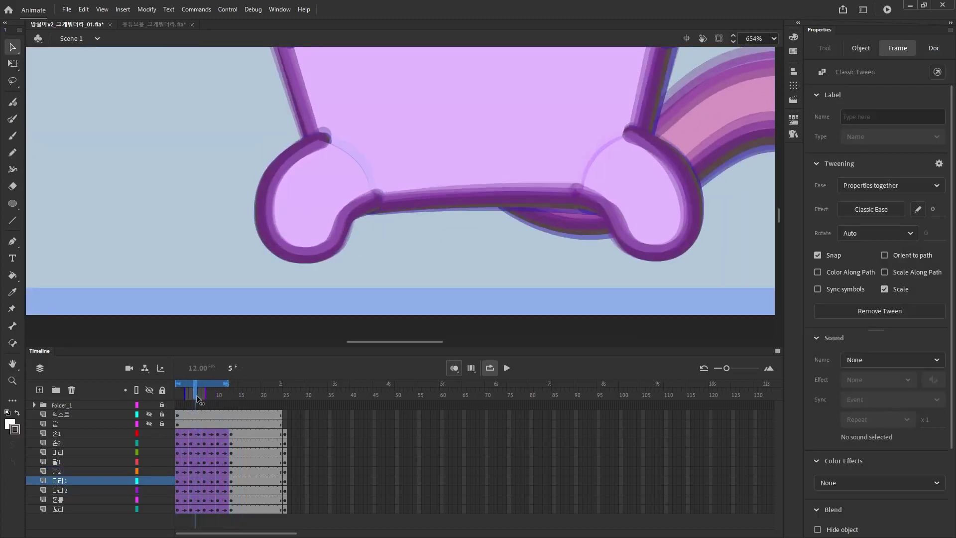
click(346, 222)
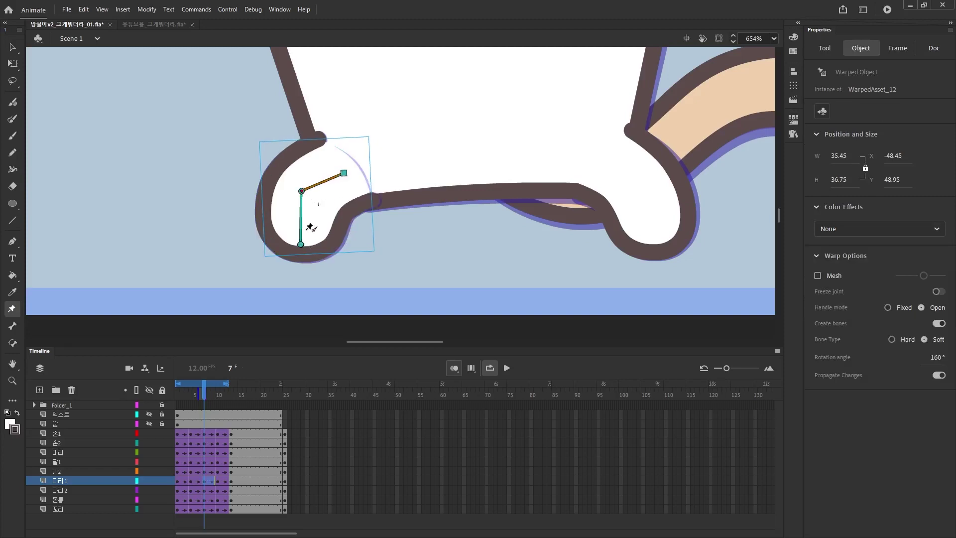
key(ctrl+minus)
drag(205, 396, 232, 409)
key(Return)
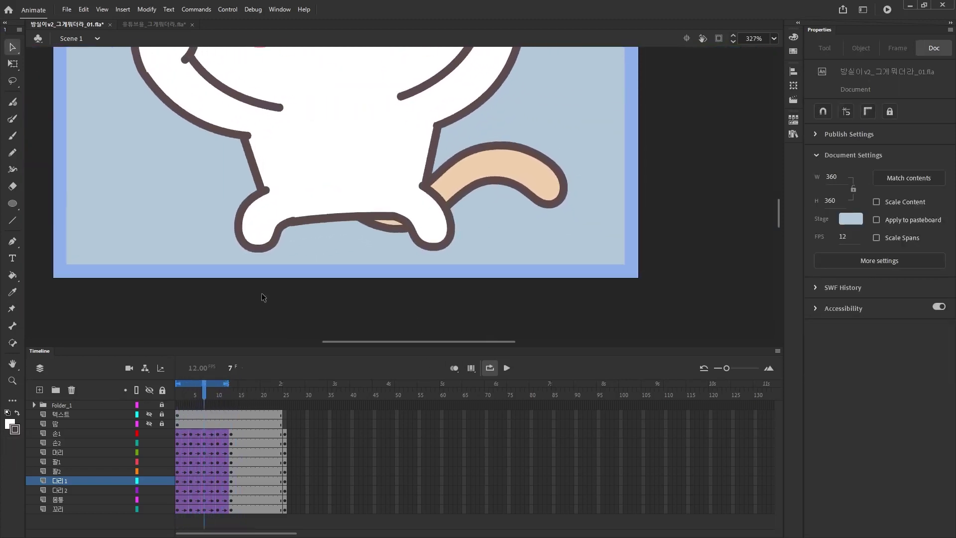
Step: Adjust the 다리2 leg at frame 7 with Asset Warp and replay the motion
key(w)
click(448, 230)
key(Return)
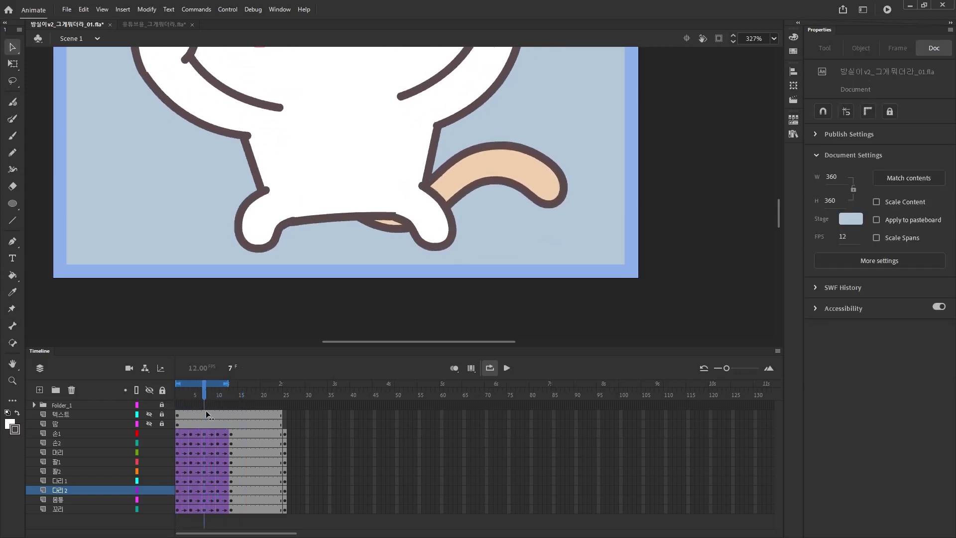
Step: Clear the tweened keyframes from hand layers 손1 and 손2 and re-key them at frames 4, 7, 10 and 13
click(242, 394)
key(ctrl+minus)
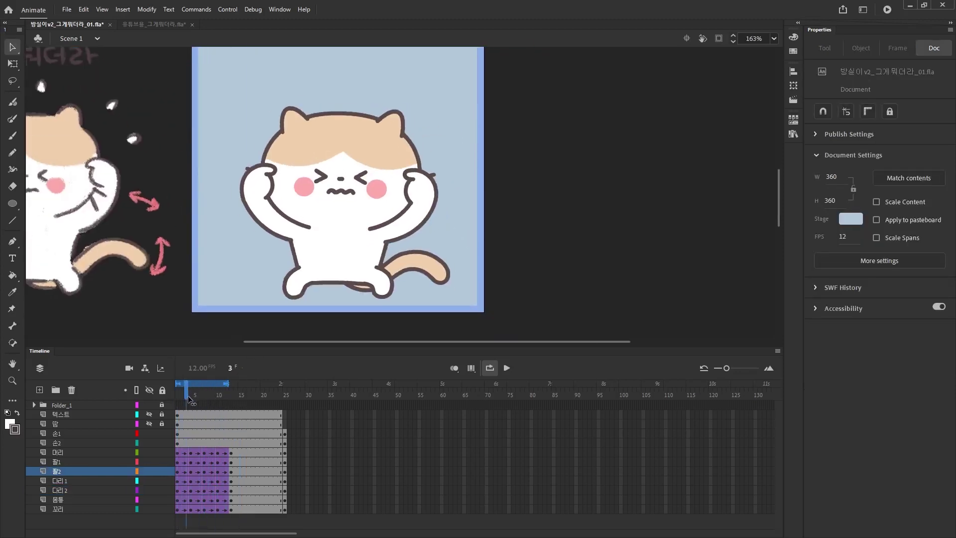
mouse_move(189, 432)
mouse_down()
mouse_move(191, 442)
mouse_move(204, 442)
mouse_up()
key(F6)
key(F6)
key(F6)
mouse_move(218, 433)
mouse_down()
mouse_move(217, 442)
mouse_move(231, 442)
mouse_up()
key(F6)
key(Return)
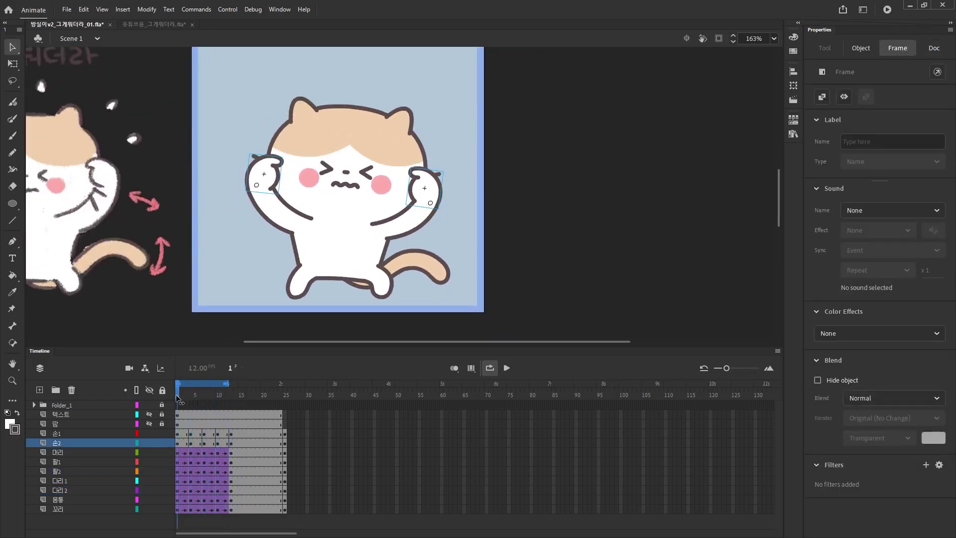
Step: Key the arm and hand layers at frames 2 and 3, and spread both arms and hands outward at frame 1
click(184, 474)
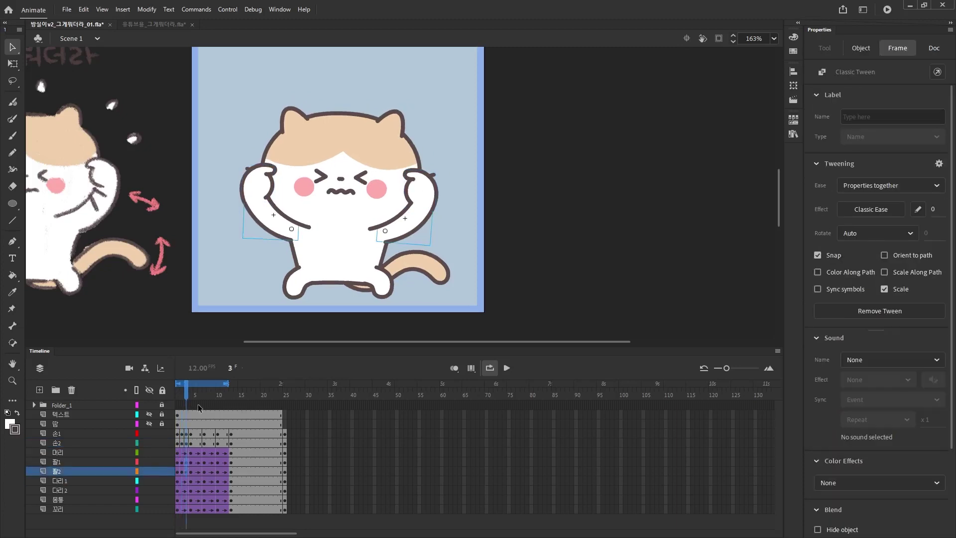
drag(187, 396, 178, 396)
key(w)
click(419, 225)
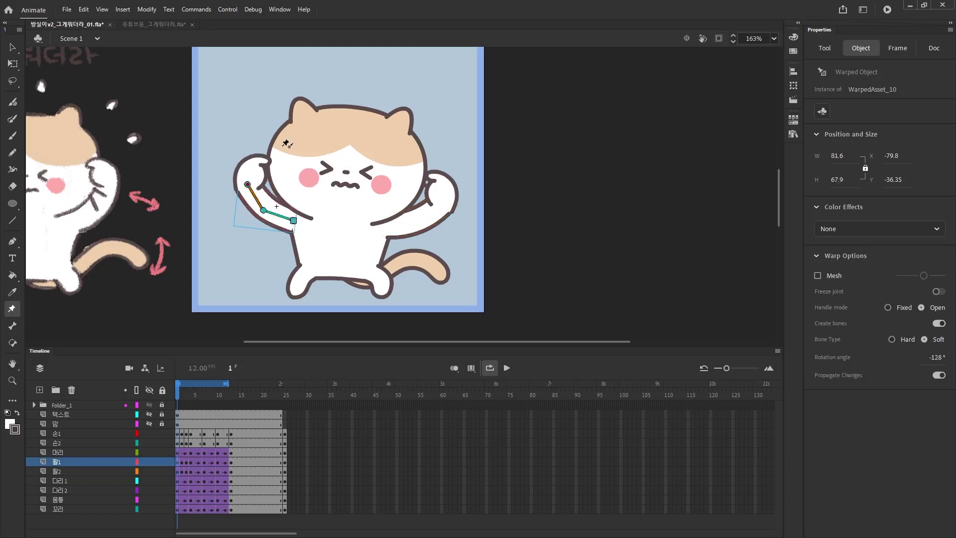
key(v)
click(275, 157)
click(485, 179)
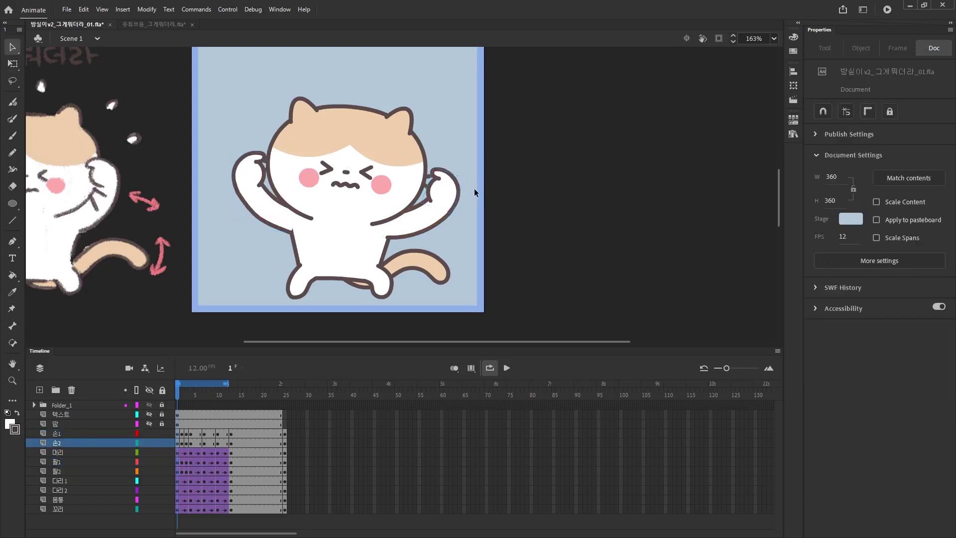
key(q)
click(290, 180)
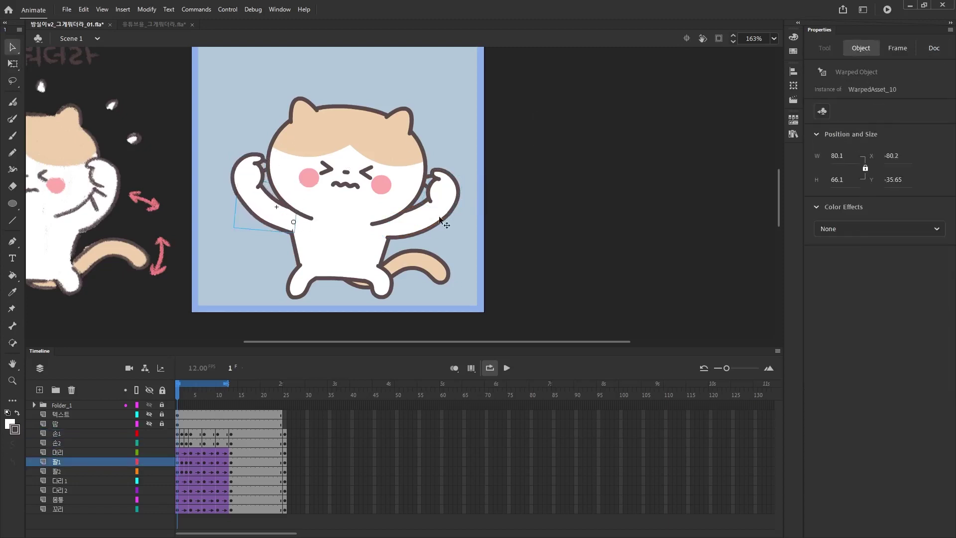
key(v)
key(Escape)
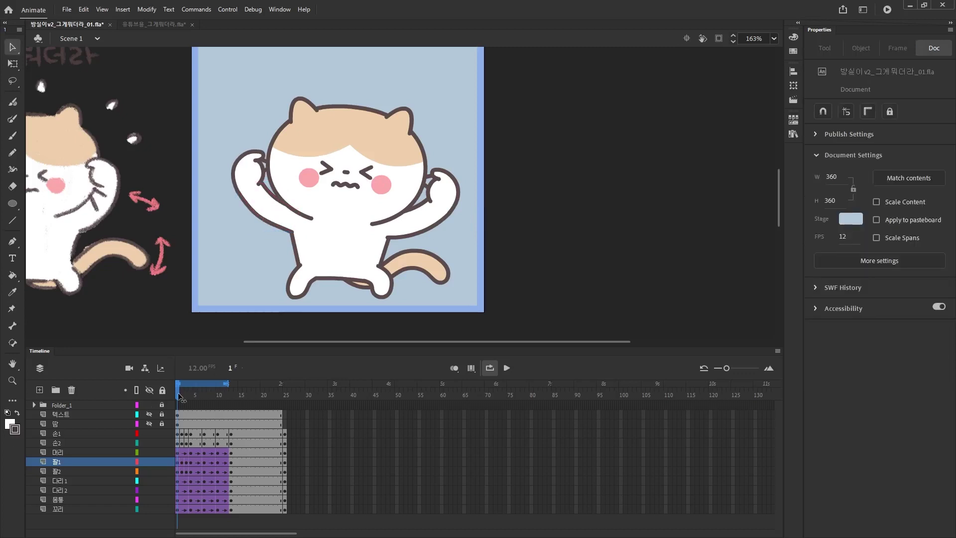
Step: Bend arms 팔2 and 팔1 outward at frame 3 with Asset Warp
click(186, 396)
key(w)
click(424, 215)
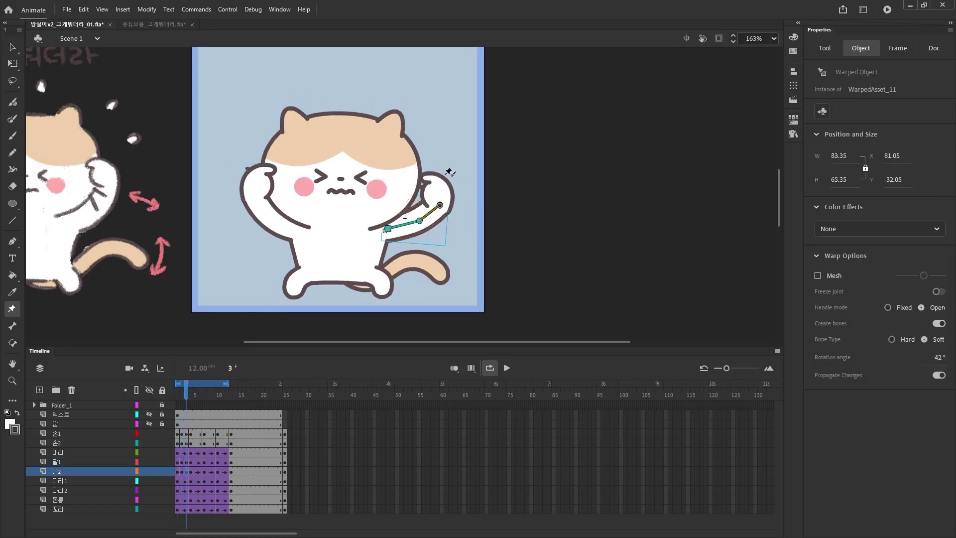
click(260, 213)
drag(256, 199, 241, 201)
key(v)
key(w)
click(267, 219)
Step: Move and rotate hands 손1 and 손2 to fit the spread arms at frame 3
key(q)
click(248, 183)
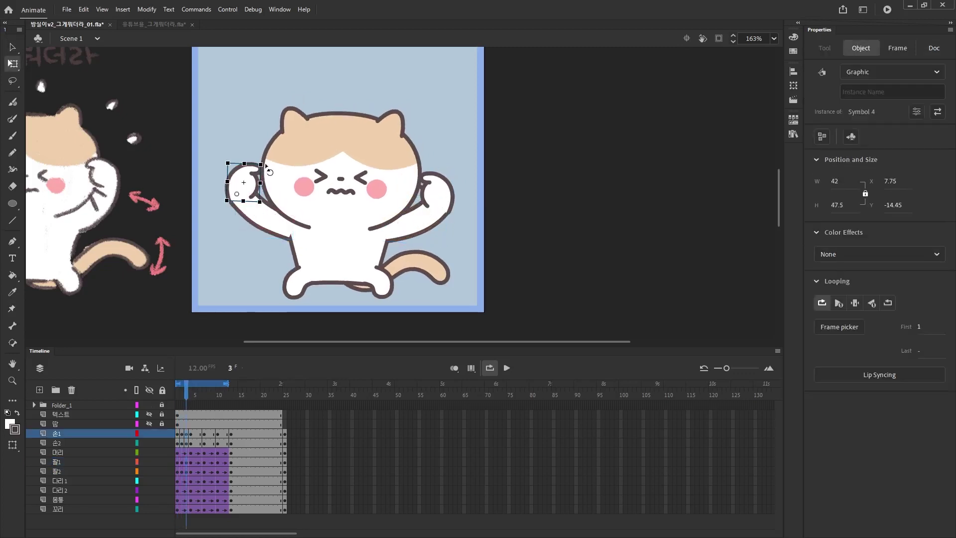
key(v)
key(Escape)
key(q)
click(440, 189)
key(v)
key(Escape)
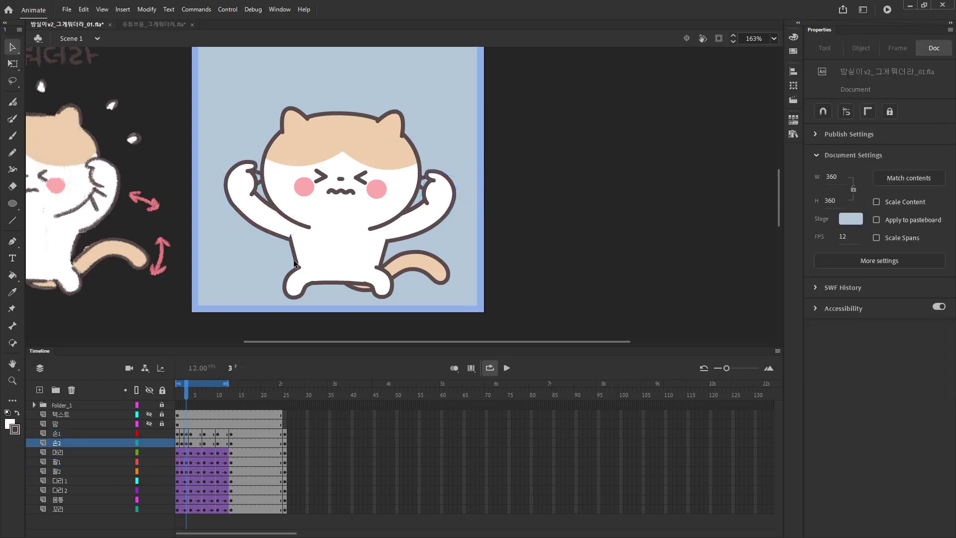
click(291, 233)
key(Escape)
Step: Play back the arm motion and insert keyframes at frames 5 and 6 on the hand and arm layers
drag(185, 391, 181, 405)
key(Return)
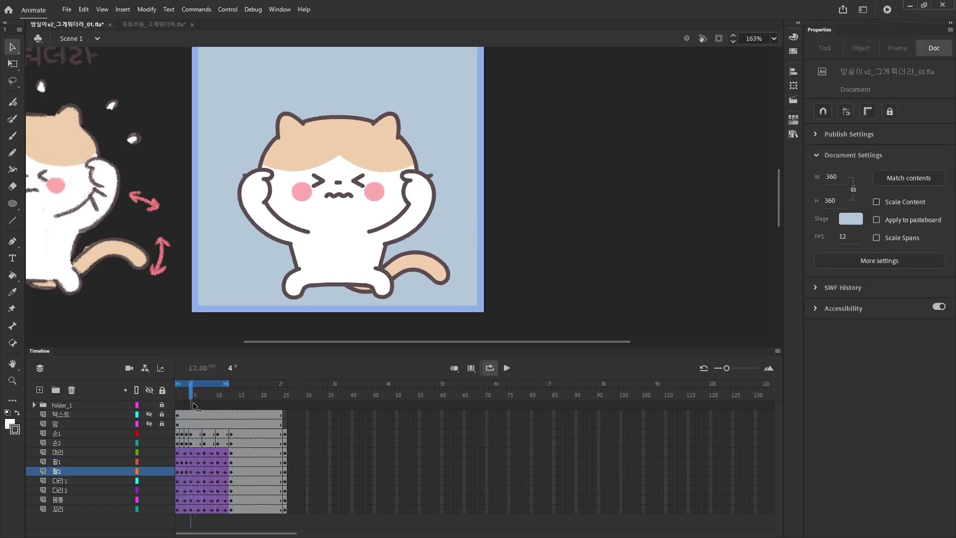
key(Return)
click(202, 434)
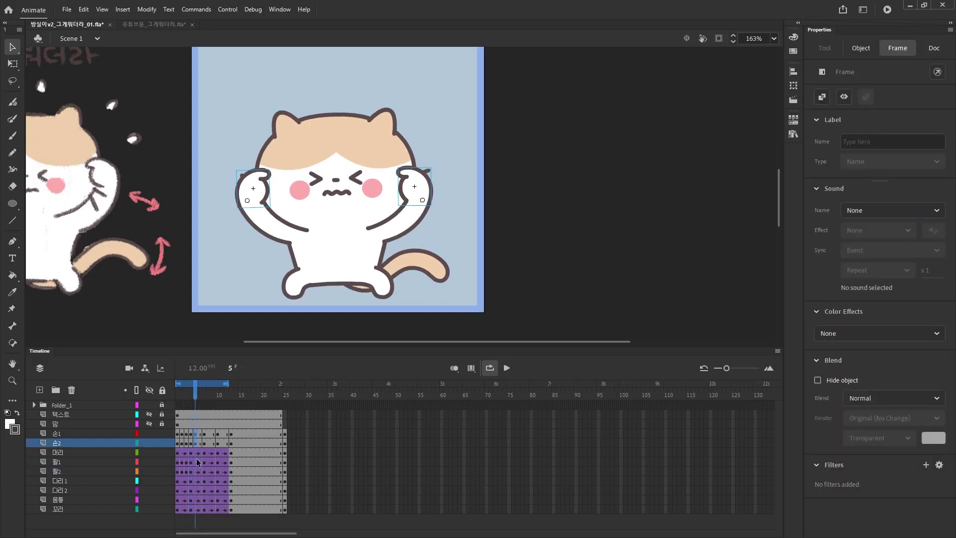
click(378, 208)
key(Escape)
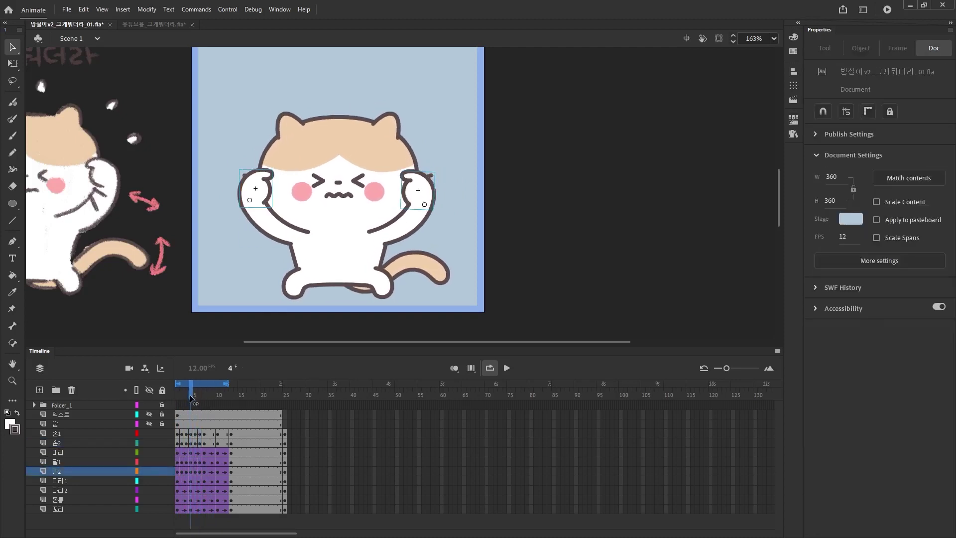
Step: Bend both arms outward at frame 5 with Asset Warp
key(w)
click(408, 219)
click(279, 222)
drag(250, 203, 237, 202)
key(v)
Step: Rotate and place hands 손2 and 손1 on the ends of the spread arms at frame 5
click(435, 186)
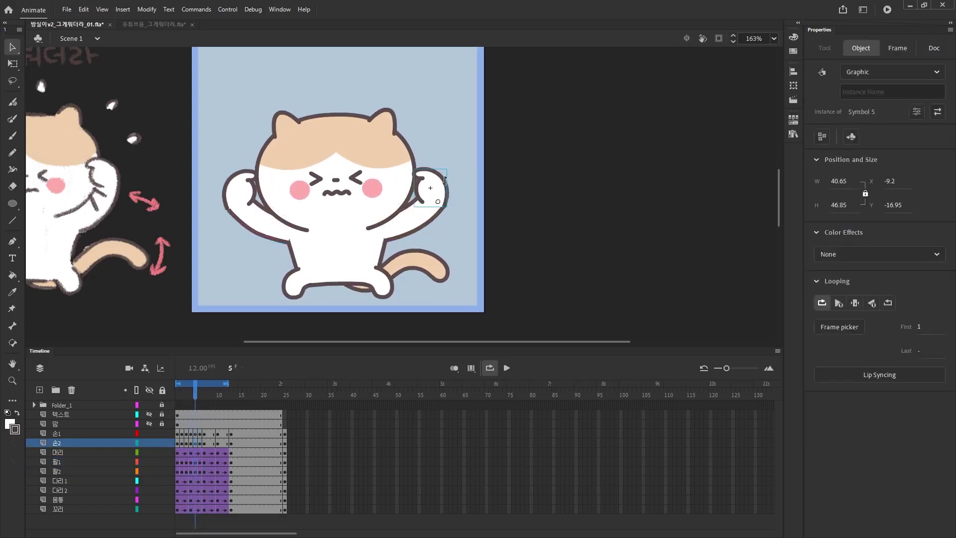
key(q)
drag(452, 166, 458, 170)
click(243, 189)
key(v)
click(234, 199)
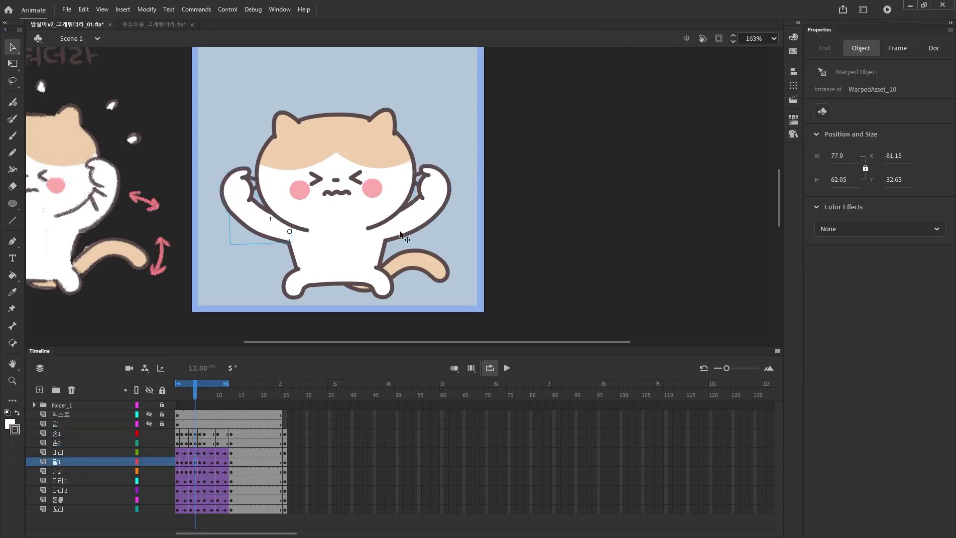
click(434, 206)
Step: Key the arm and hand layers at frames 8, 9, 11 and 12, and warp both arms outward at frame 7
mouse_move(200, 392)
mouse_down()
mouse_move(188, 407)
mouse_move(207, 399)
mouse_move(190, 392)
mouse_move(204, 392)
mouse_up()
click(213, 463)
click(223, 464)
key(w)
drag(407, 195, 426, 184)
key(w)
mouse_move(251, 200)
mouse_down()
mouse_move(238, 209)
mouse_move(240, 194)
mouse_up()
key(v)
Step: Rotate and reposition both hands to fit the spread arms at frame 7
key(q)
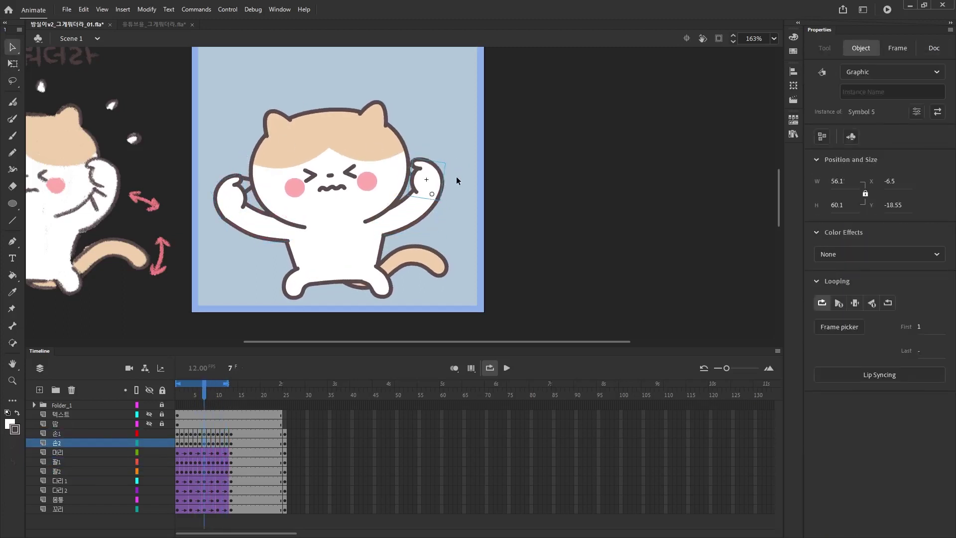
click(457, 180)
click(239, 203)
click(434, 205)
click(451, 222)
click(237, 195)
key(q)
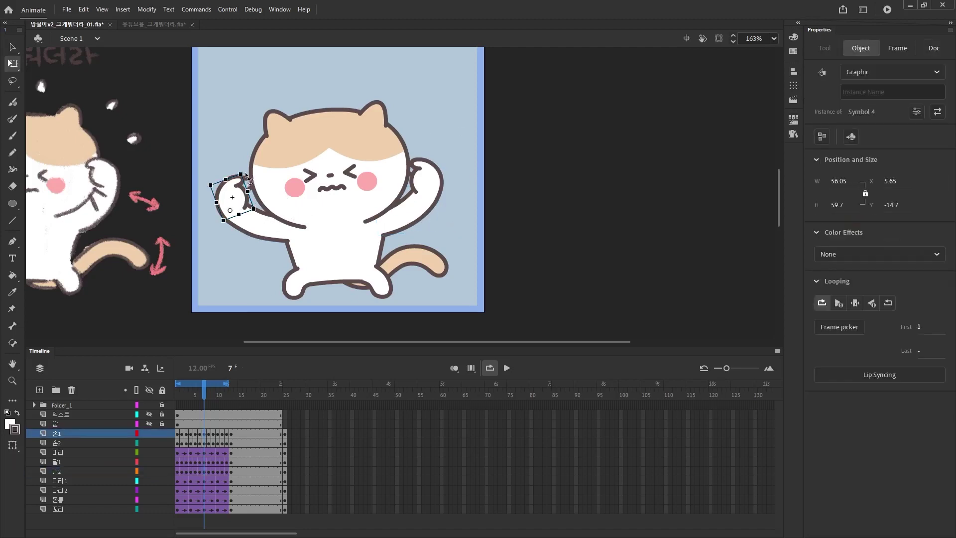
key(v)
click(239, 232)
Step: Bend arms 팔2 and 팔1 outward at frame 9 with Asset Warp
drag(205, 393, 213, 413)
key(w)
click(436, 199)
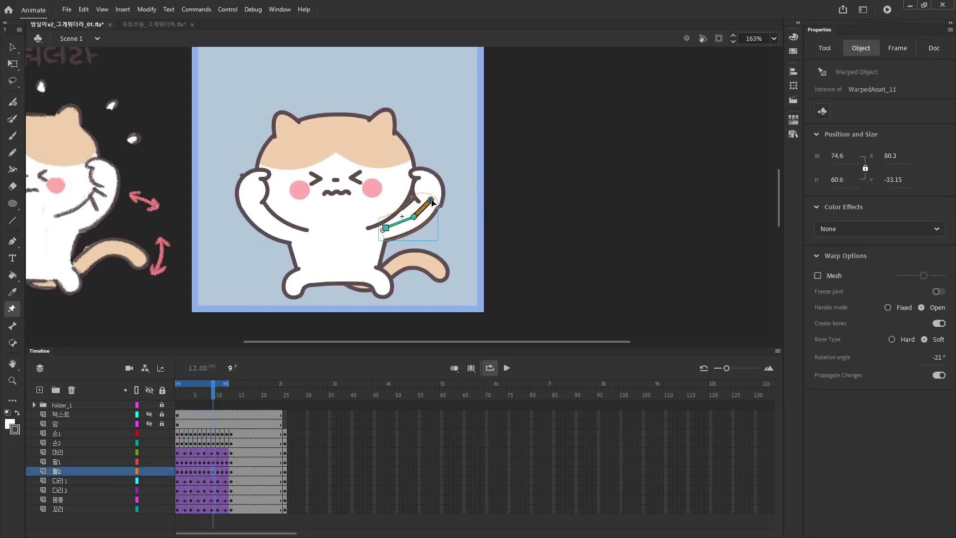
drag(432, 200, 435, 202)
click(241, 204)
key(v)
Step: Move and rotate hands 손1 and 손2 onto the spread arms at frame 9
click(247, 190)
mouse_move(240, 204)
mouse_down()
mouse_move(231, 204)
mouse_move(233, 191)
mouse_up()
click(453, 173)
drag(435, 183, 440, 182)
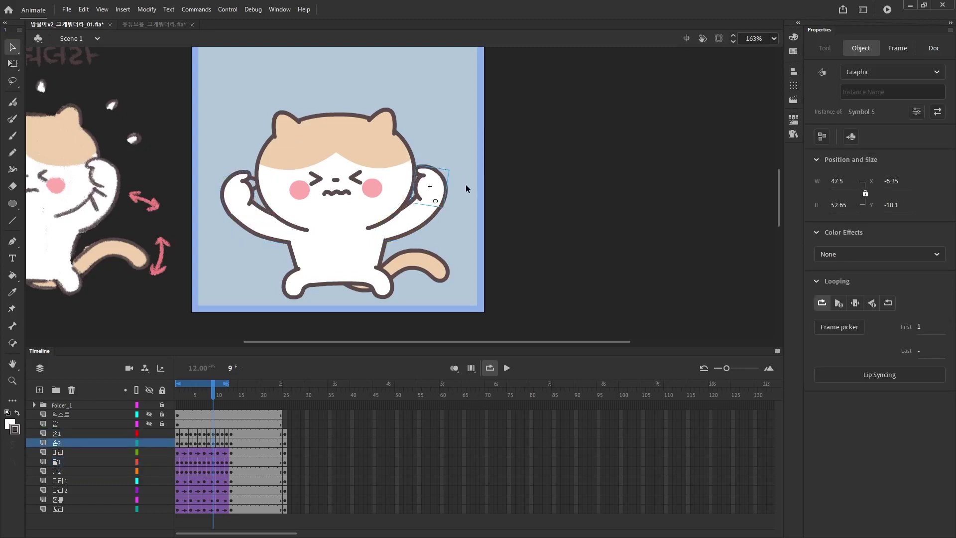
click(453, 183)
click(241, 202)
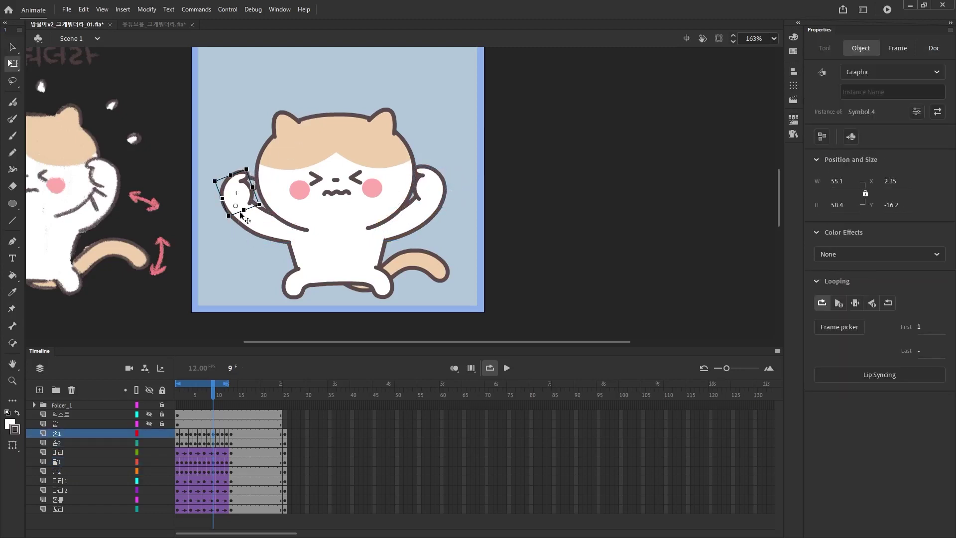
key(v)
click(241, 249)
Step: Spread arm 팔2 further outward at frame 9 and realign hand 손2 with it
click(415, 216)
key(w)
key(v)
click(462, 208)
click(439, 212)
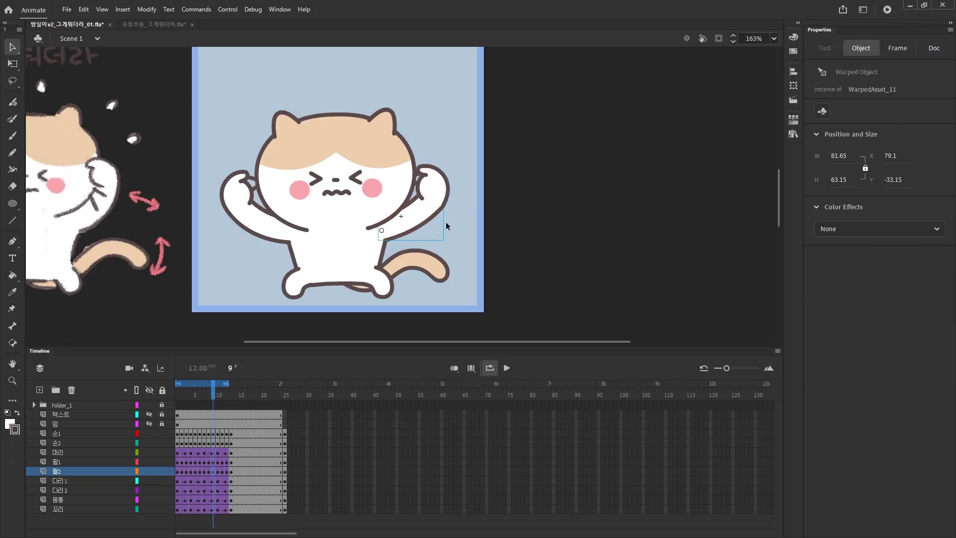
key(q)
key(v)
click(469, 159)
drag(448, 210, 421, 204)
click(432, 194)
key(q)
key(v)
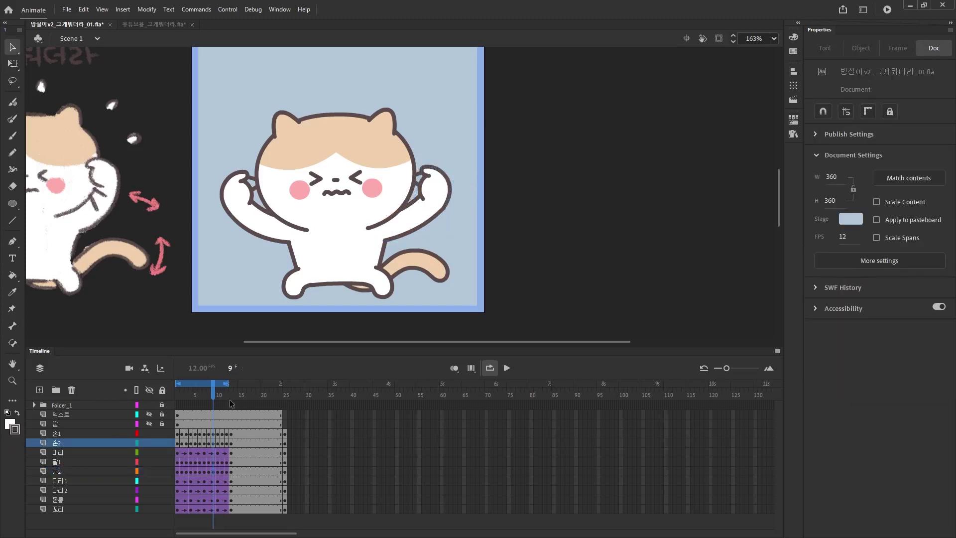
Step: Warp both arms outward at frame 11 and reposition hands 손1 and 손2 to match
drag(216, 391, 222, 390)
key(w)
click(410, 223)
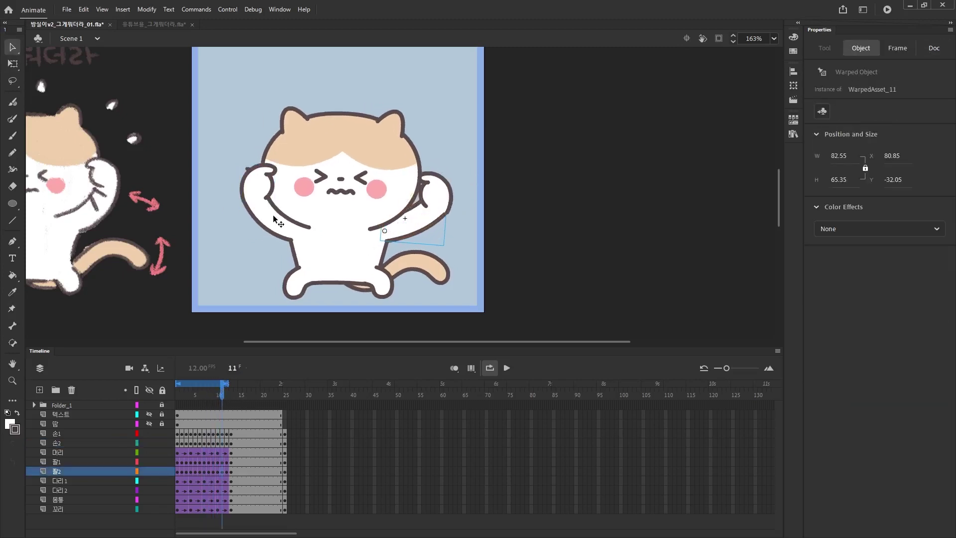
key(v)
drag(246, 180, 235, 181)
click(445, 189)
drag(448, 191, 457, 194)
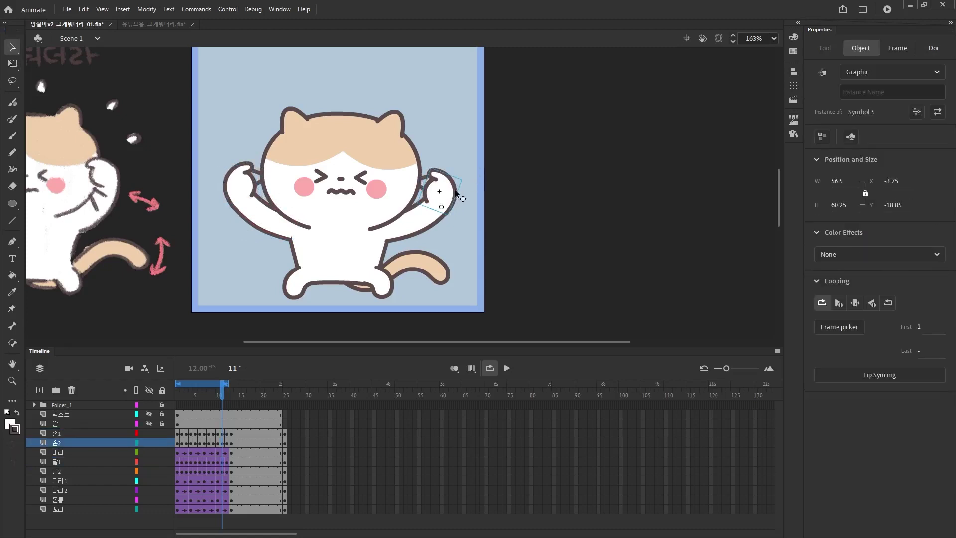
click(254, 256)
Step: Play the frame 1 to 12 loop to check the arm-swinging motion
mouse_move(222, 397)
mouse_down()
mouse_move(178, 394)
mouse_move(242, 393)
mouse_move(231, 397)
mouse_up()
key(Return)
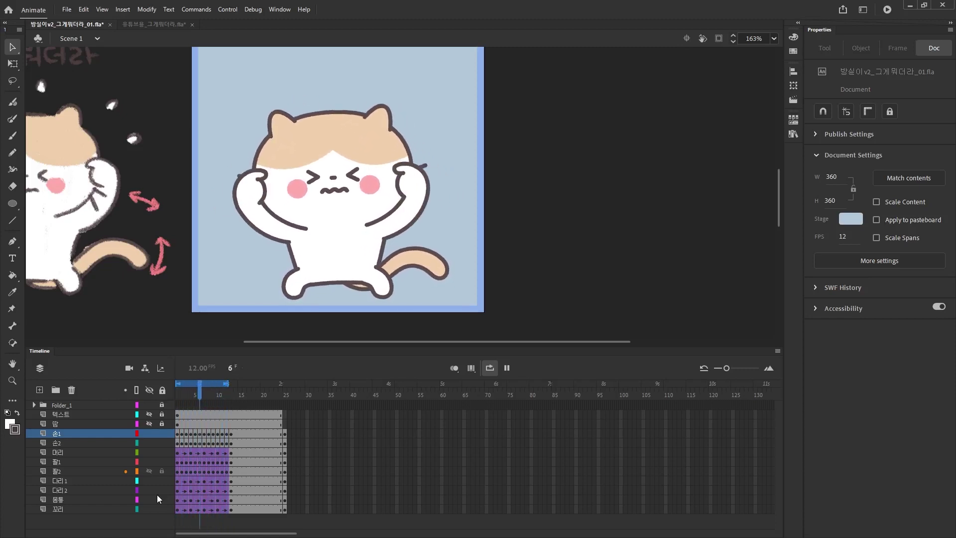
key(Return)
drag(440, 192, 506, 196)
key(Return)
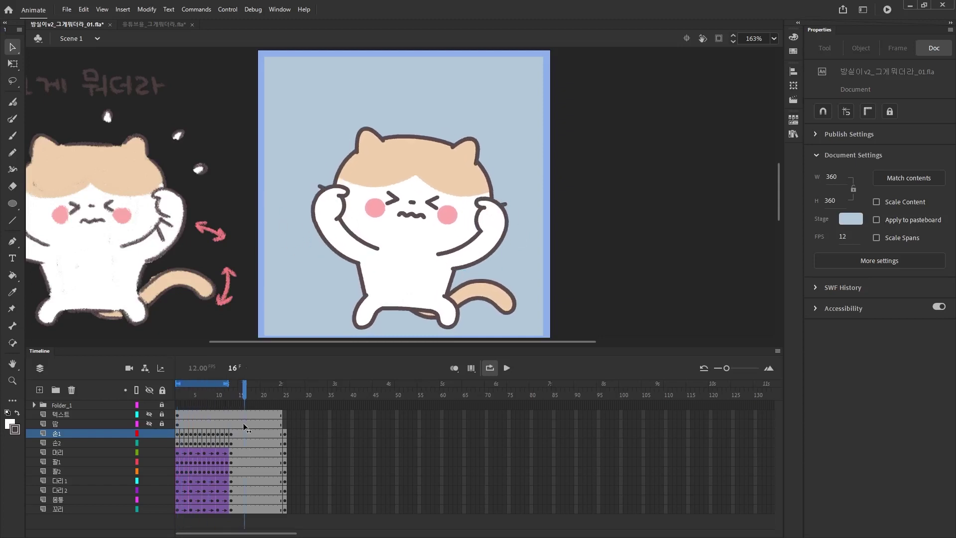
key(Return)
Step: Fit leg 다리2 to the body at frame 7 with Asset Warp and compare the legs in the neighbouring frames
scroll(449, 340, up, 4)
click(414, 244)
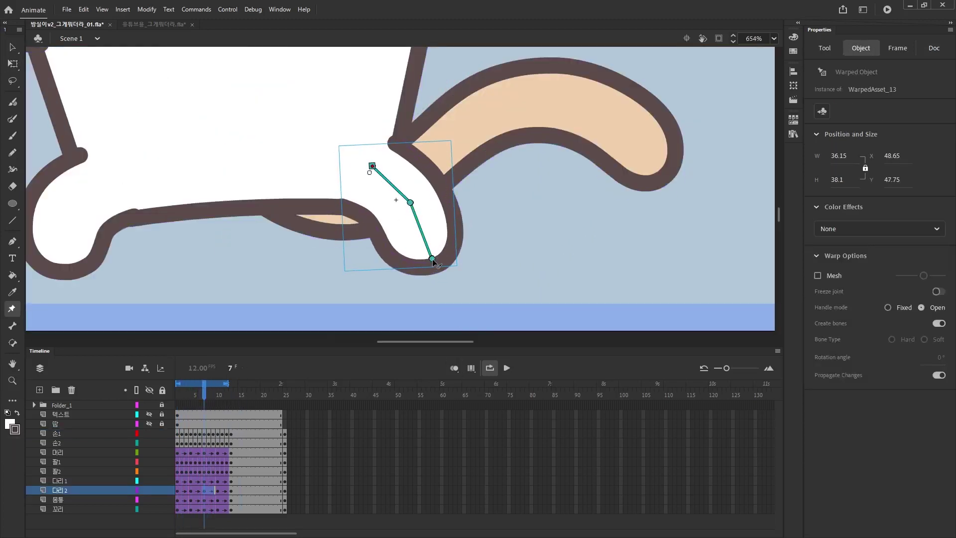
key(v)
click(376, 306)
click(209, 402)
drag(209, 402, 236, 402)
key(q)
click(315, 224)
click(182, 396)
click(548, 234)
Step: Insert keyframes at frame 12 on layers 머리 through 꼬리 and remove the frames after 12 from all body-part layers
drag(227, 452, 226, 506)
key(F6)
click(244, 433)
click(241, 416)
drag(232, 433, 303, 508)
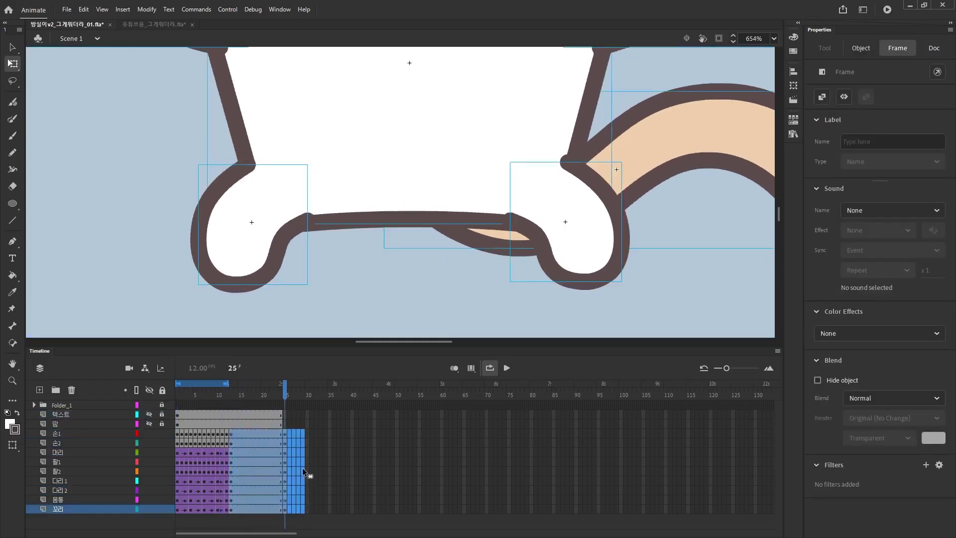
key(shift+F5)
Step: Remove frames 13 to 24 from layers 텍스트 and 땀 and lock layers 손1 through 몸통
drag(214, 396, 280, 424)
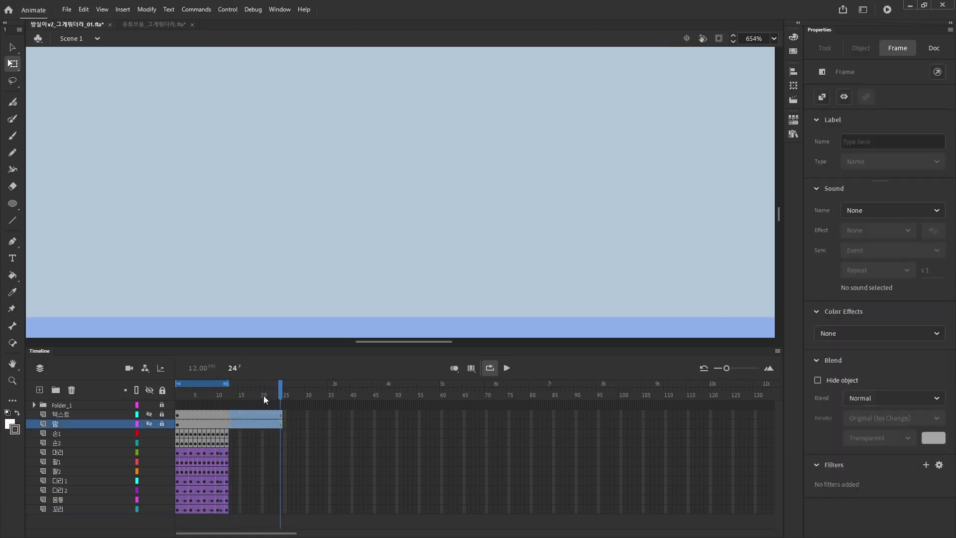
key(shift+F5)
key(ctrl+2)
drag(180, 398, 236, 400)
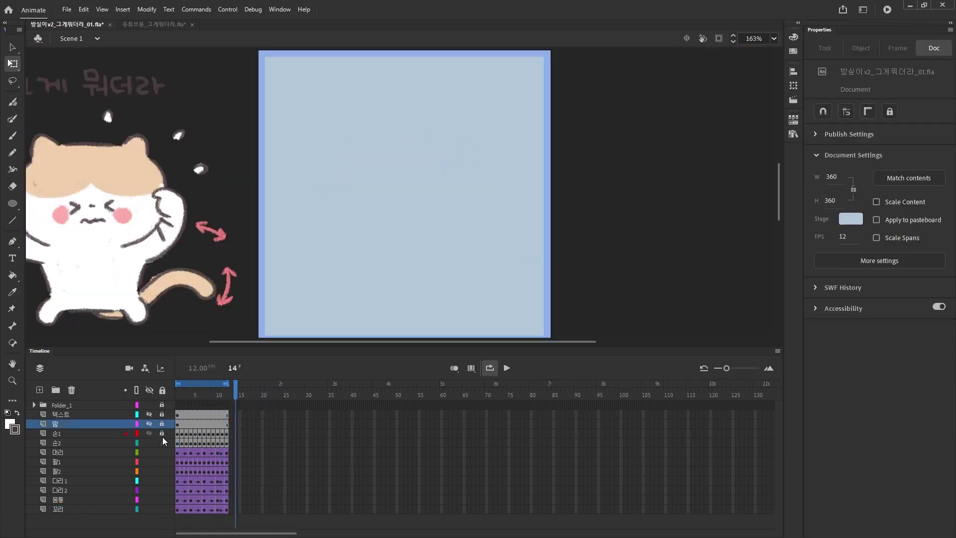
Step: Clear the existing keyframes and tweens after frame 1 on the tail layer 꼬리
drag(178, 509, 226, 509)
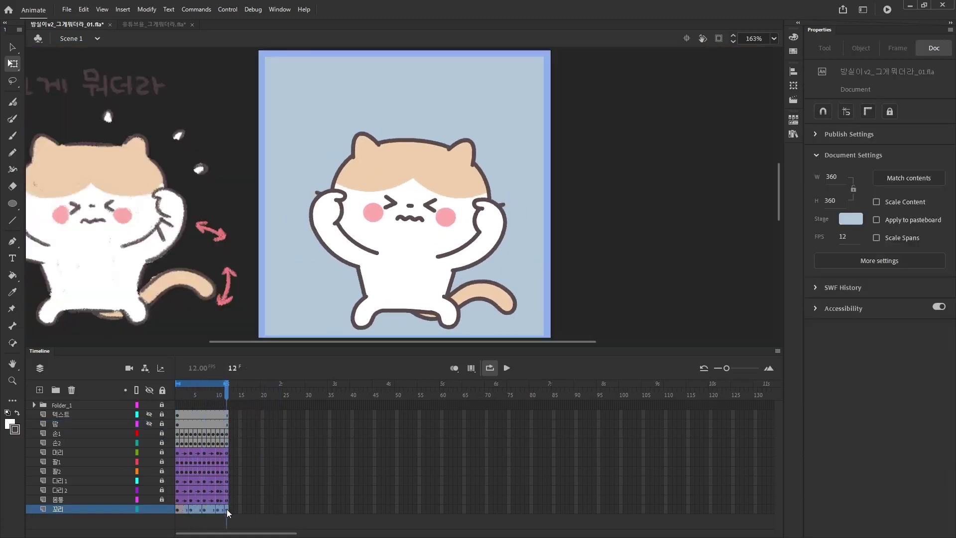
key(shift+F6)
drag(227, 397, 222, 396)
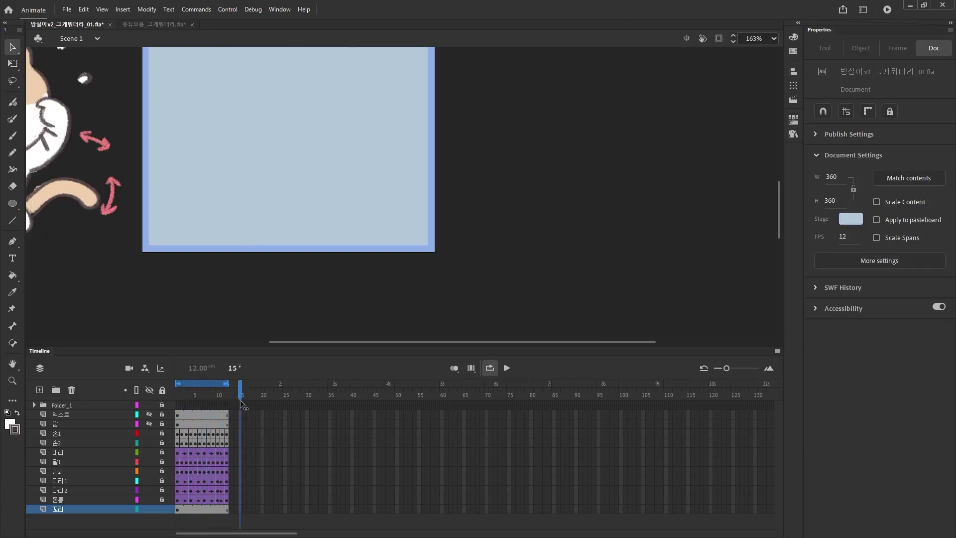
drag(244, 405, 188, 397)
Step: Insert new keyframes on tail layer 꼬리 at frames 4 and 7 and fit the tail to the body at frame 4
click(177, 509)
click(191, 510)
key(F6)
click(205, 509)
key(F6)
key(z)
alt+click(477, 217)
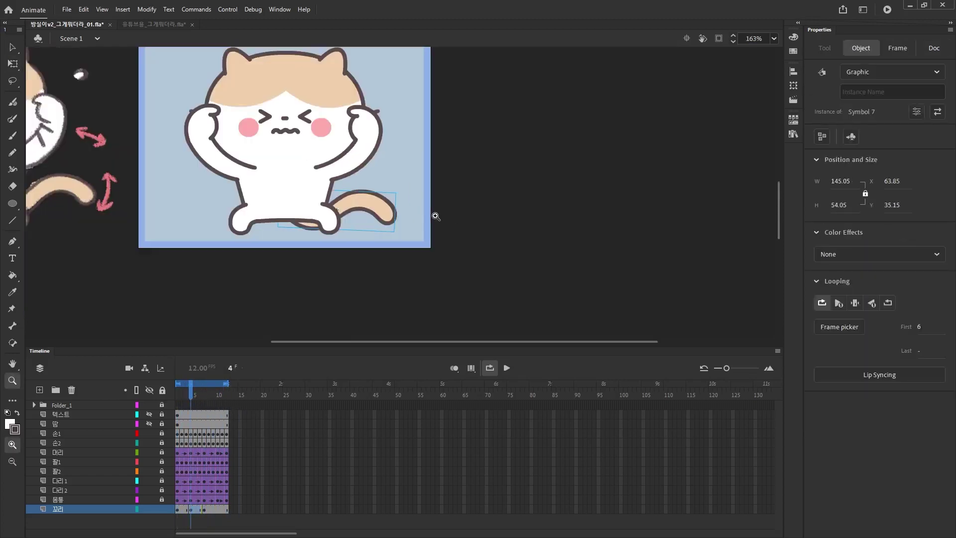
Step: Apply classic tweens along tail layer 꼬리 and give it a closing keyframe at frame 12
key(v)
drag(186, 509, 195, 509)
key(F4)
drag(191, 393, 203, 406)
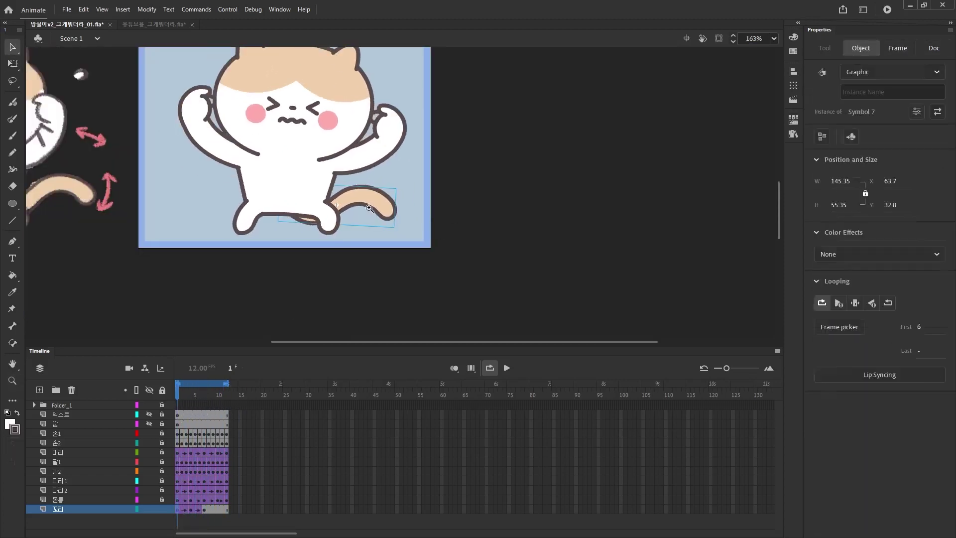
drag(177, 509, 244, 509)
click(239, 500)
click(227, 509)
key(F6)
key(shift+F5)
Step: Play the frame 1 to 12 loop to check the tail movement
click(182, 398)
key(Return)
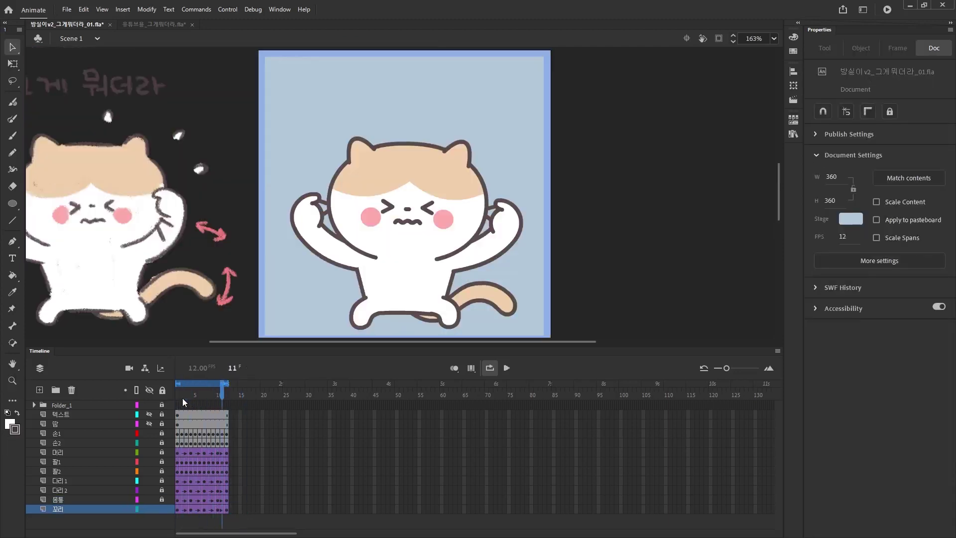
key(Return)
Step: Remove frames 13 to 24 from the guide and reference layers inside Folder_1
click(34, 404)
drag(232, 443, 278, 432)
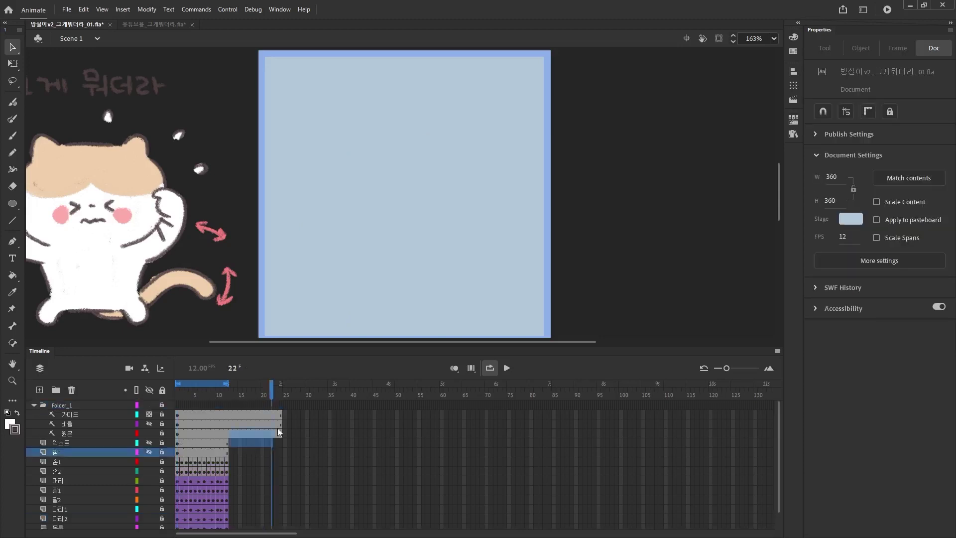
key(shift+F5)
click(34, 405)
Step: Make layer 땀 visible and editable, and extend its sweat-drop symbol to 4 frames with a keyframe at frame 3
click(149, 424)
click(162, 424)
click(177, 424)
key(period)
key(period)
key(period)
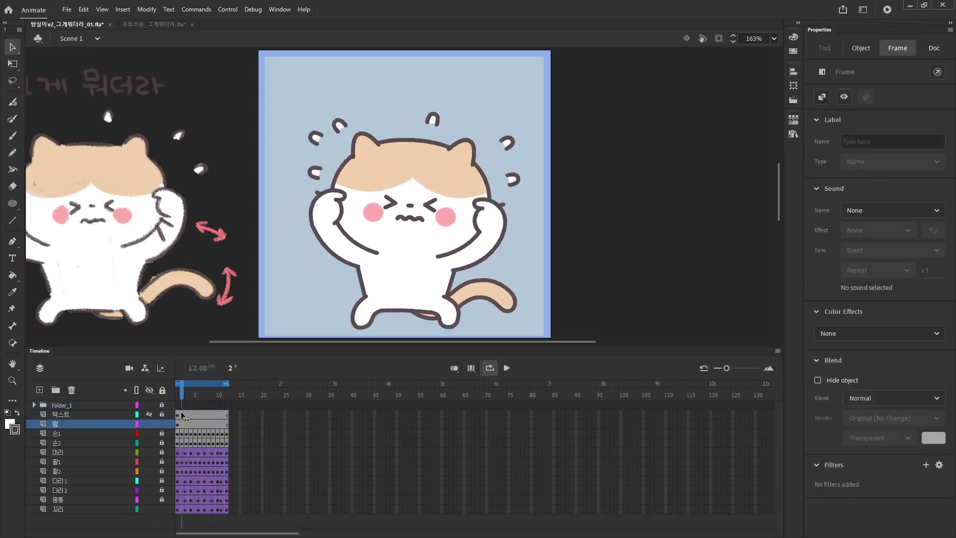
double_click(500, 145)
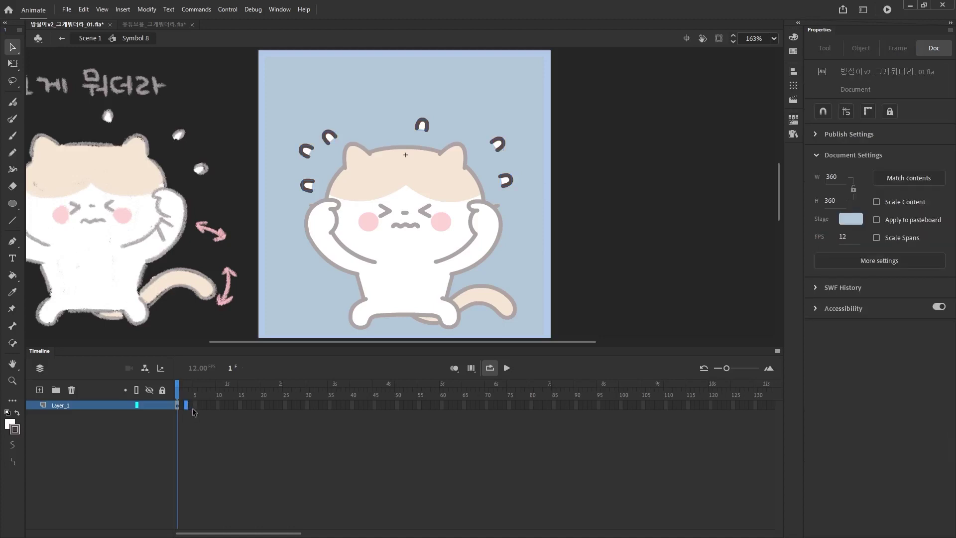
drag(193, 406, 171, 416)
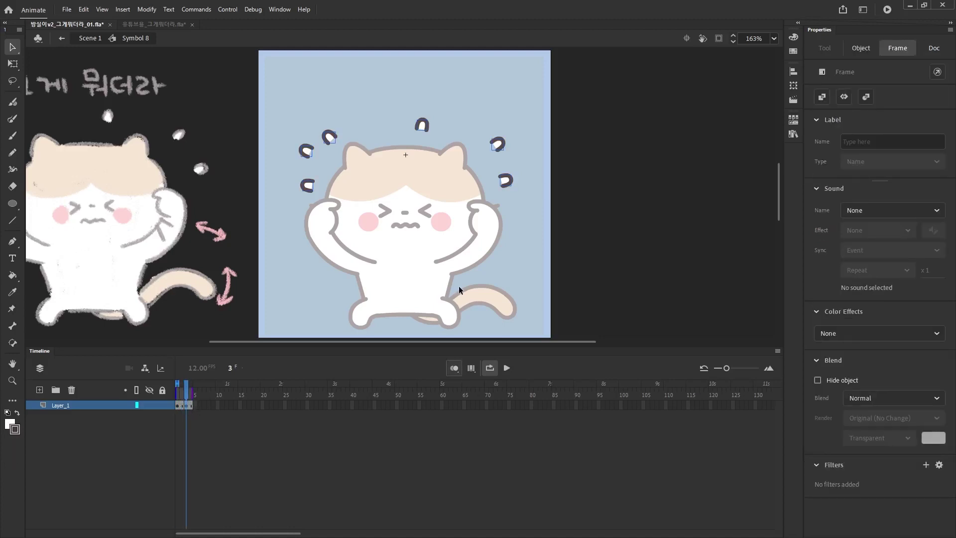
Step: At frame 3, rearrange the sweat drops left of the head into four outward drops, offset from the onion-skinned first pose
click(329, 137)
key(z)
click(437, 119)
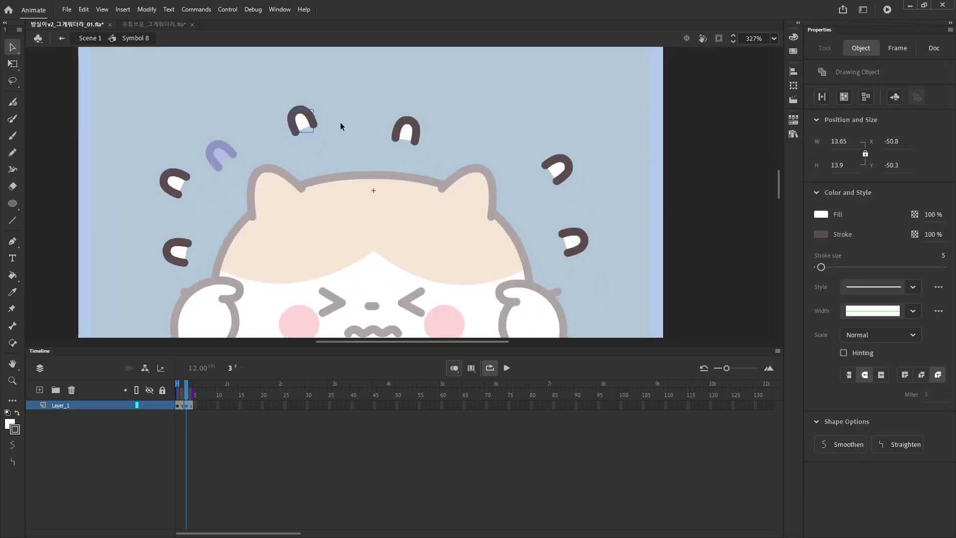
click(184, 166)
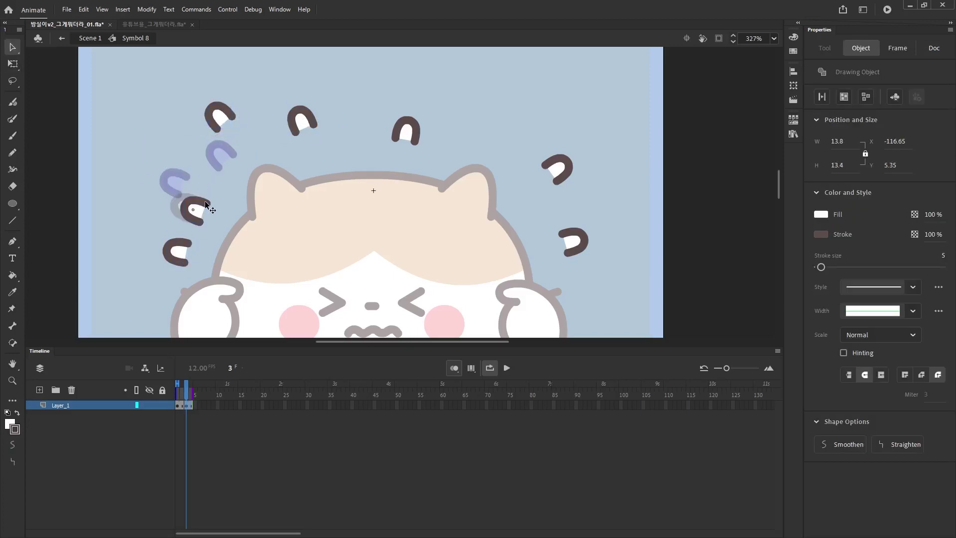
drag(180, 248, 128, 229)
Step: At frame 3, move and rotate the sweat drops right of the head into four positions offset from the first pose
click(573, 175)
drag(410, 129, 457, 118)
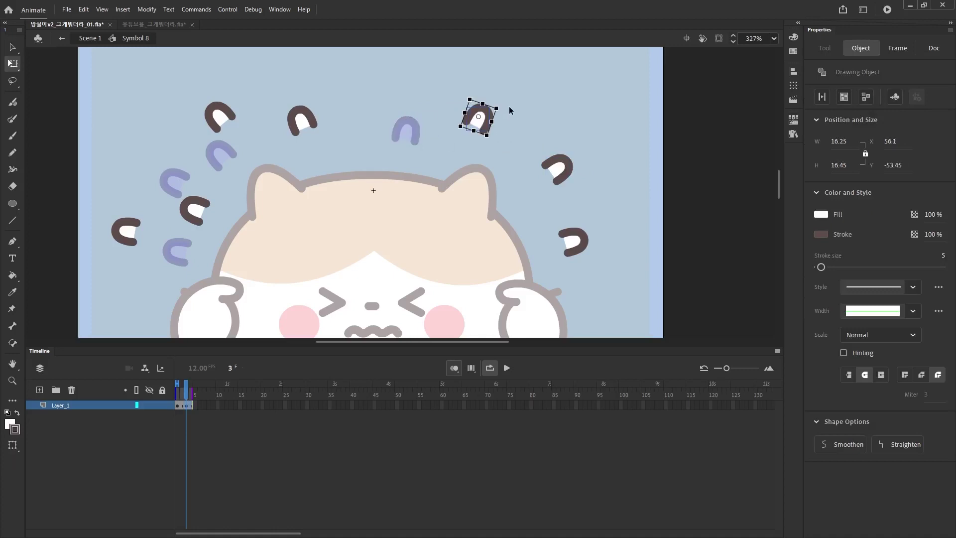
key(v)
click(567, 172)
click(588, 145)
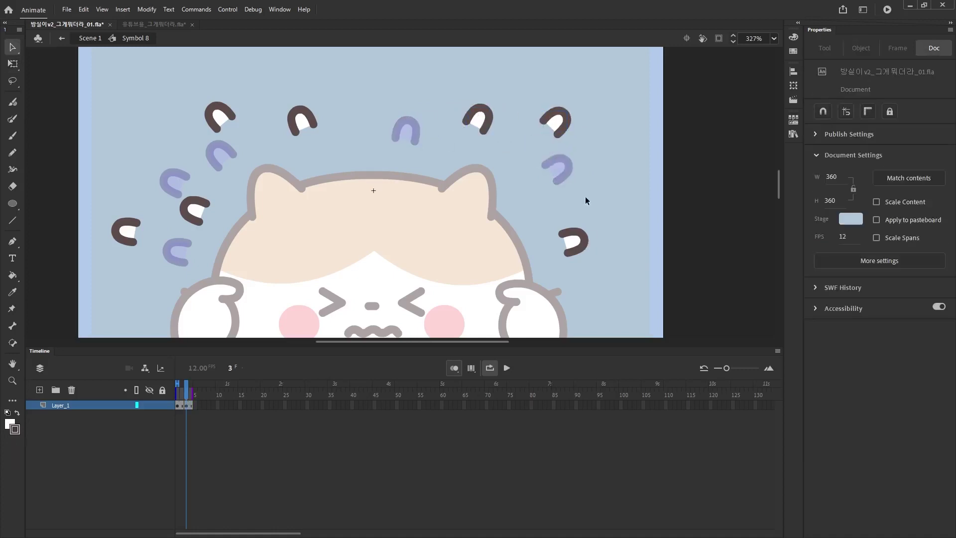
click(568, 125)
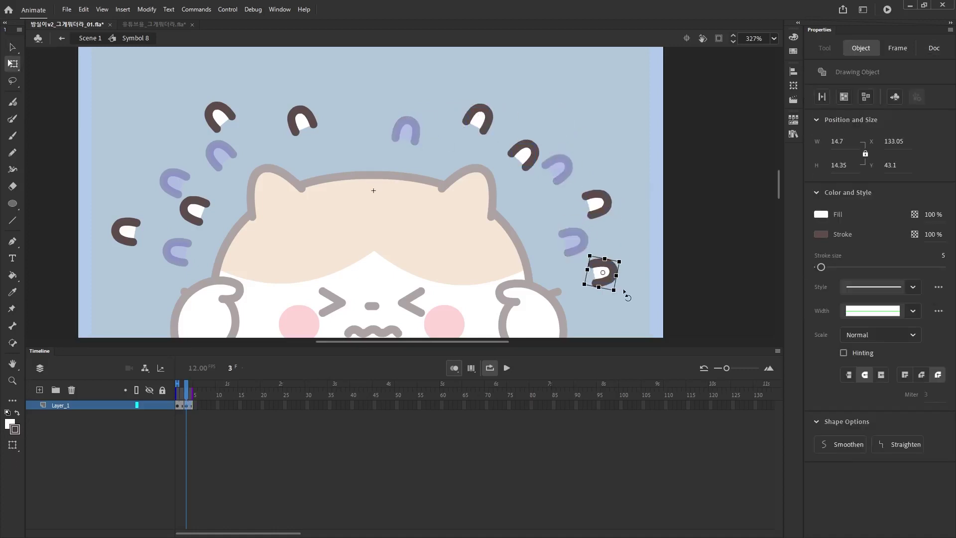
drag(602, 283, 602, 282)
Step: Fine-tune the spacing of the frame 3 sweat drops on both sides of the head
click(548, 254)
ctrl+alt+click(453, 196)
ctrl+click(349, 195)
drag(194, 229, 204, 246)
ctrl+alt+click(515, 270)
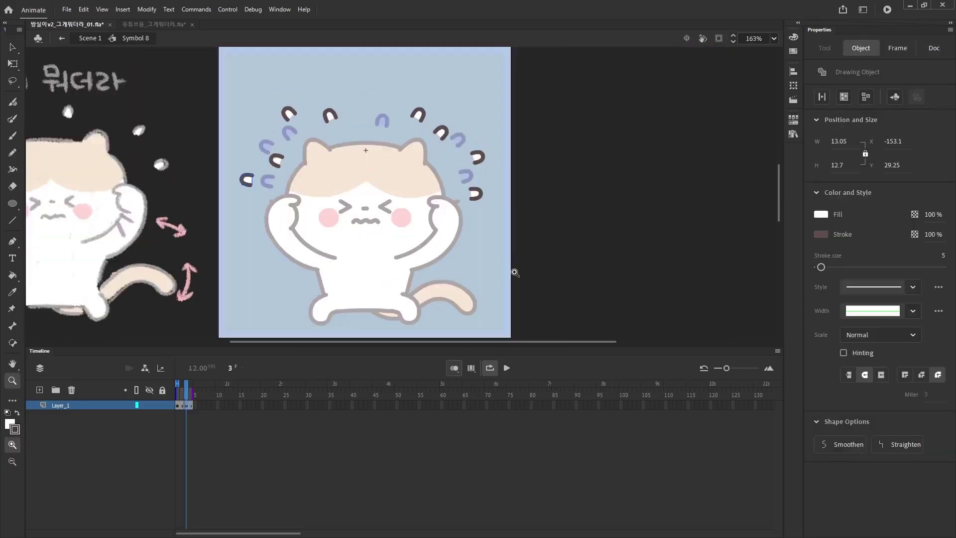
ctrl+click(425, 141)
drag(400, 151, 404, 138)
ctrl+alt+click(450, 166)
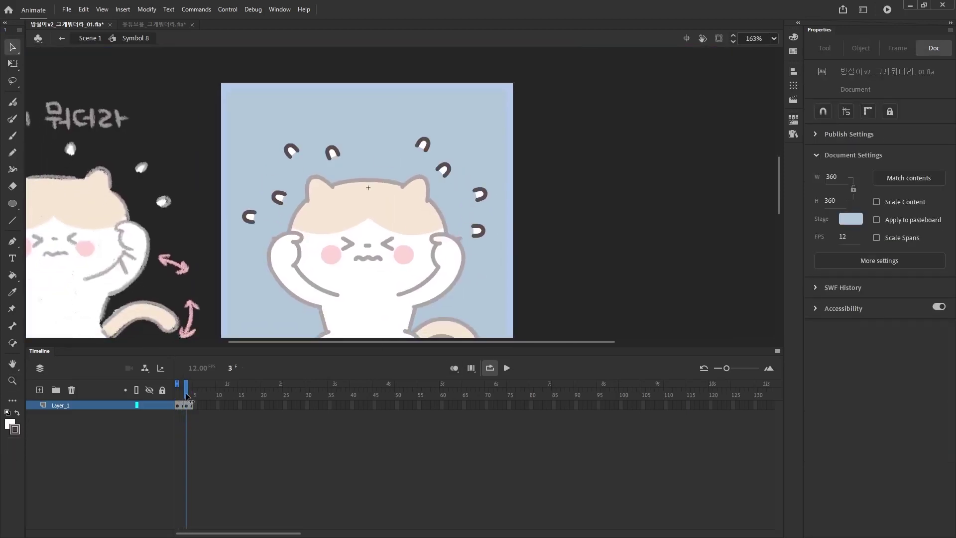
Step: Return to the main scene and play and scrub the loop to check the sweat-drop animation
double_click(395, 284)
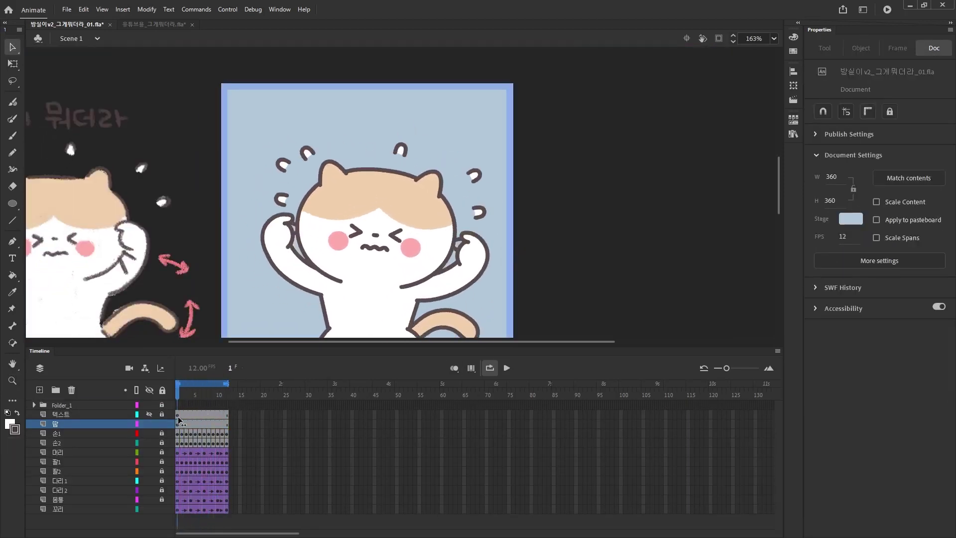
key(ctrl+1)
key(Return)
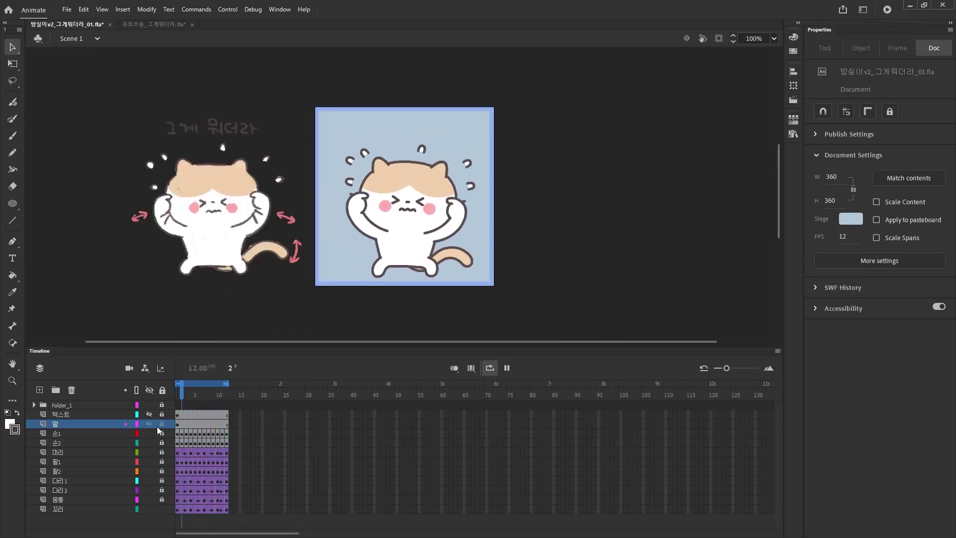
key(Return)
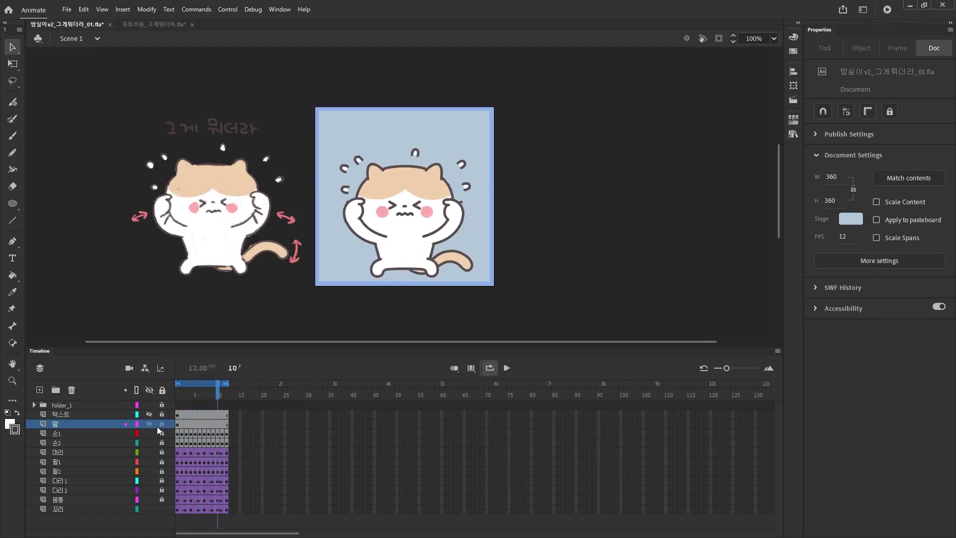
click(186, 400)
drag(201, 402, 223, 401)
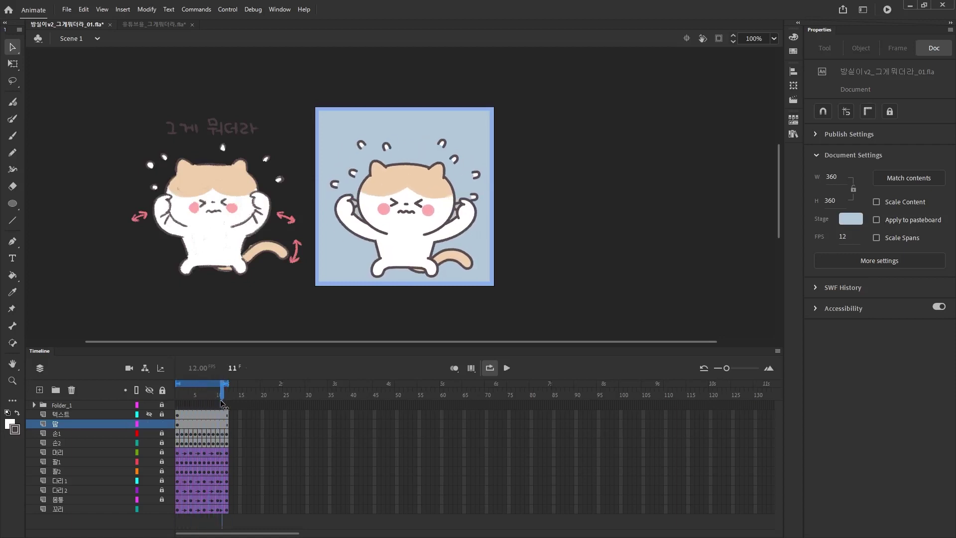
Step: Unlock arm layers 팔1 and 팔2 and inspect where the arms join the body at frame 1
drag(162, 462, 162, 471)
key(z)
click(401, 222)
key(v)
click(322, 211)
click(391, 229)
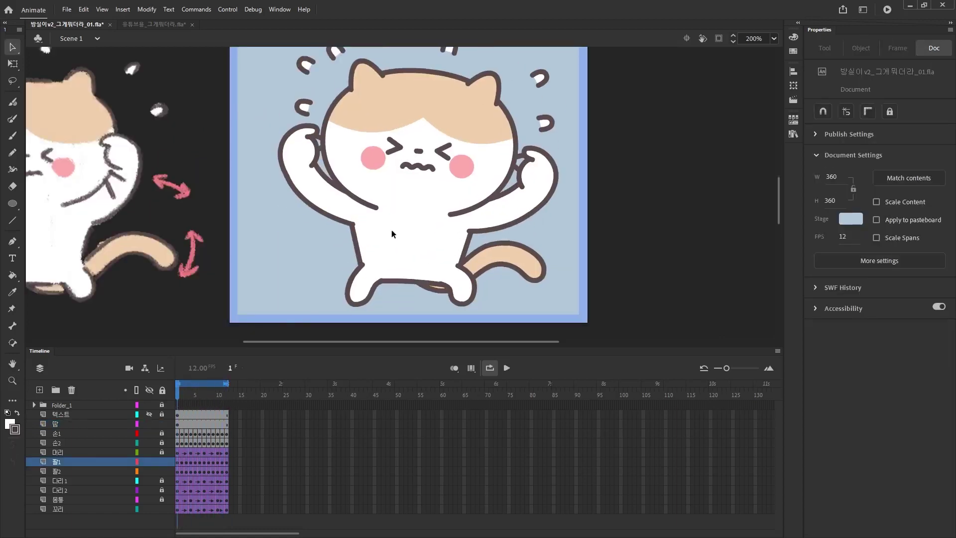
click(496, 222)
click(348, 285)
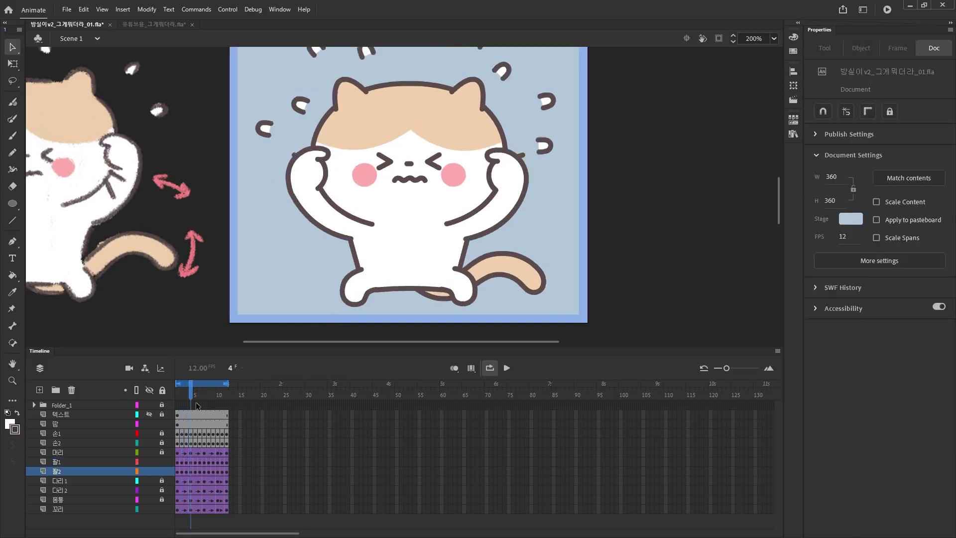
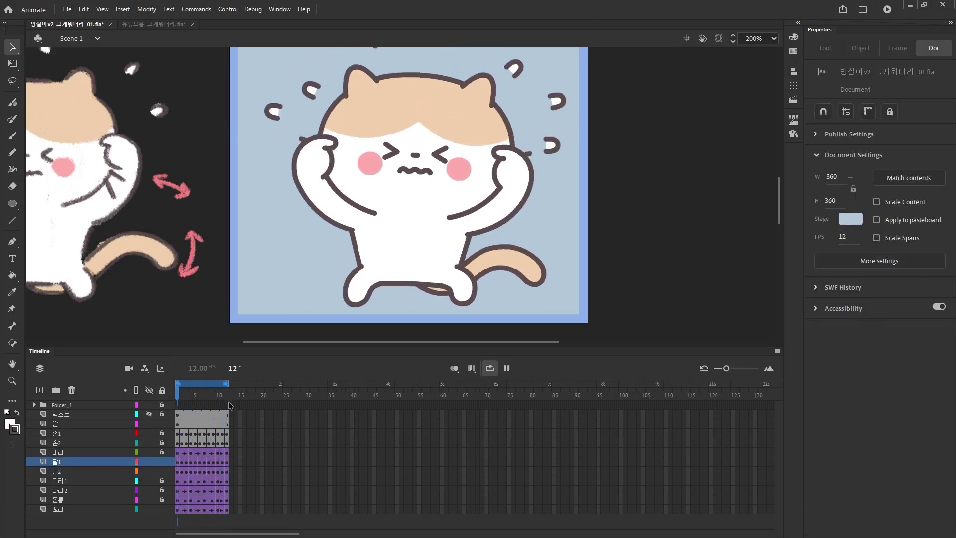
Step: Select arm 팔2 at frames 2, 3, 5 and 7 to examine its position against the body
click(195, 397)
drag(195, 397, 182, 398)
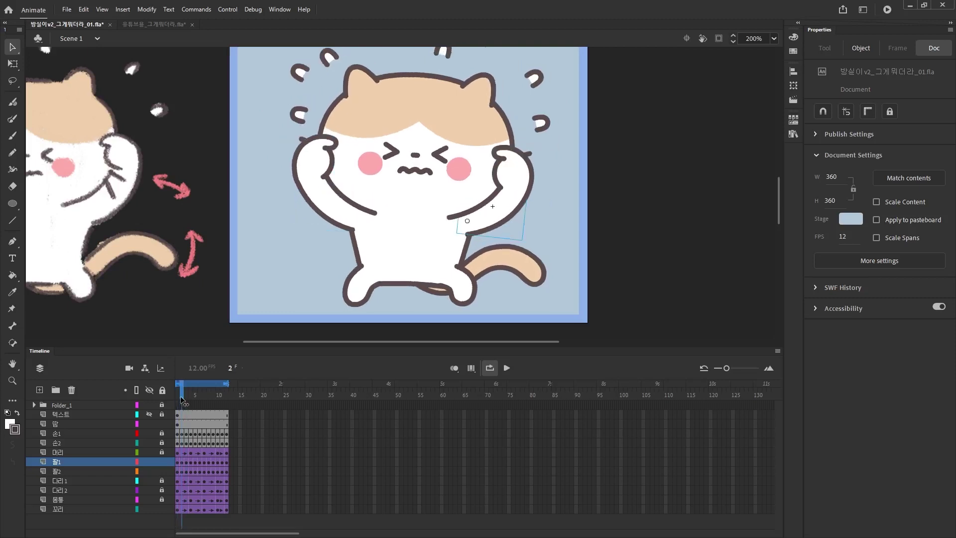
click(487, 220)
click(185, 396)
click(186, 396)
click(497, 220)
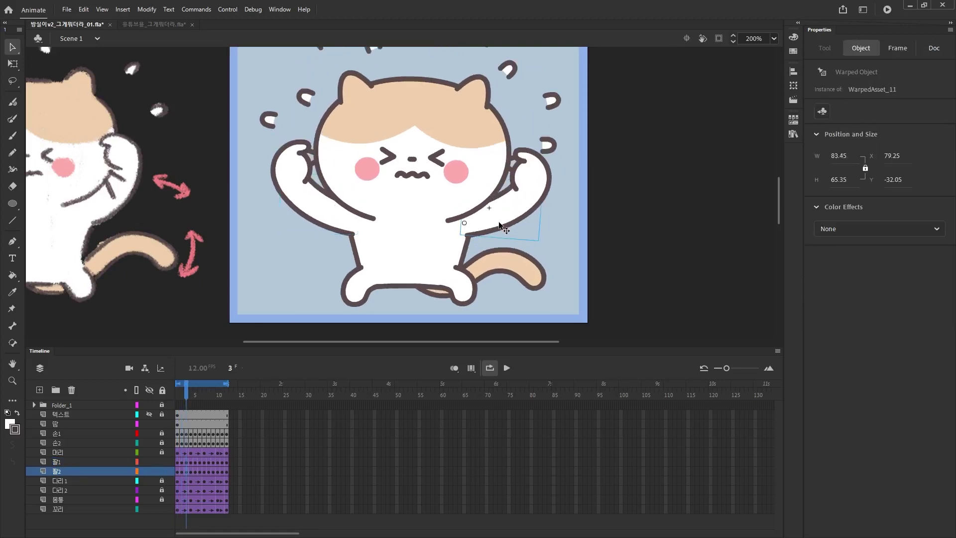
click(196, 393)
click(493, 214)
click(205, 391)
click(493, 214)
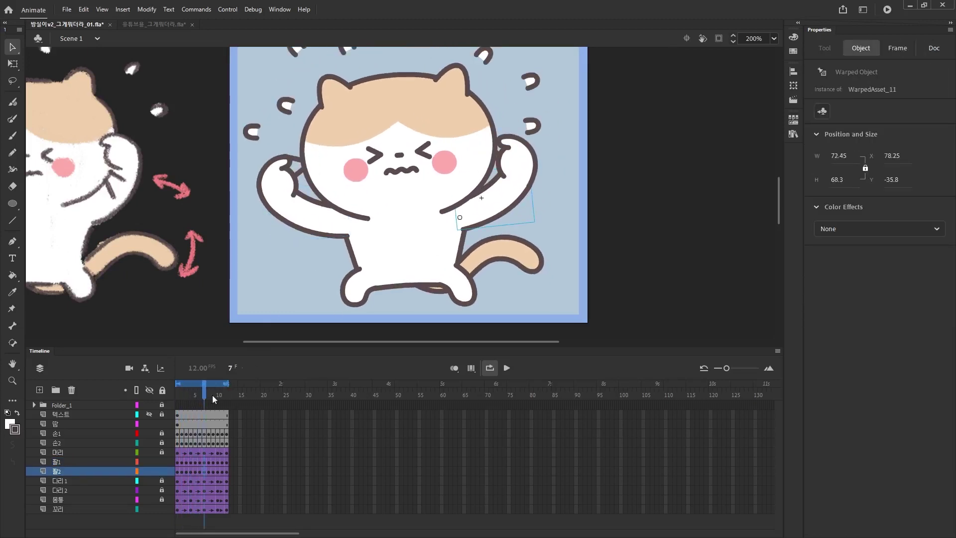
Step: Play the whole loop and view it at 100% to check the combined arm, tail and sweat motion
click(321, 264)
click(223, 396)
key(Return)
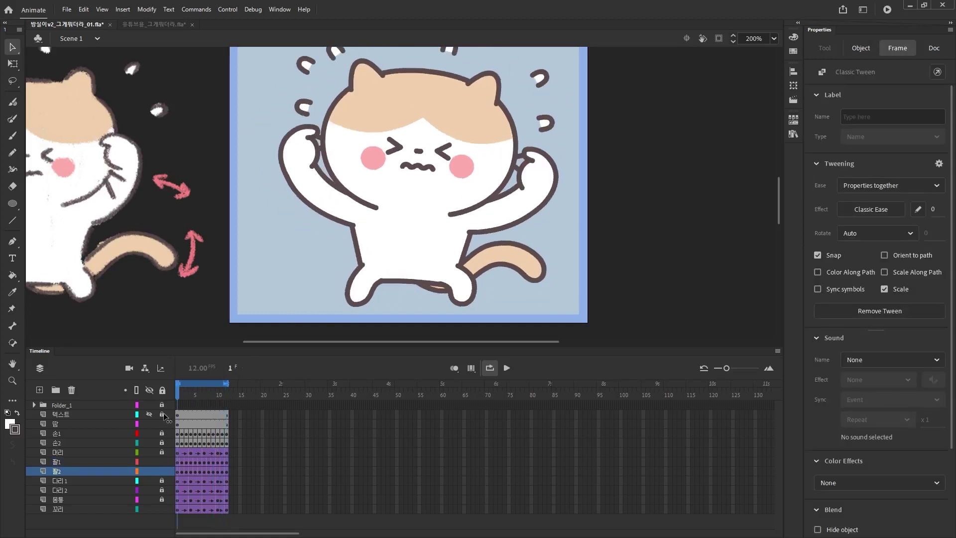
key(ctrl+1)
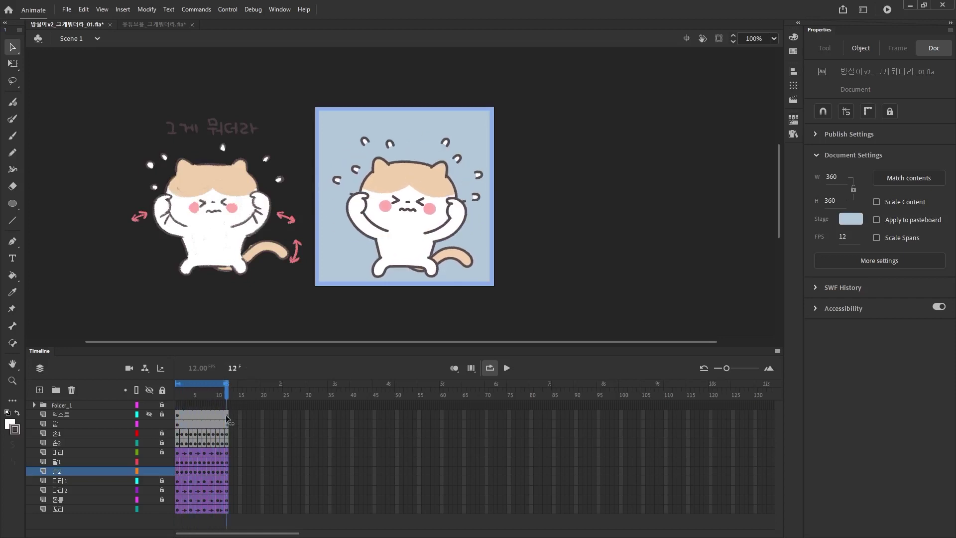
Step: Show caption layer 텍스트 and open its symbol at a blank keyframe on frame 3 of Layer_11
click(155, 413)
key(ctrl+e)
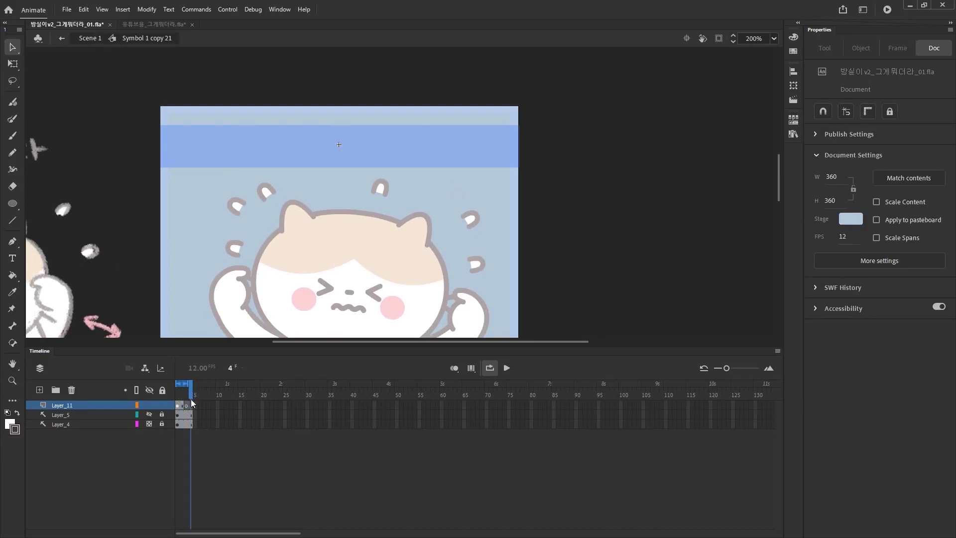
click(186, 405)
Step: Trace the caption 그게 뭐더라 in dark brown over its onion-skinned version at frame 3, using the Classic Brush at size 5
key(b)
click(821, 142)
click(659, 250)
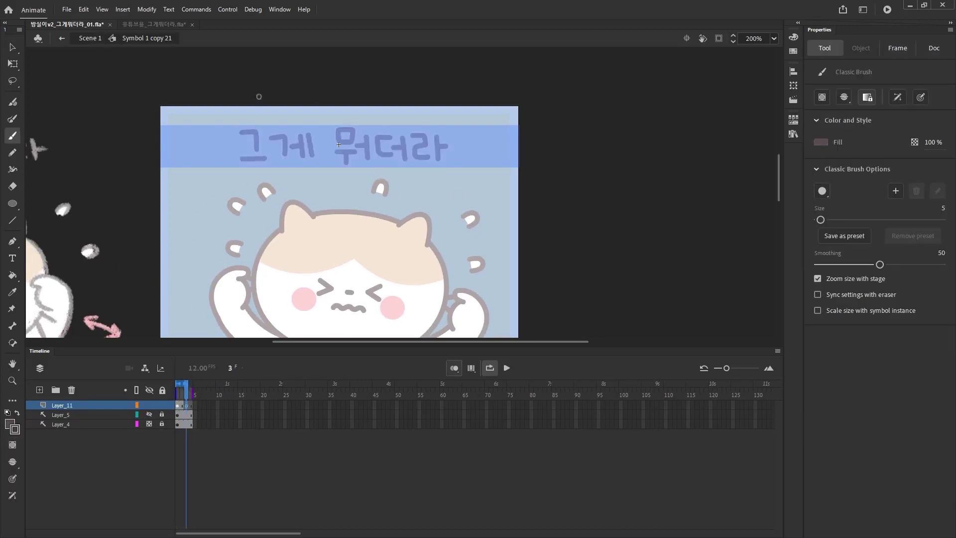
key(ctrl+z)
key(ctrl+=)
drag(255, 130, 259, 150)
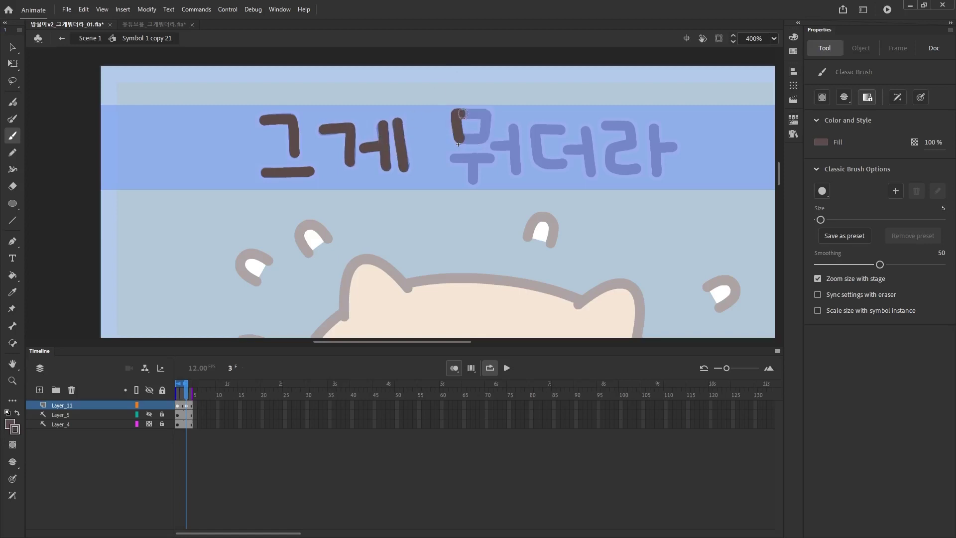
mouse_move(468, 140)
mouse_down()
mouse_move(490, 122)
mouse_move(455, 157)
mouse_up()
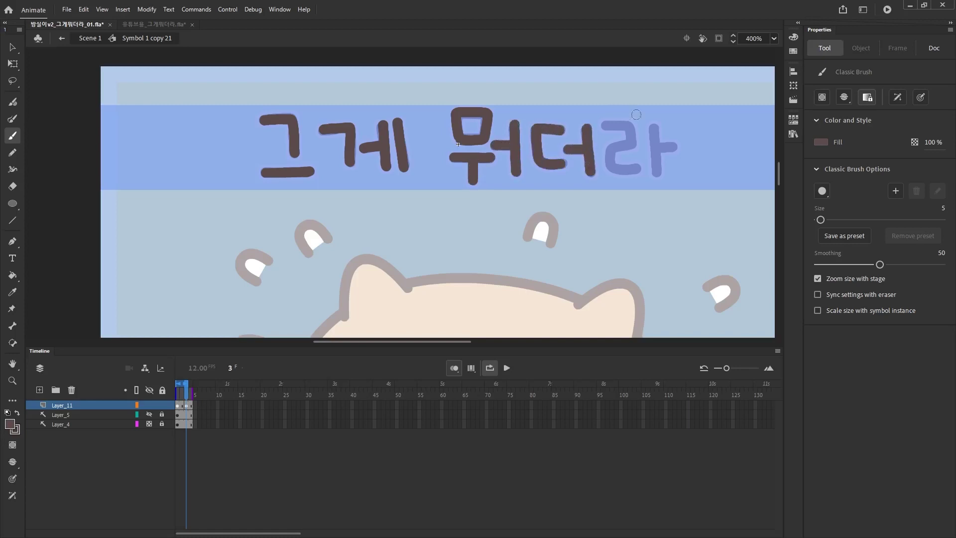
drag(660, 148, 660, 148)
Step: Apply the white Glow filter to the caption keyframe at frame 3 of Layer_11
key(ctrl+minus)
key(v)
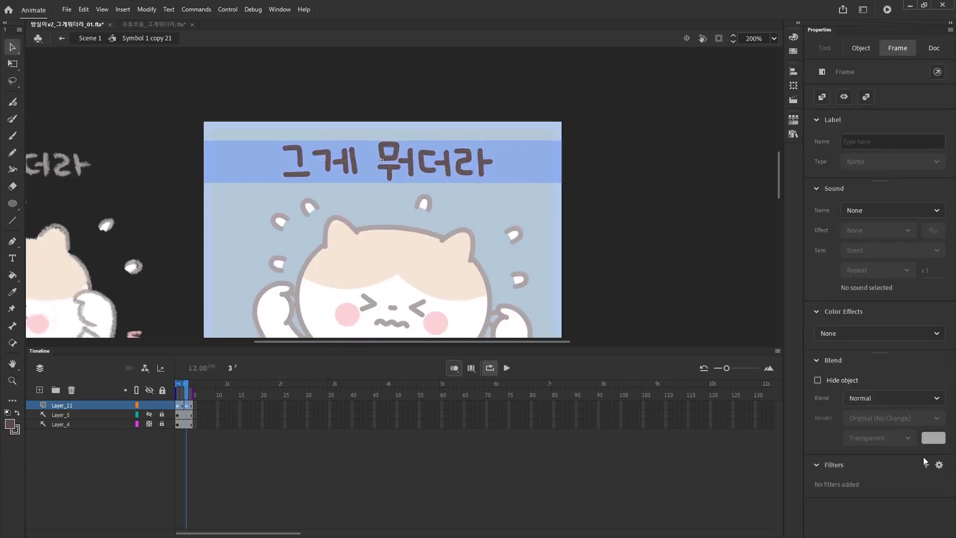
click(186, 404)
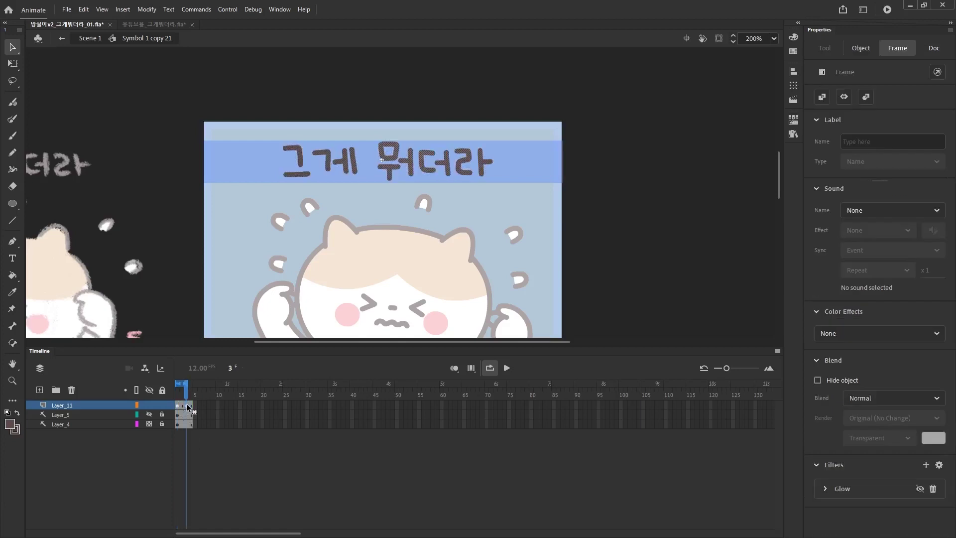
click(185, 397)
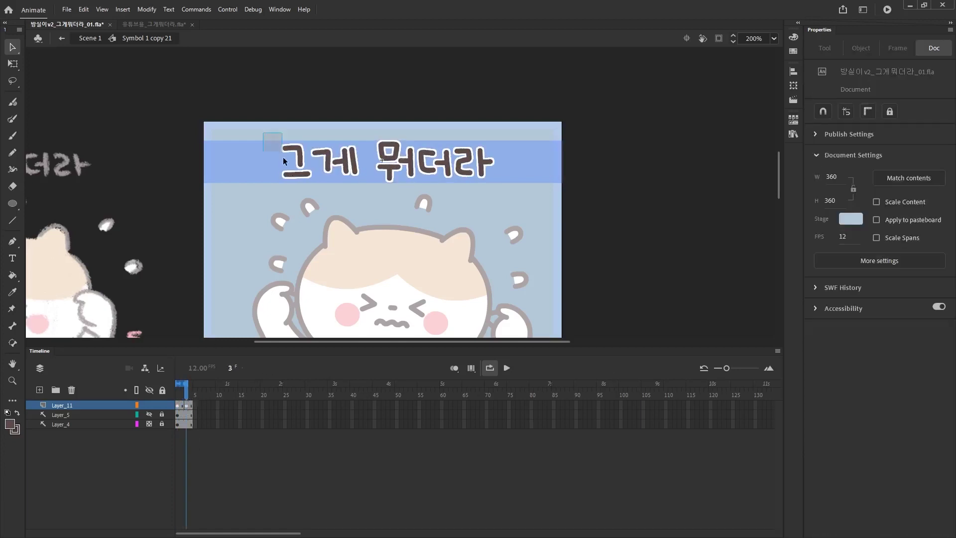
Step: Select the strokes of the last letter 라 in the frame 3 caption for adjustment
click(382, 170)
click(508, 134)
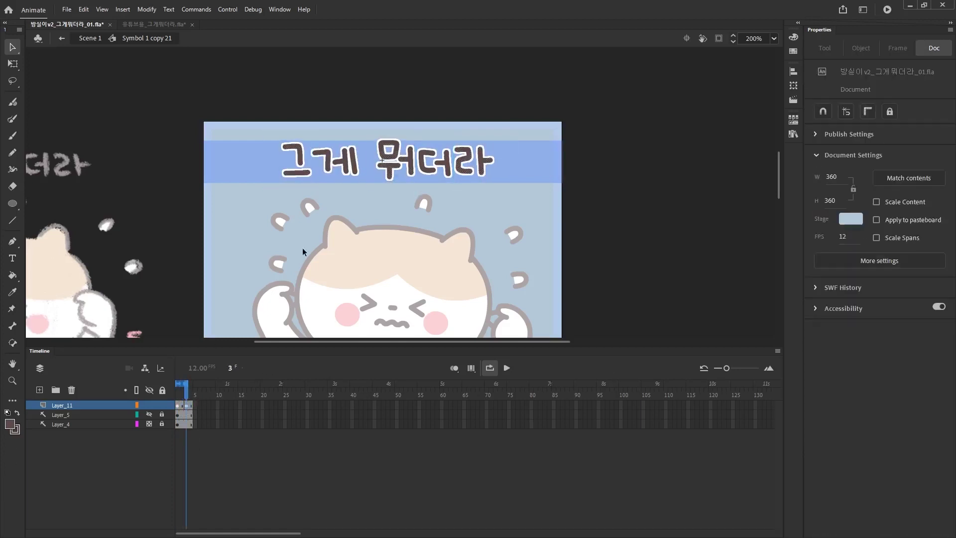
drag(504, 139, 456, 176)
click(186, 404)
click(510, 130)
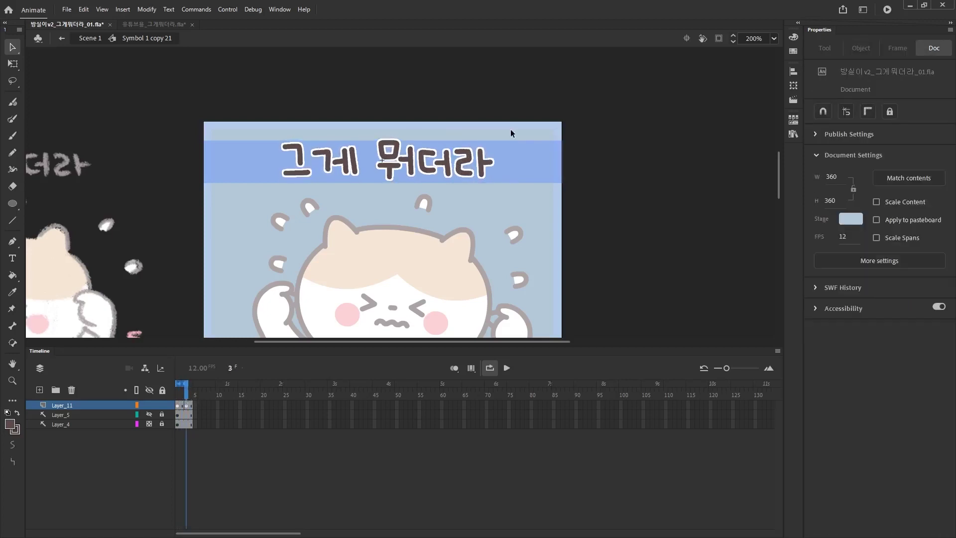
drag(510, 129, 455, 182)
ctrl+click(455, 189)
Step: Adjust the ㄷ and ㅓ strokes of the letter 더 in the frame 3 caption with Free Transform
click(428, 162)
key(q)
key(ctrl+equal)
click(234, 172)
key(q)
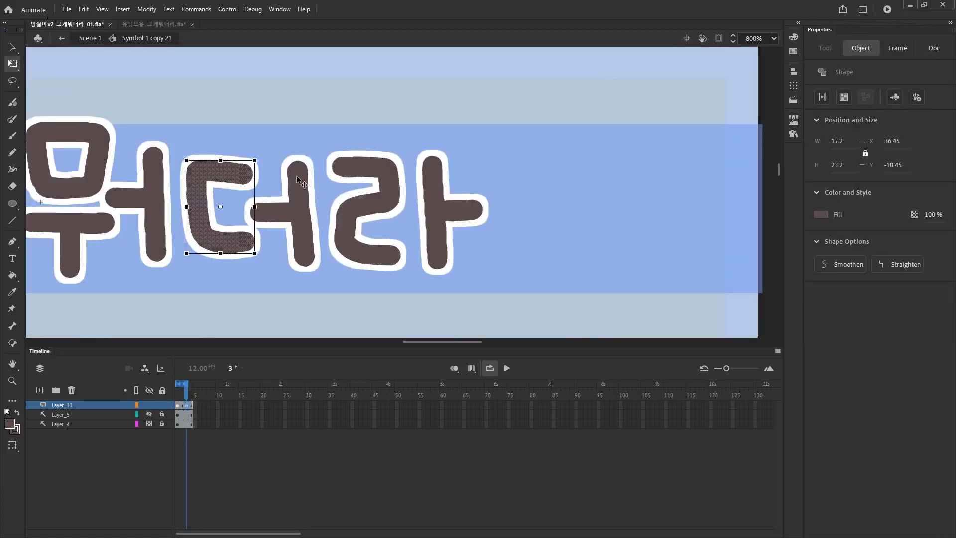
click(297, 175)
click(323, 142)
ctrl+alt+click(324, 142)
drag(320, 160, 381, 142)
Step: Compare the caption at frames 3 and 4 and fine-tune the strokes of 그, 라 and 더
mouse_move(186, 394)
mouse_down()
mouse_move(177, 397)
mouse_move(191, 397)
mouse_up()
click(188, 396)
click(171, 234)
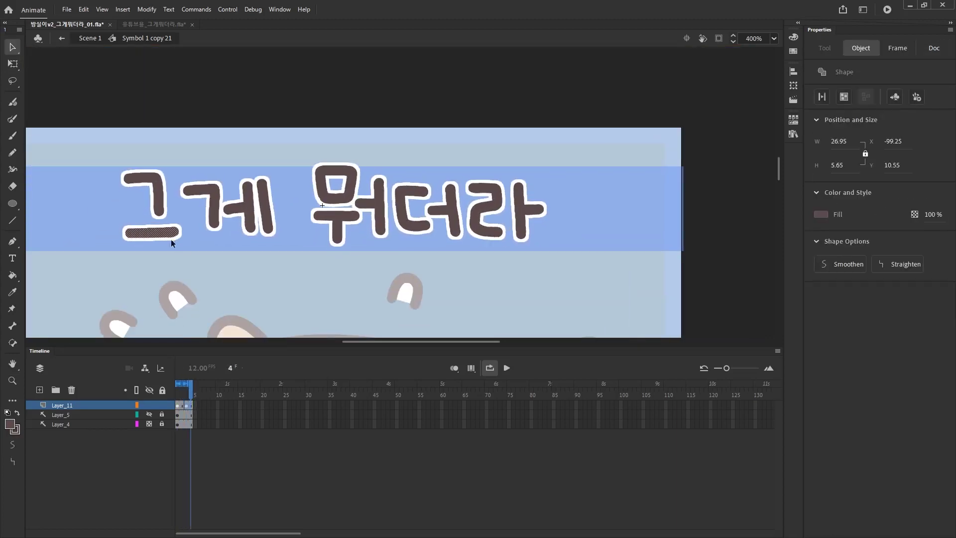
click(187, 396)
click(191, 397)
click(520, 209)
key(q)
click(191, 397)
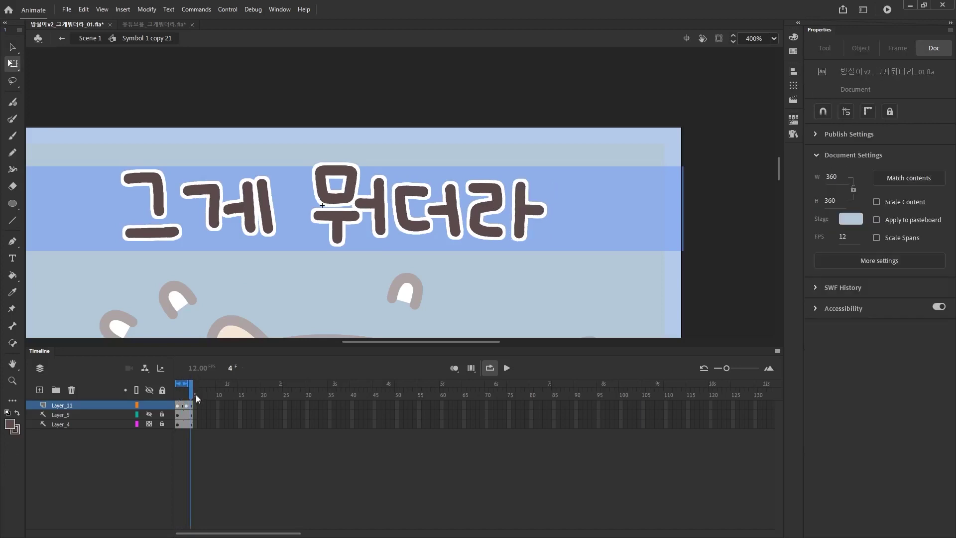
click(451, 219)
click(188, 396)
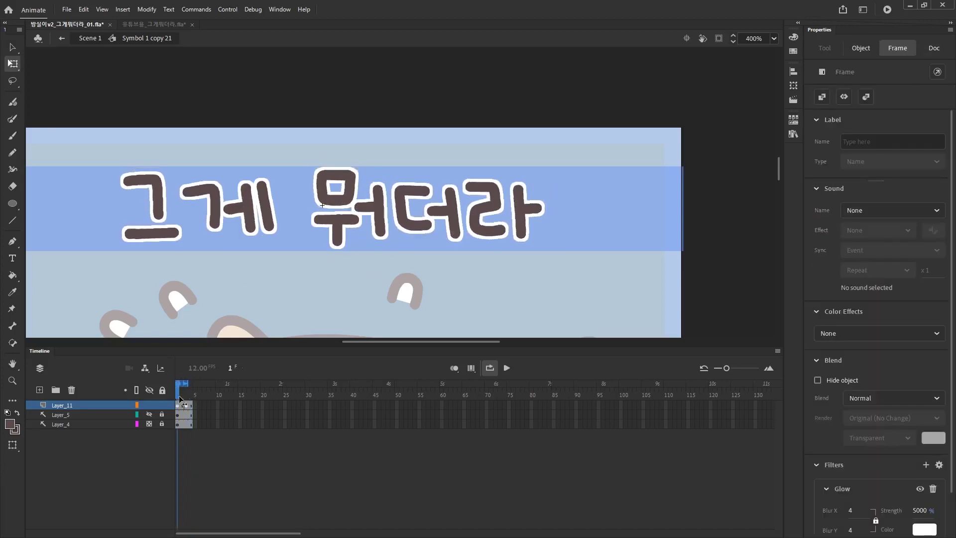
Step: Nudge the lower ㅜ stroke of 뭐 slightly in the caption at frame 4
click(191, 397)
click(336, 219)
scroll(321, 261, up, 1)
drag(405, 235, 407, 231)
Step: Compare the caption at frames 2 and 3 and refine the placement of the ㅜ stroke of 뭐 at frame 3
key(z)
alt+click(394, 235)
click(182, 395)
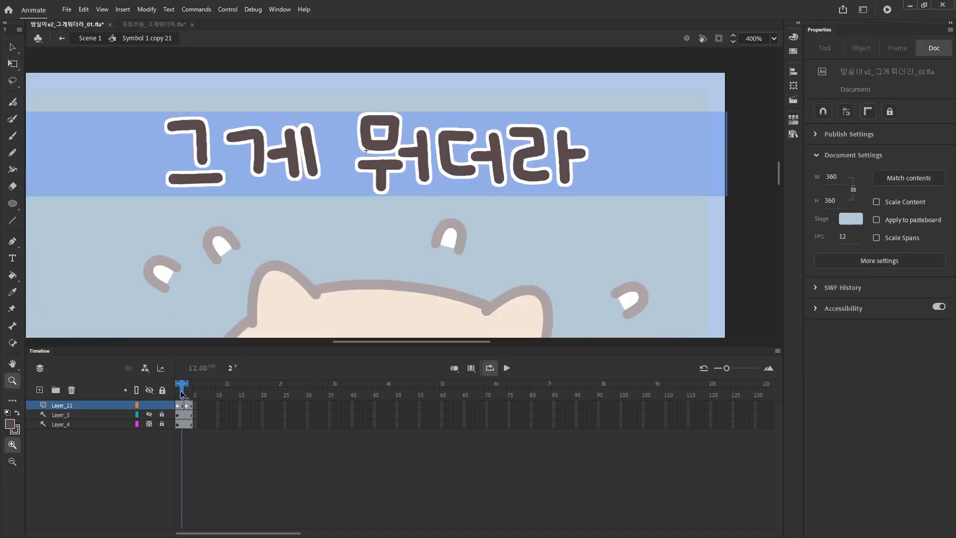
click(187, 393)
click(183, 393)
click(187, 393)
click(384, 183)
key(v)
click(403, 195)
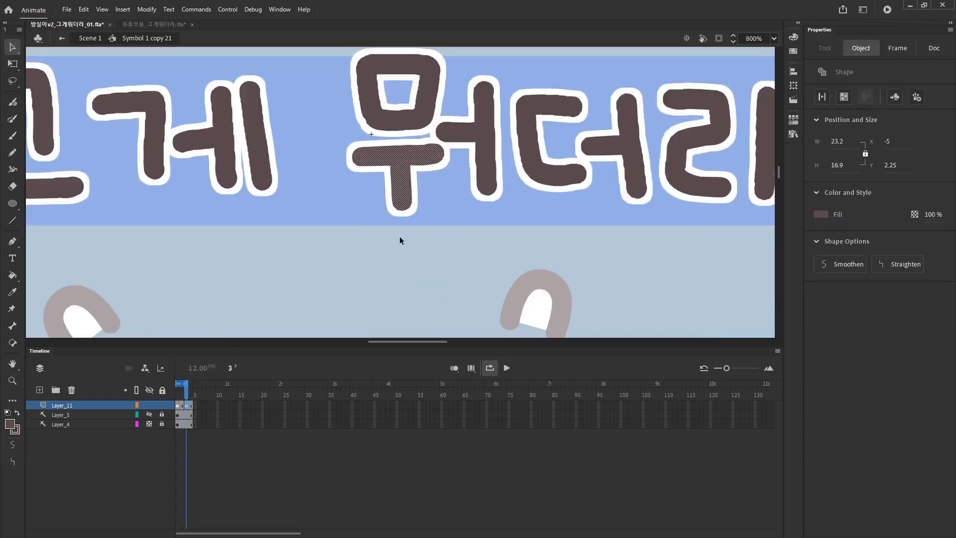
click(400, 236)
Step: Return to Scene 1 and play the whole loop at 100% to check the caption with the cat and sweat drops
key(ctrl+2)
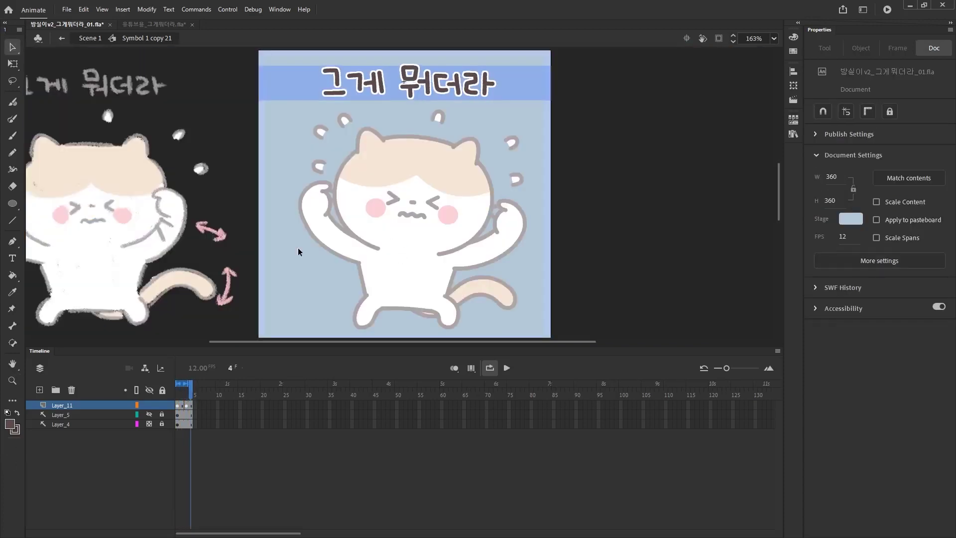
double_click(297, 252)
key(period)
key(period)
key(period)
click(192, 397)
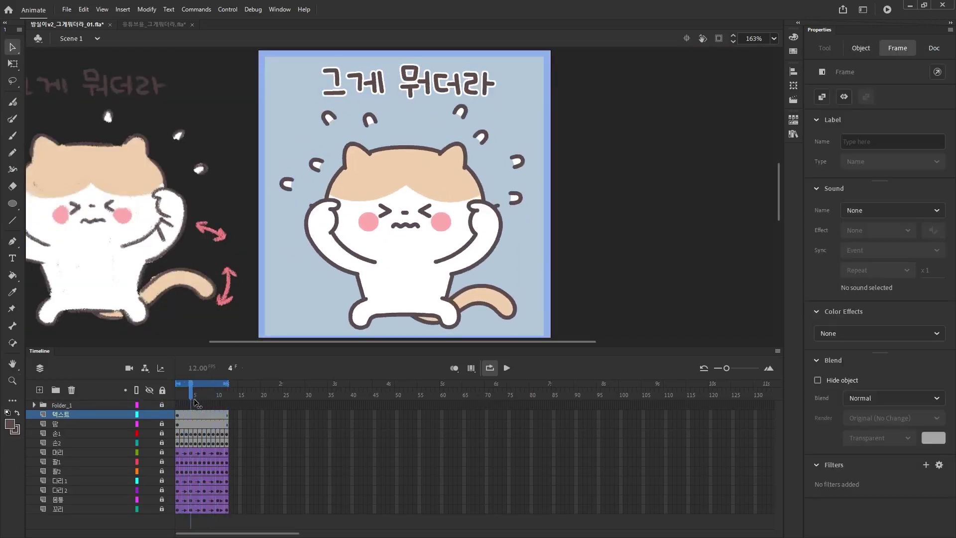
key(Return)
key(ctrl+1)
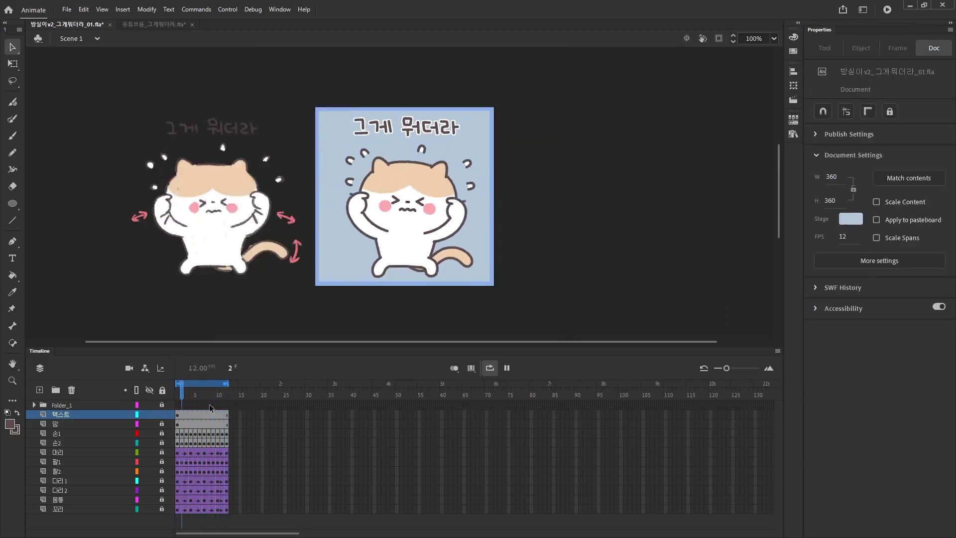
double_click(377, 182)
key(ctrl+e)
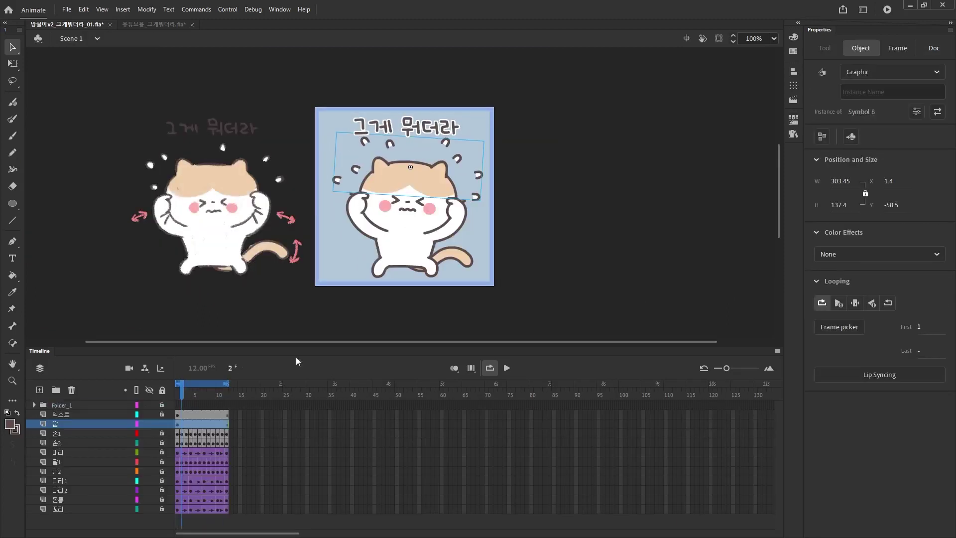
key(Return)
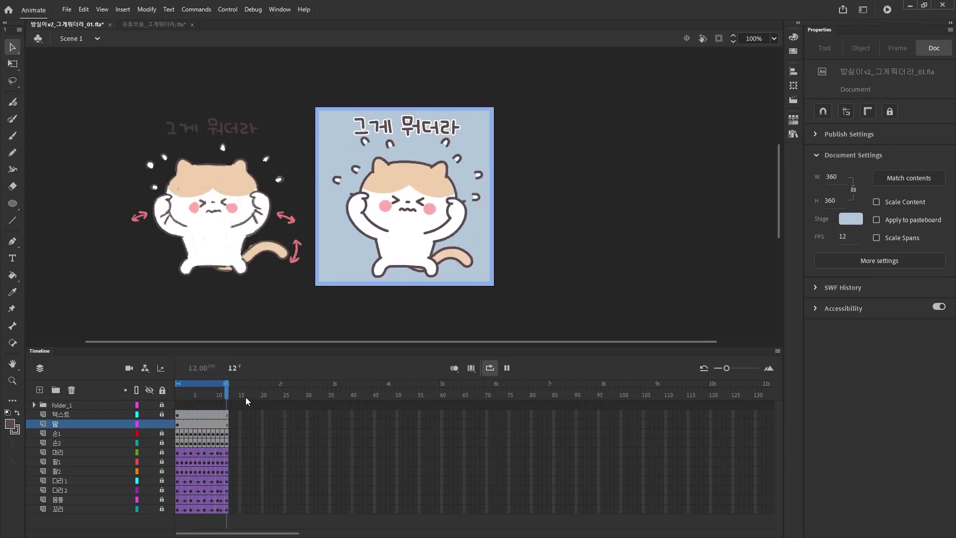
Step: Export the animation as the GIF 방실이v2_그게뭐더라_01 at 360 × 360 px and preview it in the KakaoTalk Emoticon Viewer
click(66, 9)
click(307, 220)
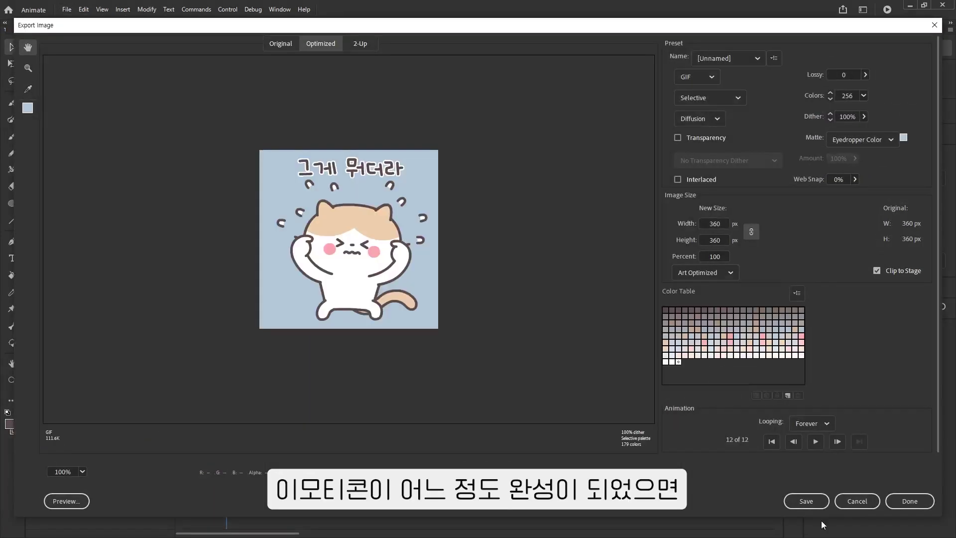
click(809, 504)
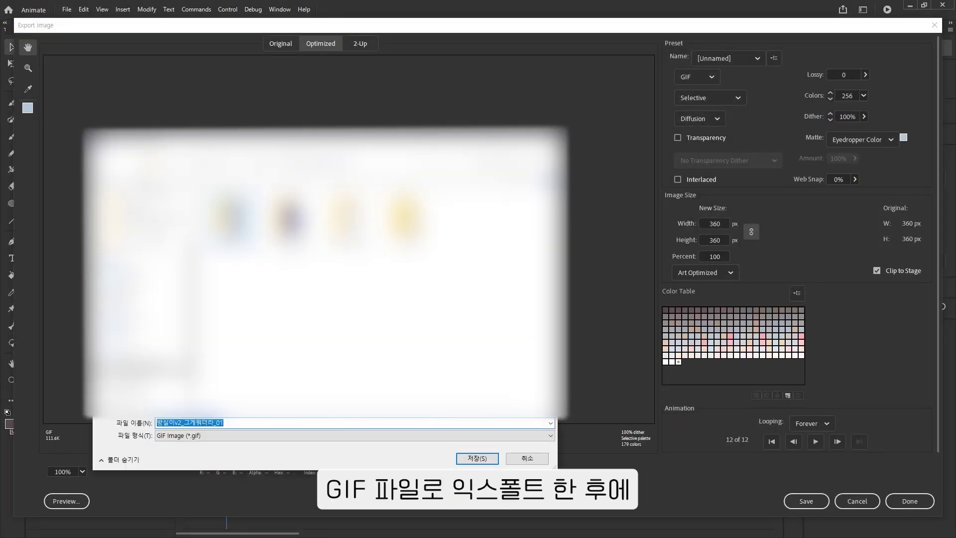
click(471, 458)
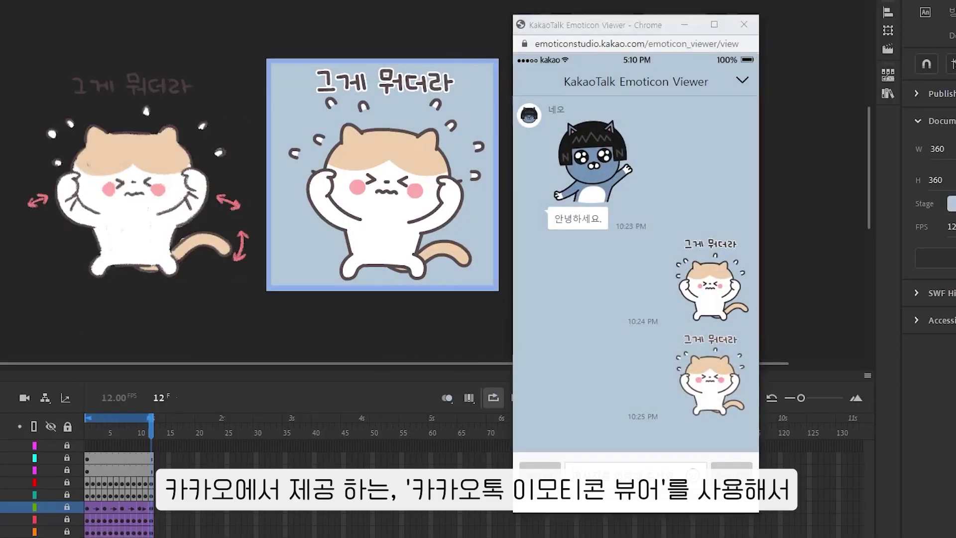
drag(517, 423, 550, 376)
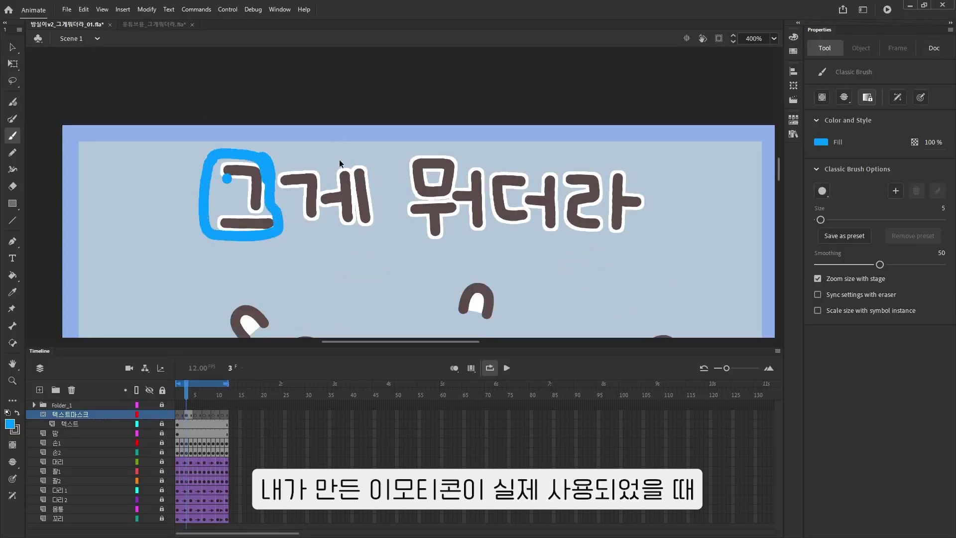
Step: Fill the blue mask shape over 그 on layer 텍스트마스크 and extend it over 게 at frame 5
click(190, 414)
click(195, 414)
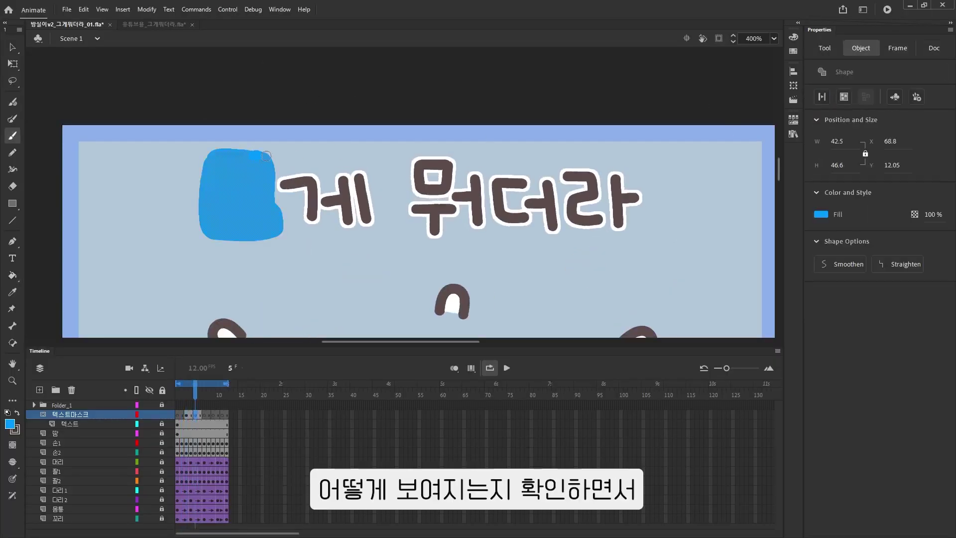
click(200, 414)
Step: Extend the 텍스트마스크 mask over 뭐 at frame 7 with a brushed outline and fill it blue
click(204, 414)
drag(351, 158, 480, 171)
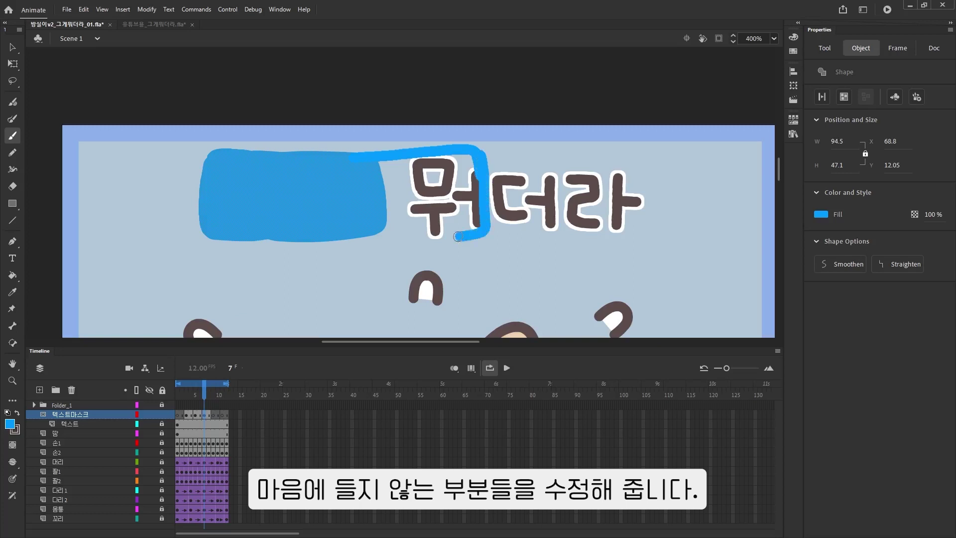
drag(458, 237, 380, 232)
key(k)
click(432, 199)
key(q)
click(432, 199)
Step: Paste the mask shape in place at frame 9 of 텍스트마스크 and extend its filled area over 더
click(209, 393)
click(214, 414)
key(ctrl+shift+v)
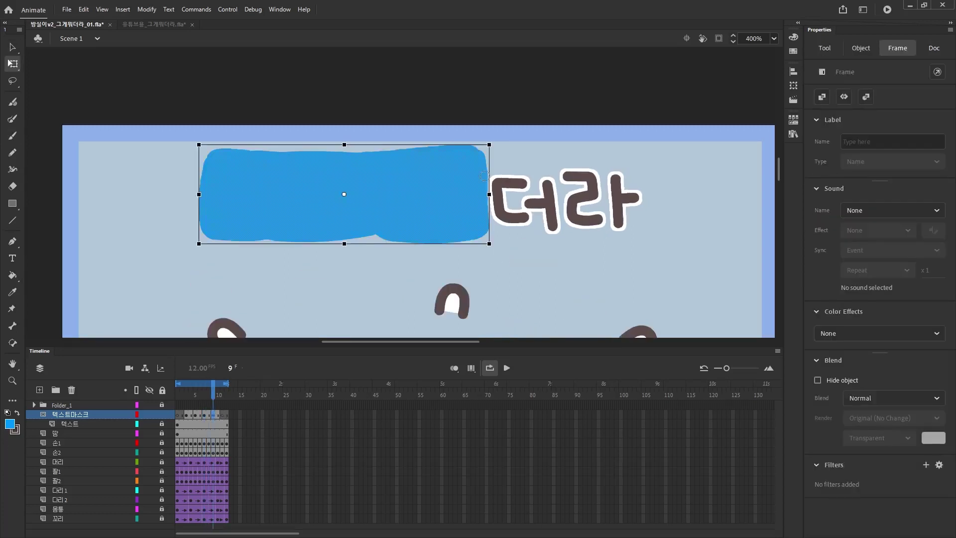
mouse_move(482, 163)
mouse_down()
mouse_move(558, 196)
mouse_move(493, 238)
mouse_up()
key(k)
click(522, 204)
key(v)
Step: Paste the mask shape in place at frame 11 of 텍스트마스크 and extend its filled area over 라
key(period)
key(period)
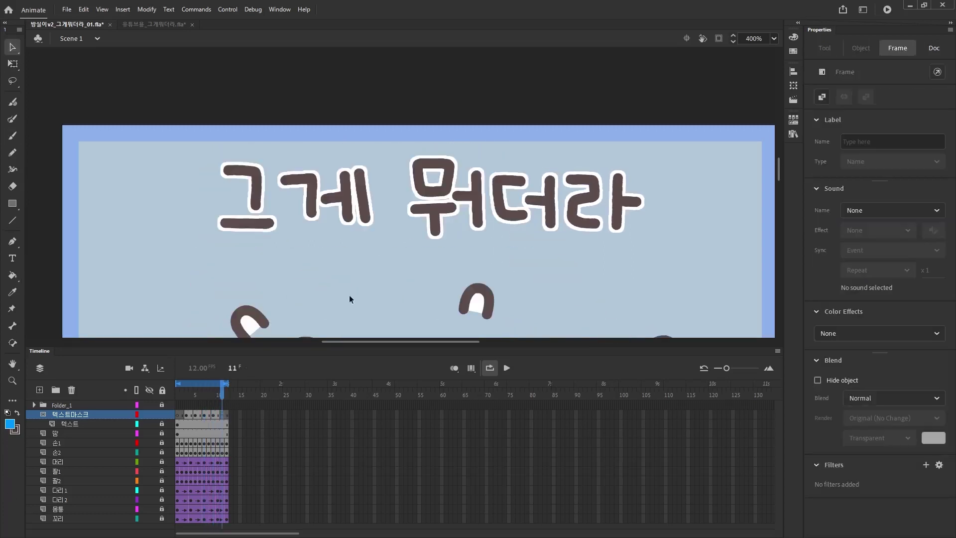
key(ctrl+shift+v)
key(b)
drag(546, 160, 615, 234)
click(598, 202)
Step: Display mask layer 텍스트마스크 as an outline at frame 12 and lock the layer to apply the mask
key(z)
alt+click(517, 257)
click(226, 394)
click(137, 414)
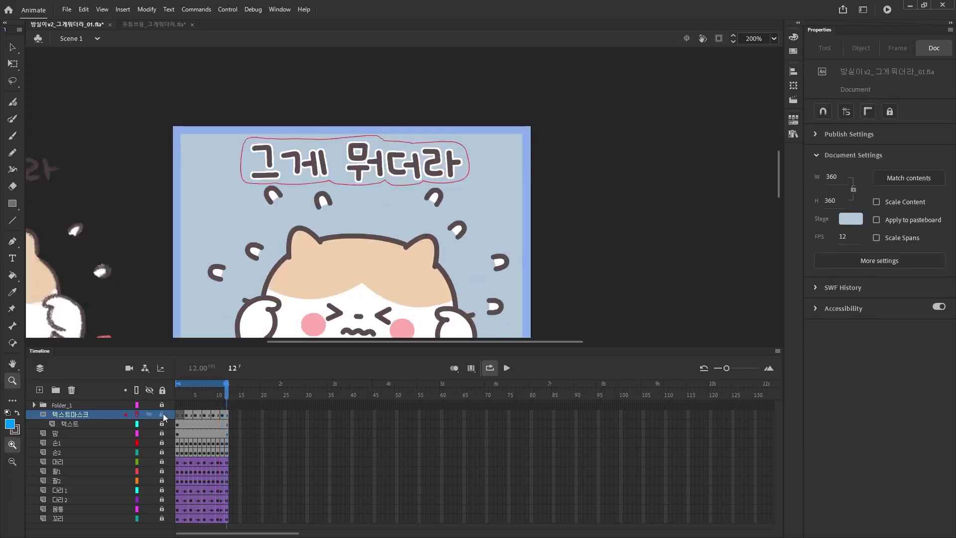
click(162, 414)
Step: Play the loop with the masked caption at 100% and check the emoticon in the KakaoTalk Emoticon Viewer
key(Return)
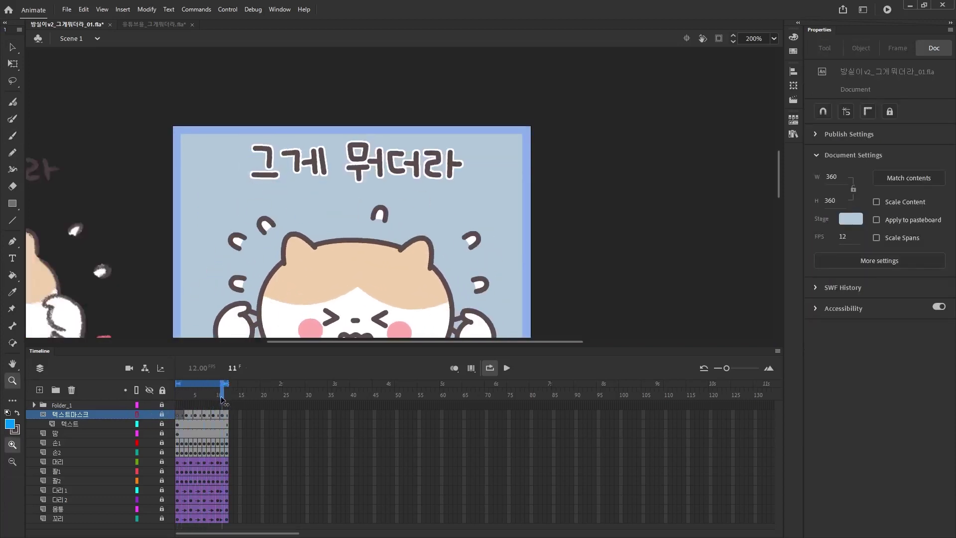
key(b)
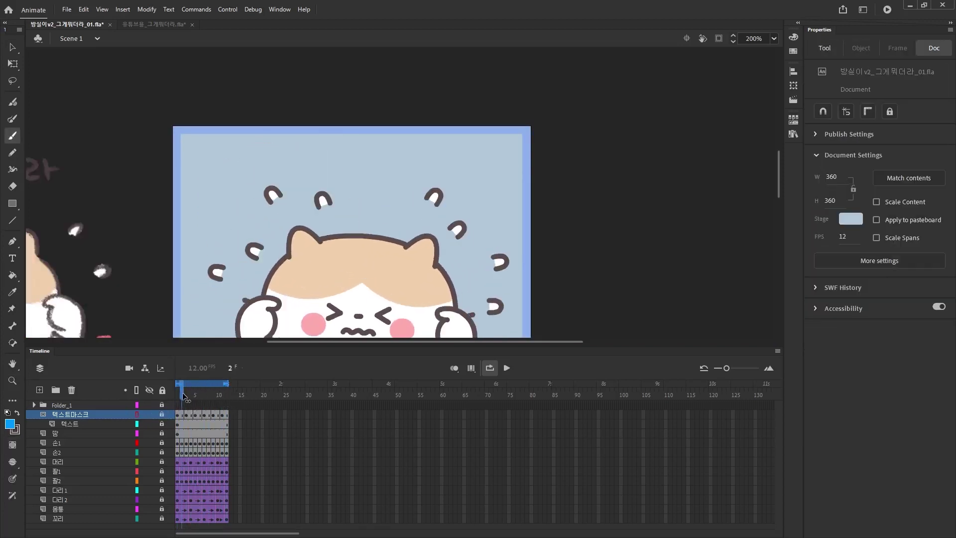
key(ctrl+1)
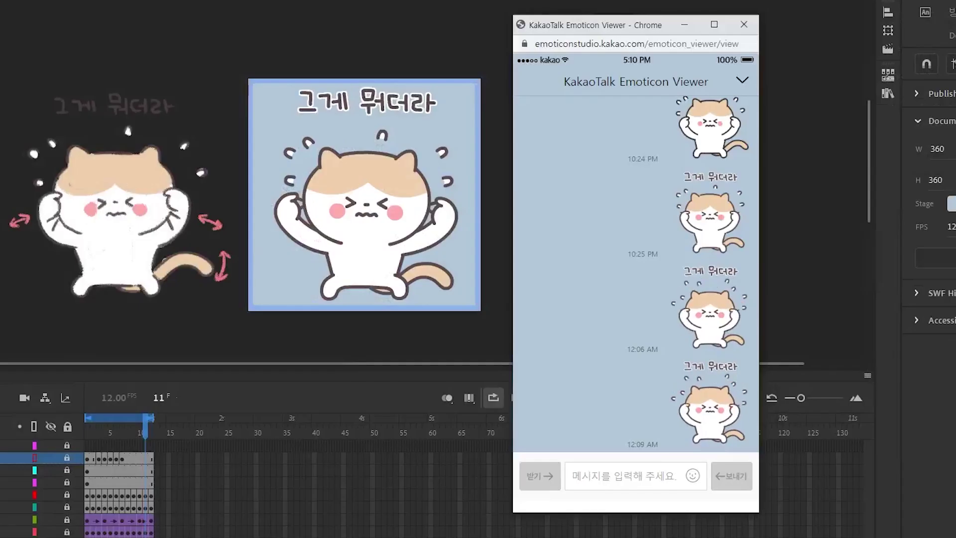
drag(587, 182, 547, 328)
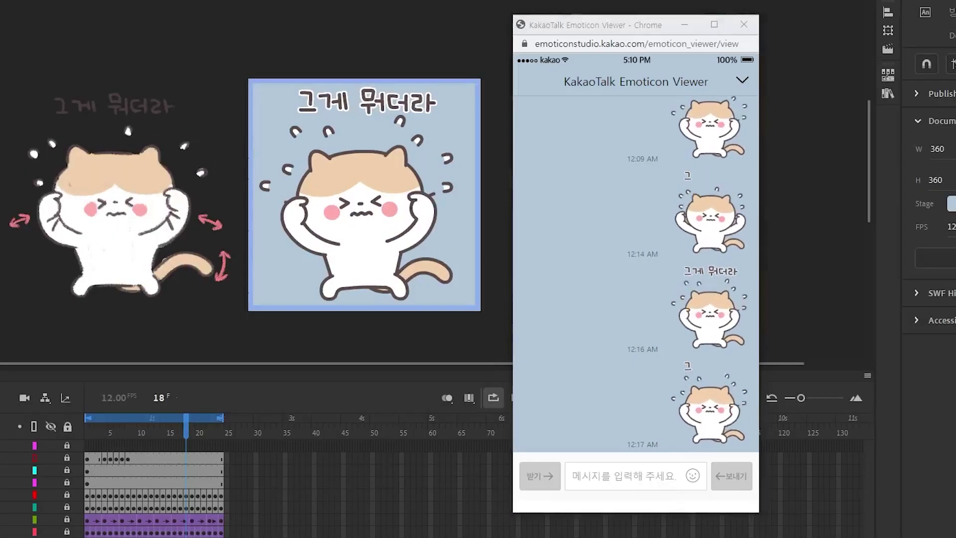
click(522, 232)
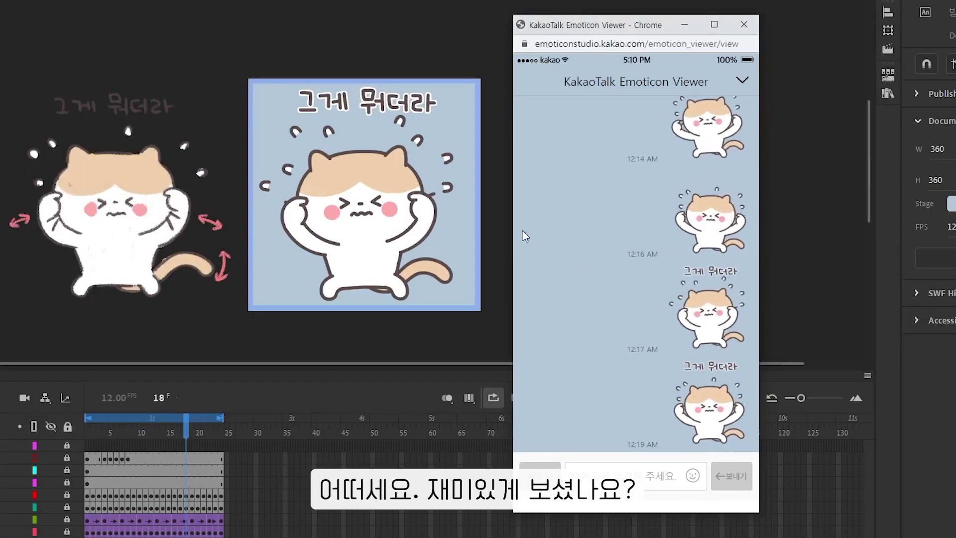